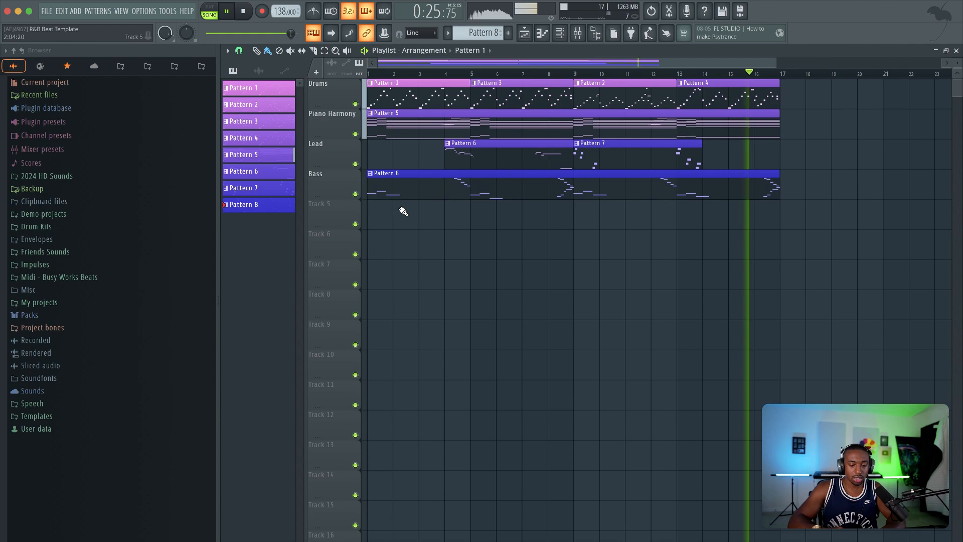
# - Stop playback and cut all pattern clips on the Drums, Piano Harmony, Lead and Bass tracks from the playlist
pyautogui.press('space')
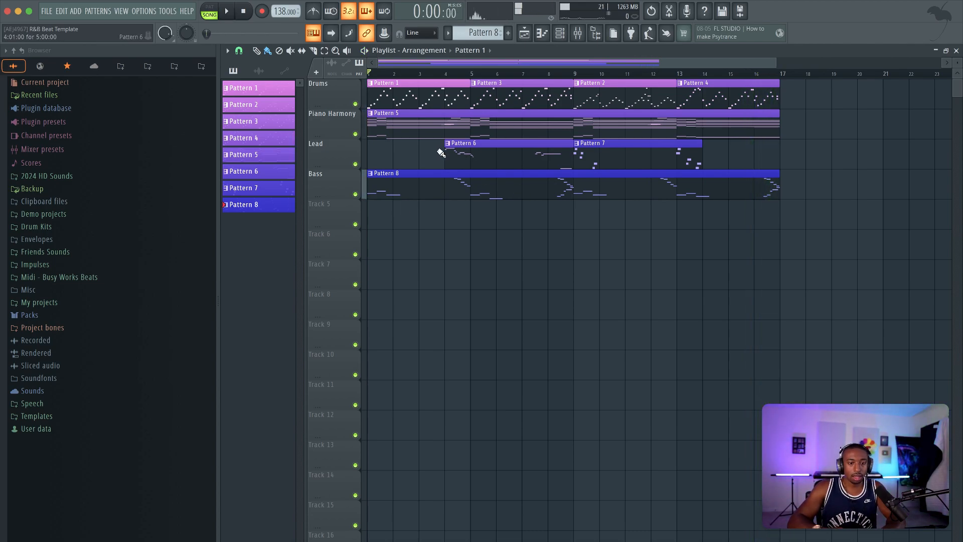
pyautogui.moveTo(775, 229); pyautogui.dragTo(369, 97)
pyautogui.press('super+x')
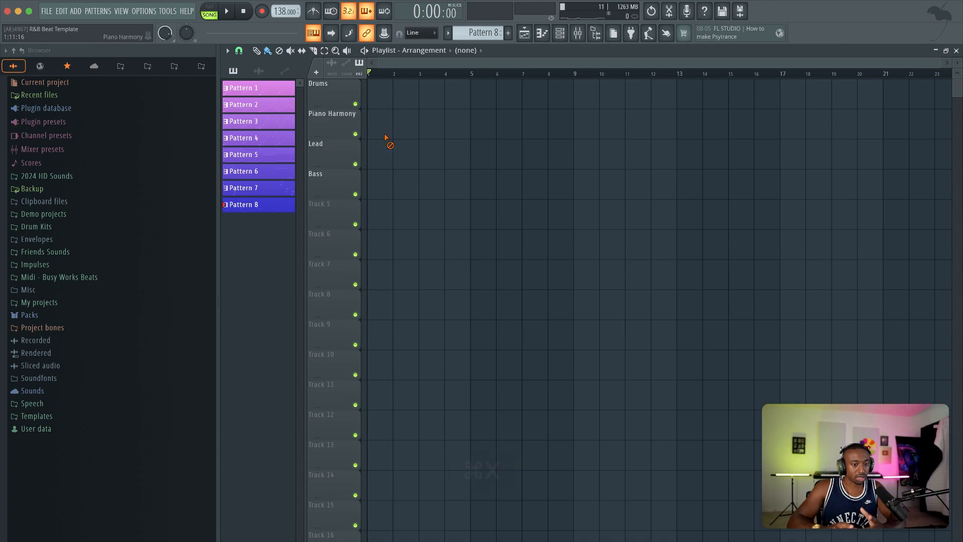
# - Show the channel rack and create a new empty pattern, keeping the name Pattern 9
pyautogui.click(579, 35)
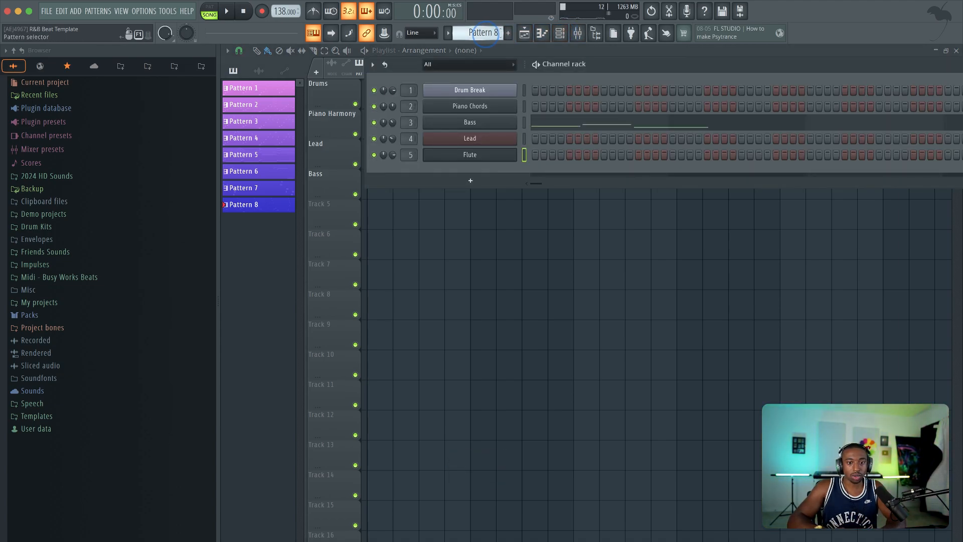
pyautogui.click(482, 33)
pyautogui.click(555, 44)
pyautogui.press('Return')
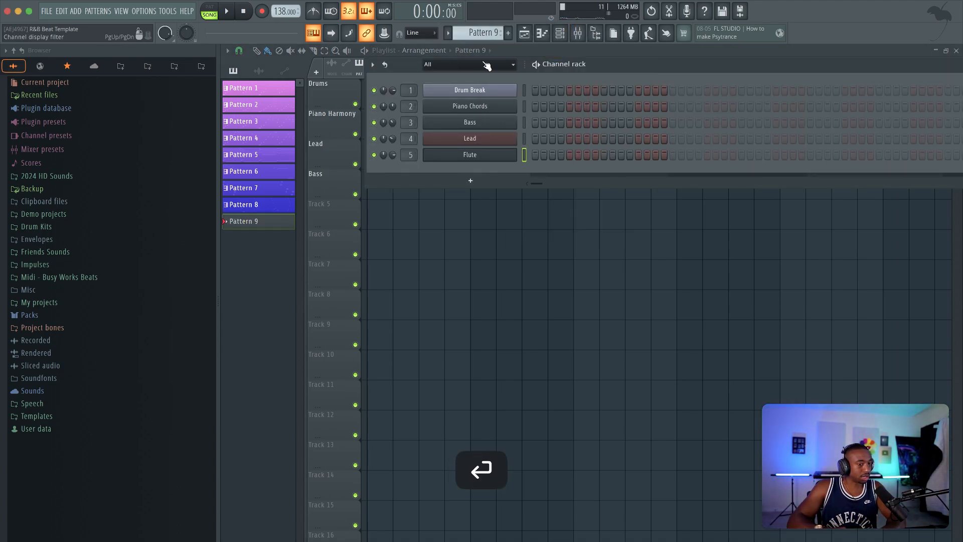
pyautogui.click(477, 33)
pyautogui.click(543, 39)
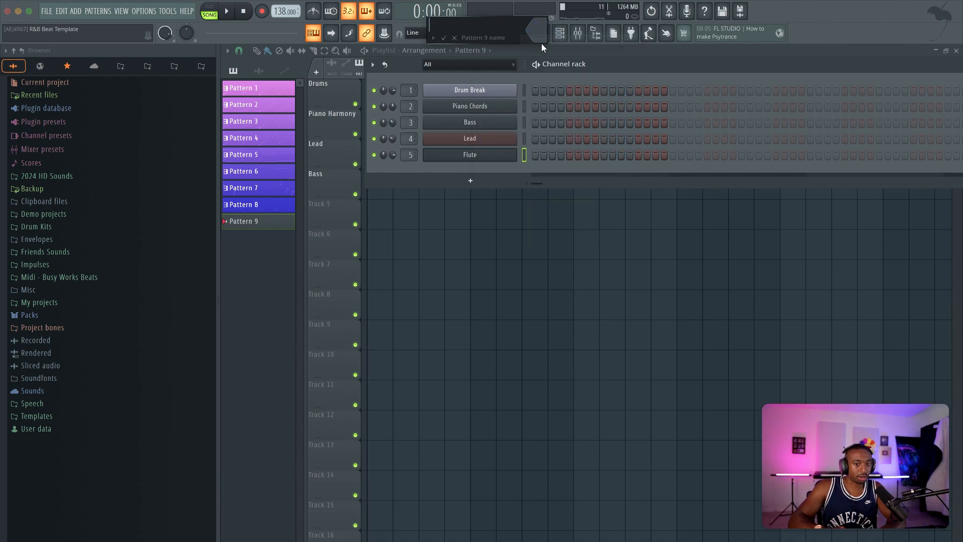
pyautogui.press('Return')
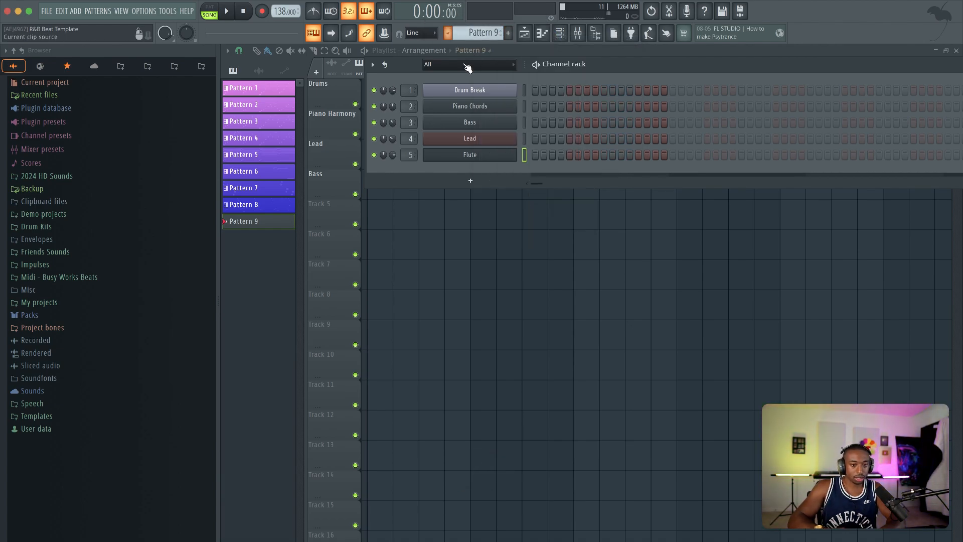
# - Set the typing keyboard to the Slicex (C4) layout and try out slices of the Drum Break channel
pyautogui.click(510, 92)
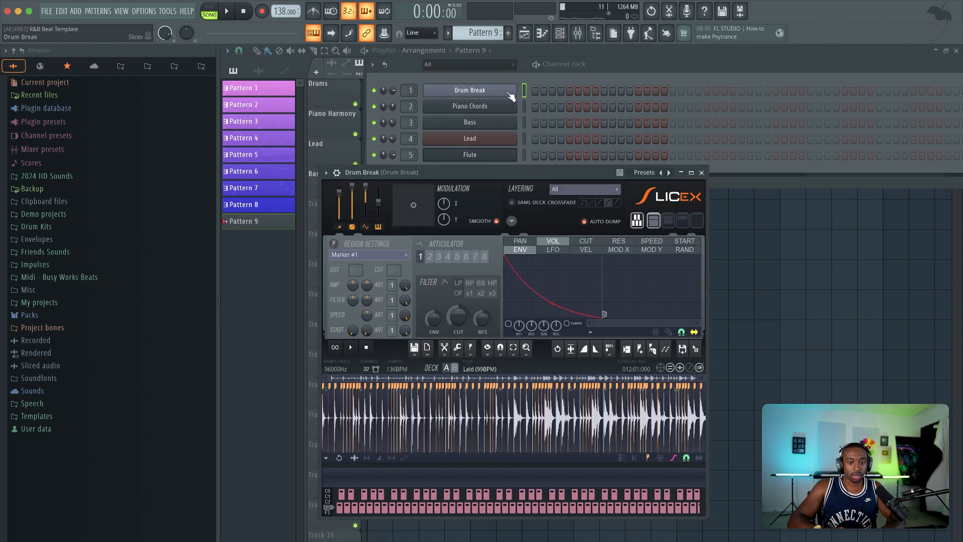
pyautogui.click(702, 173)
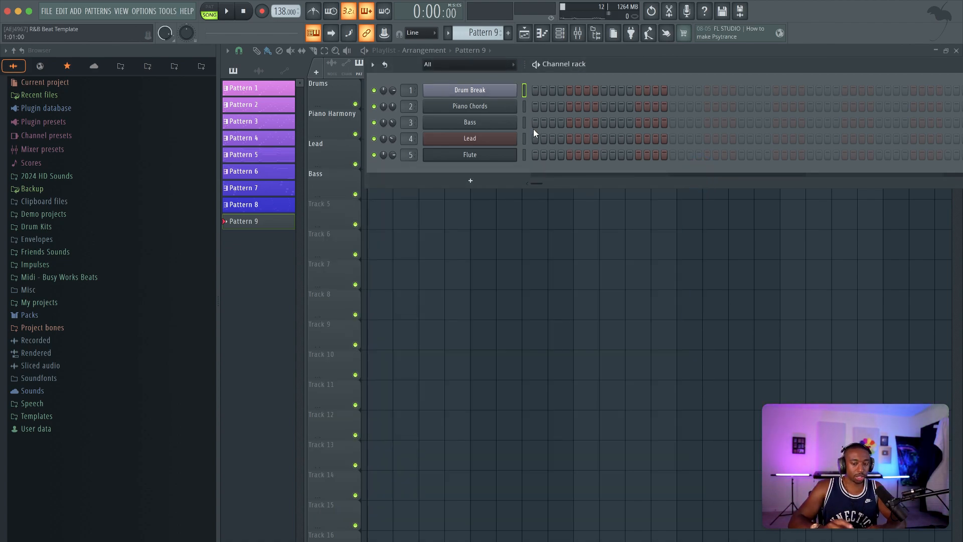
pyautogui.rightClick(314, 35)
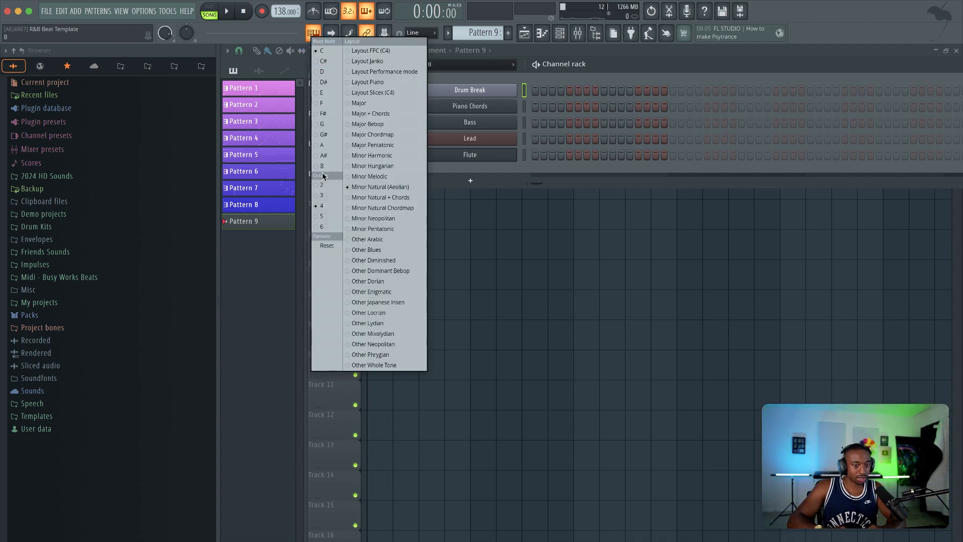
pyautogui.click(327, 207)
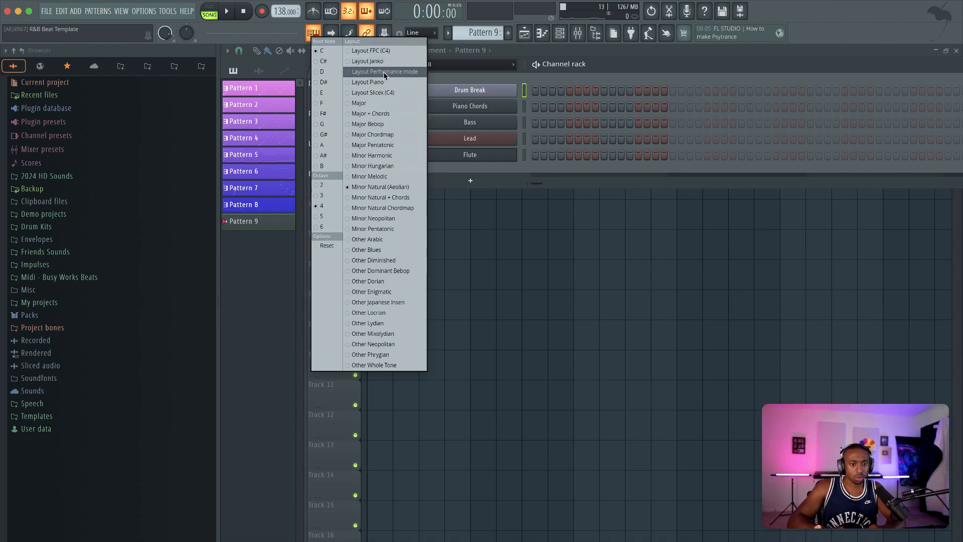
pyautogui.click(379, 93)
pyautogui.click(572, 64)
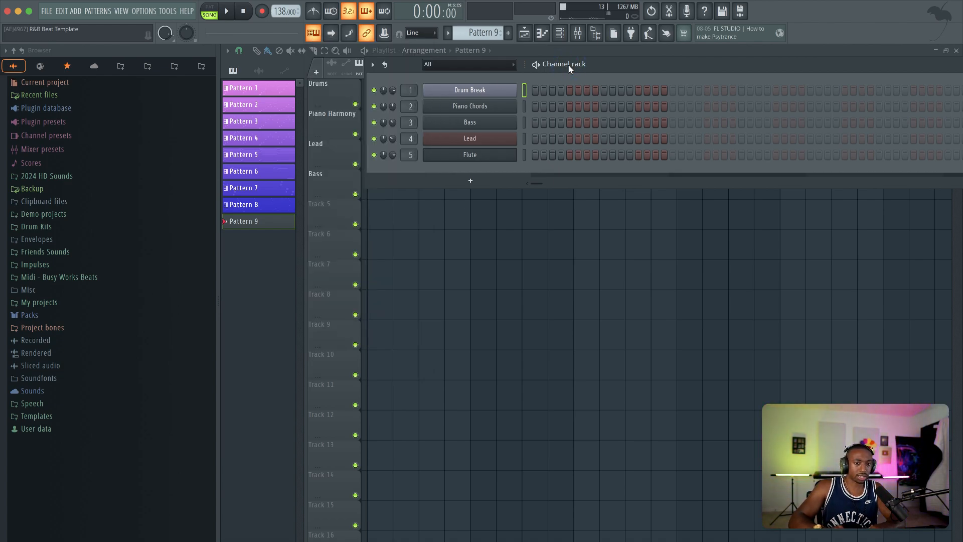
pyautogui.press('l')
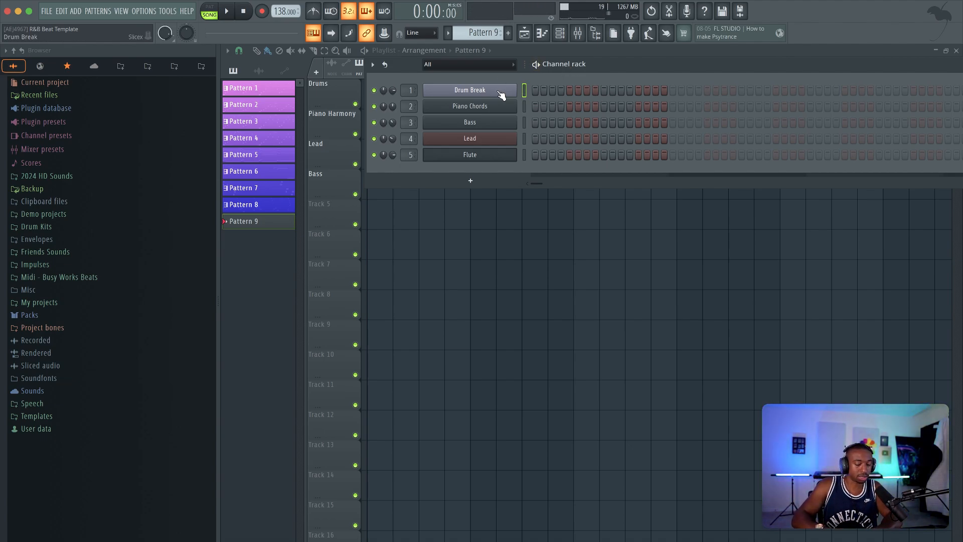
pyautogui.press('7')
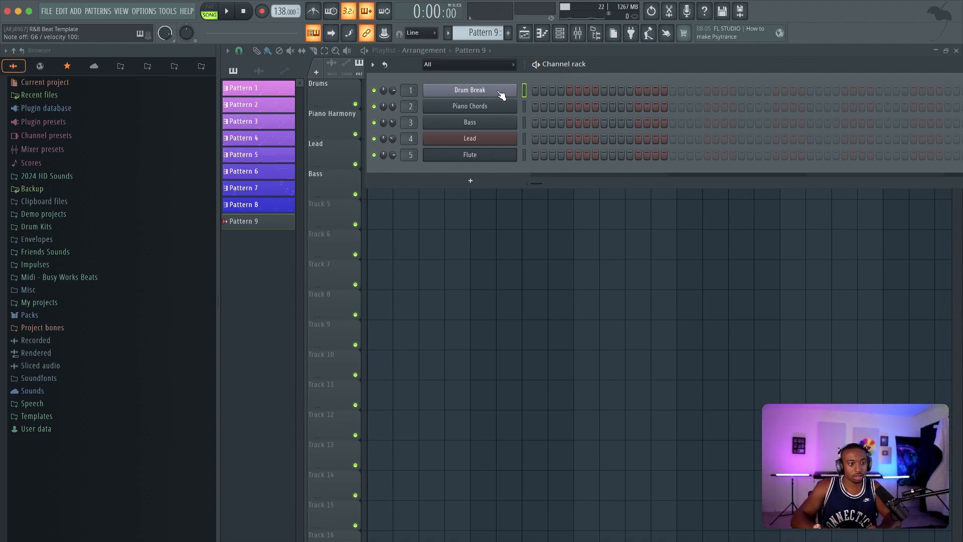
# - Play a few Drum Break slices while watching the channel's mixer track, and close the mixer and channel rack
pyautogui.click(578, 33)
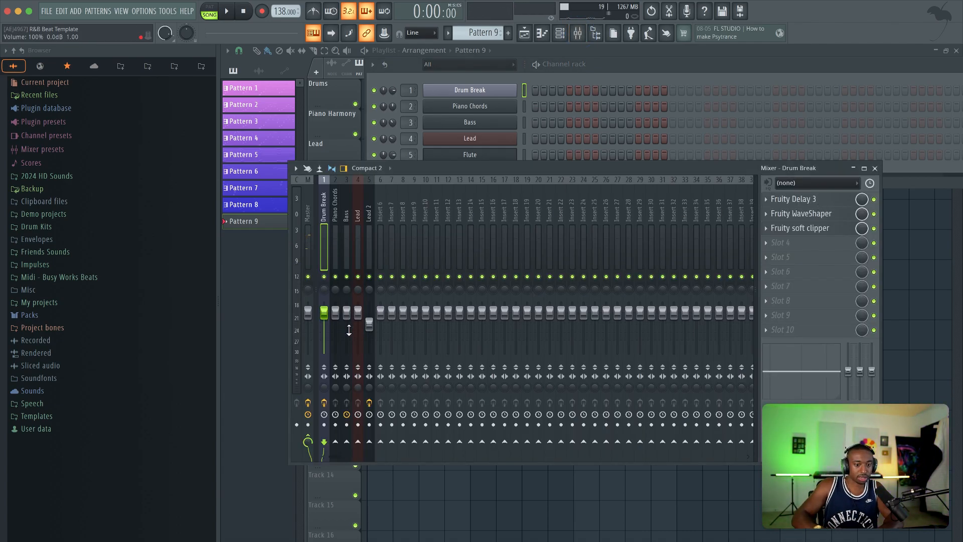
pyautogui.press('t')
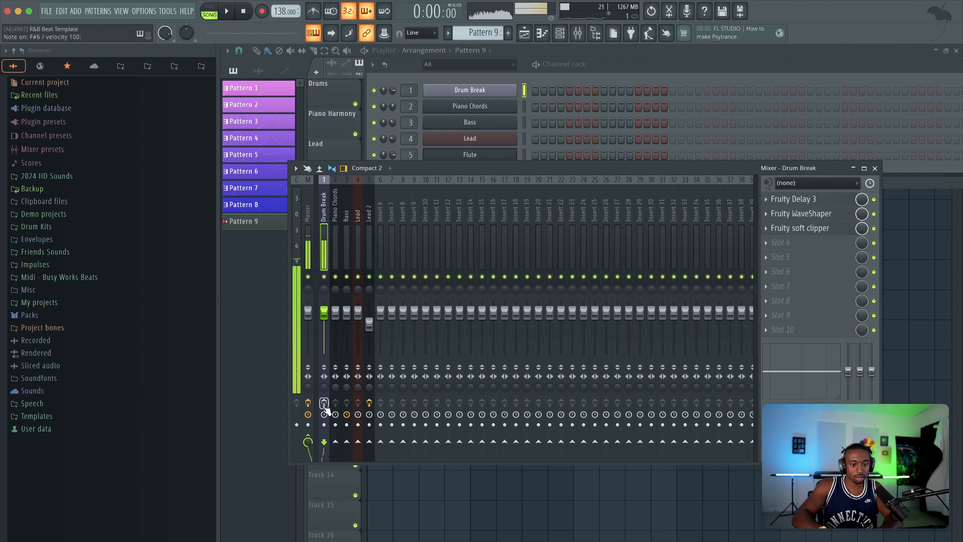
pyautogui.press('y')
pyautogui.press('t')
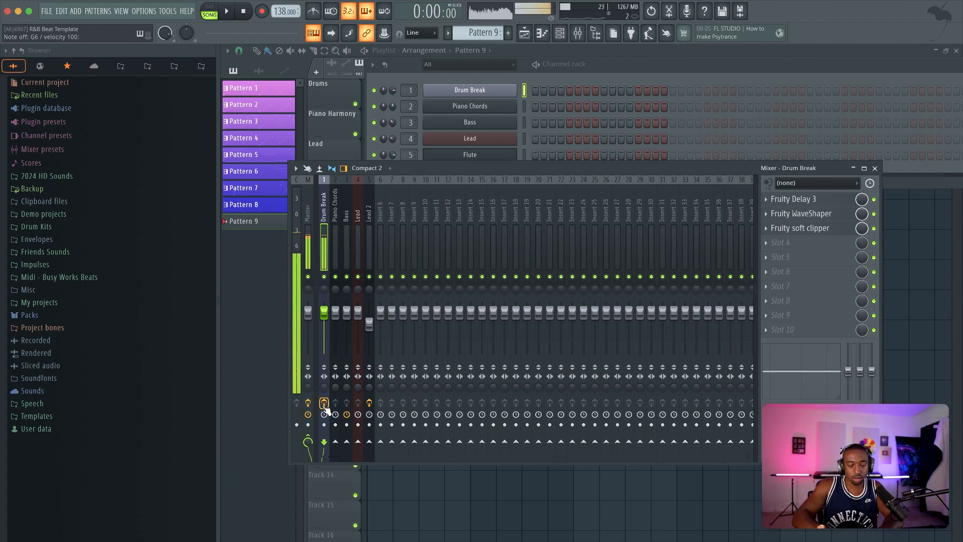
pyautogui.click(876, 169)
pyautogui.press('F6')
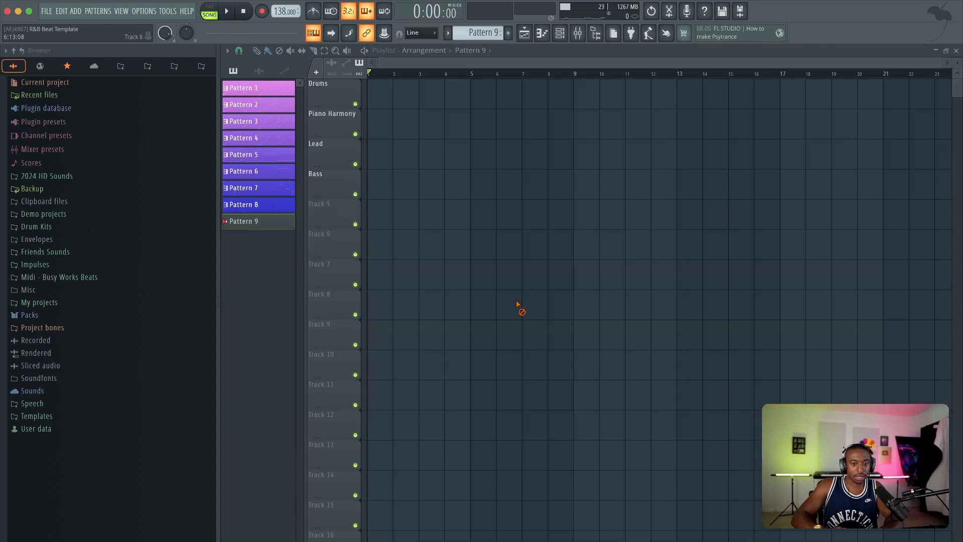
pyautogui.press('t')
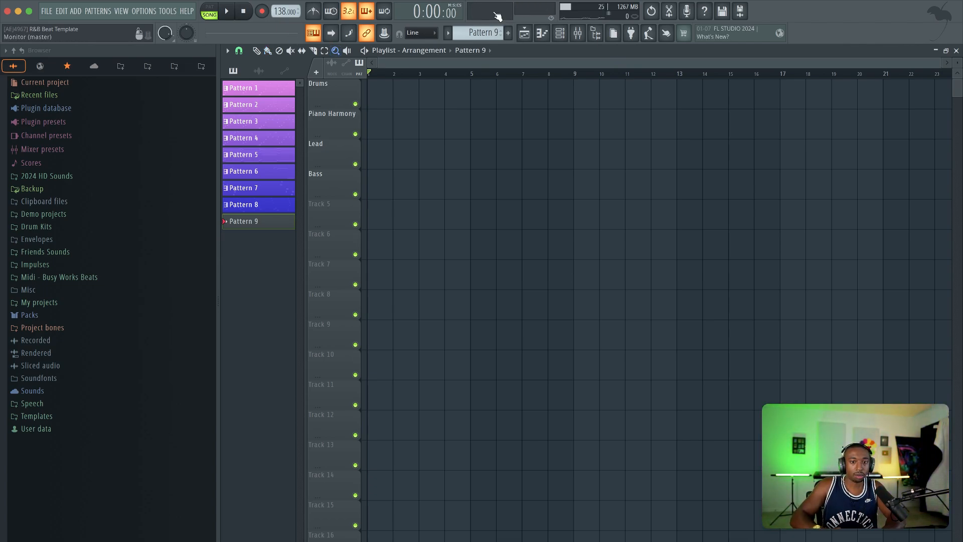
# - Open the Drum Break channel's piano roll for Pattern 9
pyautogui.click(560, 33)
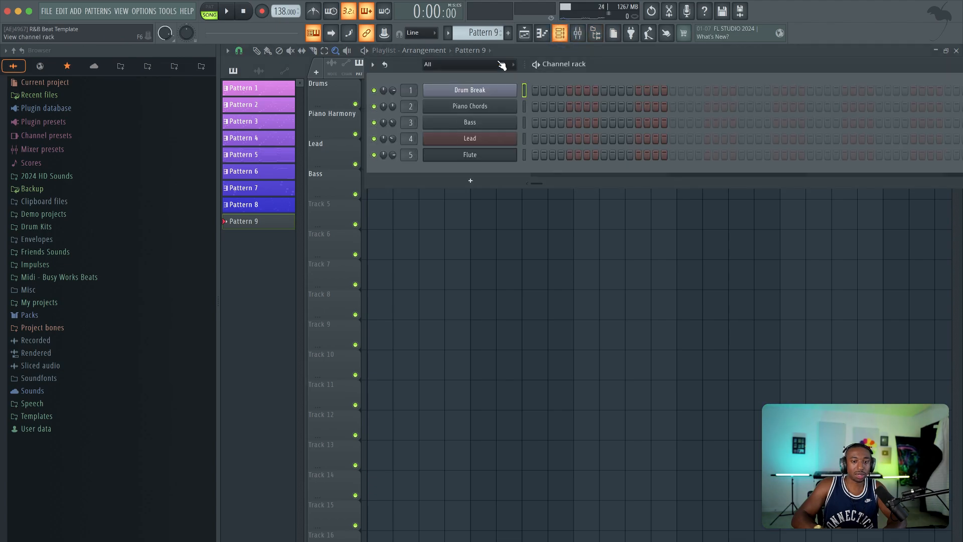
pyautogui.rightClick(461, 90)
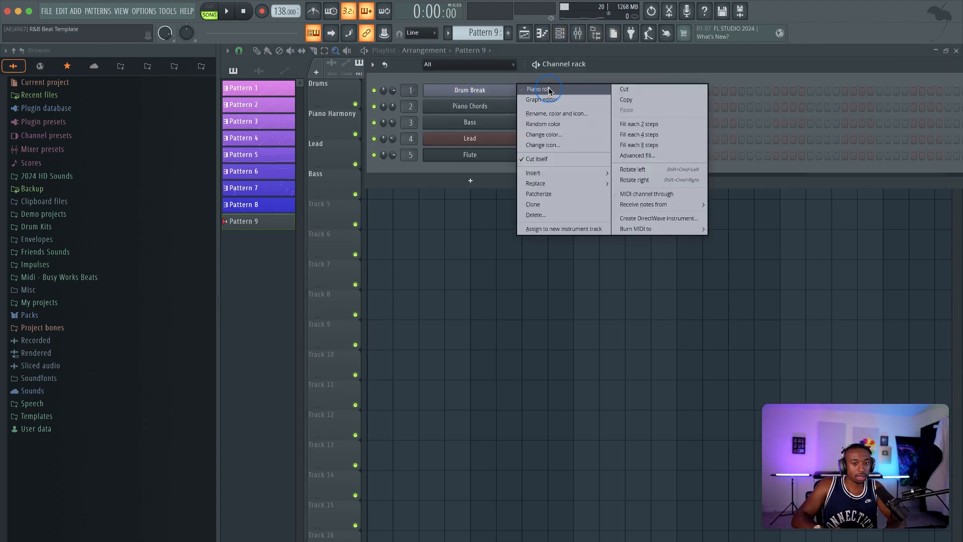
pyautogui.click(549, 91)
pyautogui.click(560, 32)
pyautogui.click(560, 32)
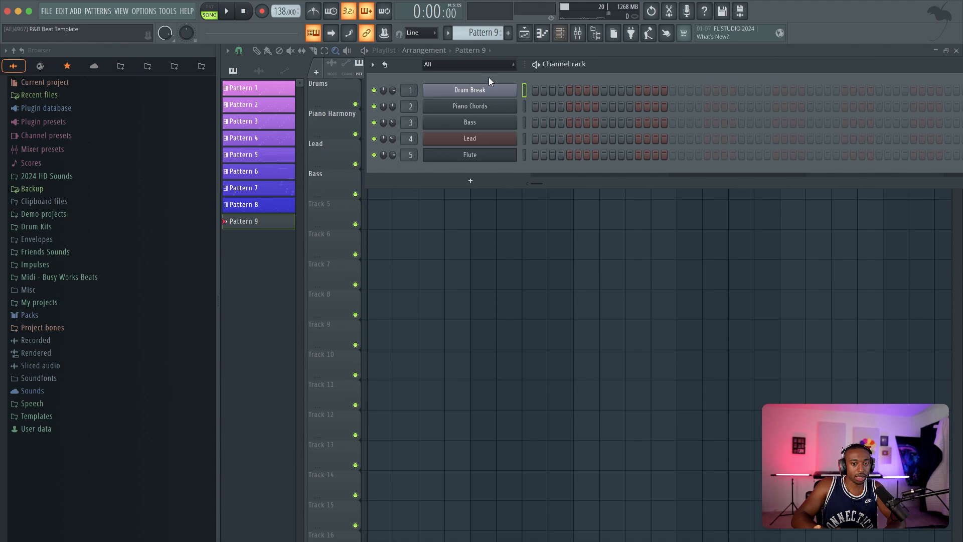
pyautogui.rightClick(485, 89)
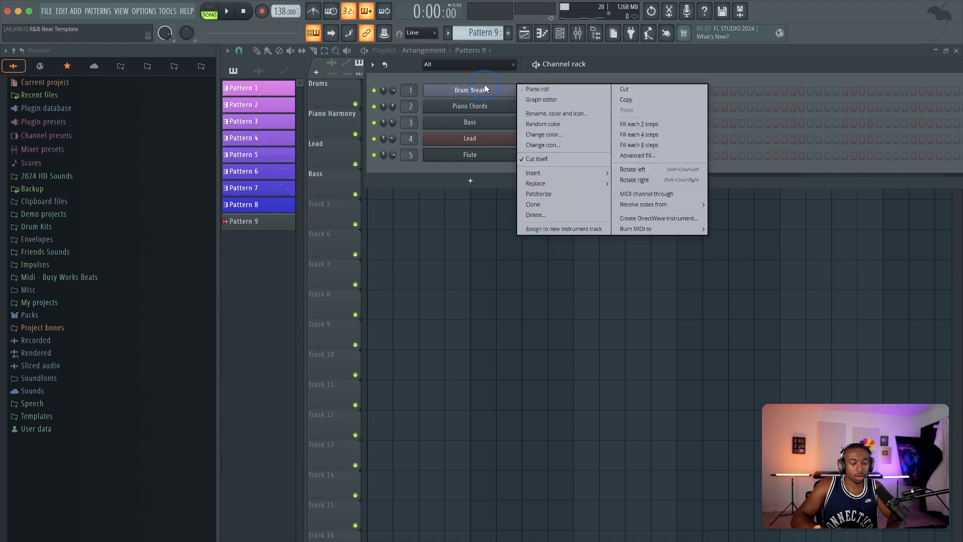
pyautogui.click(530, 89)
pyautogui.scroll(-10, 262, 212)
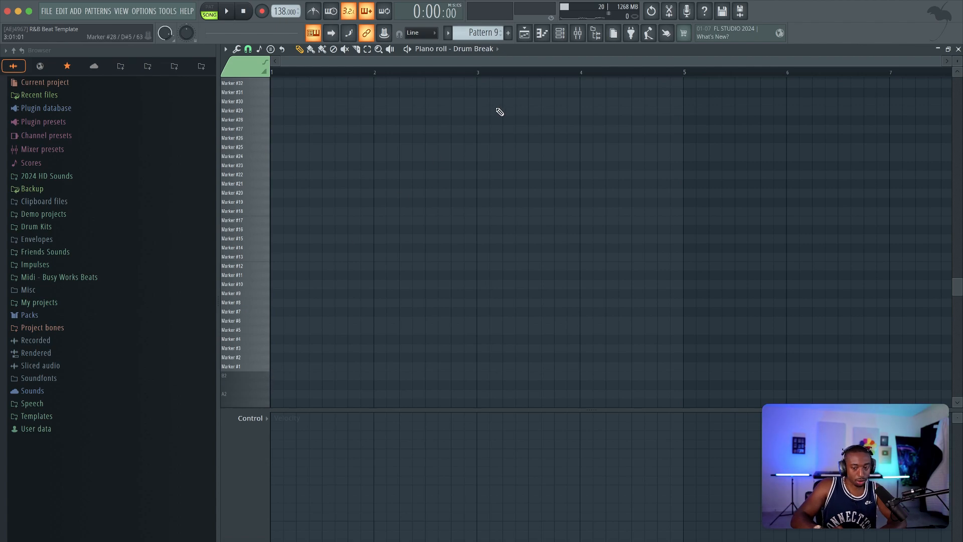
# - Examine the sliced waveform and its markers in the Drum Break's Slicex window
pyautogui.click(560, 33)
pyautogui.click(446, 90)
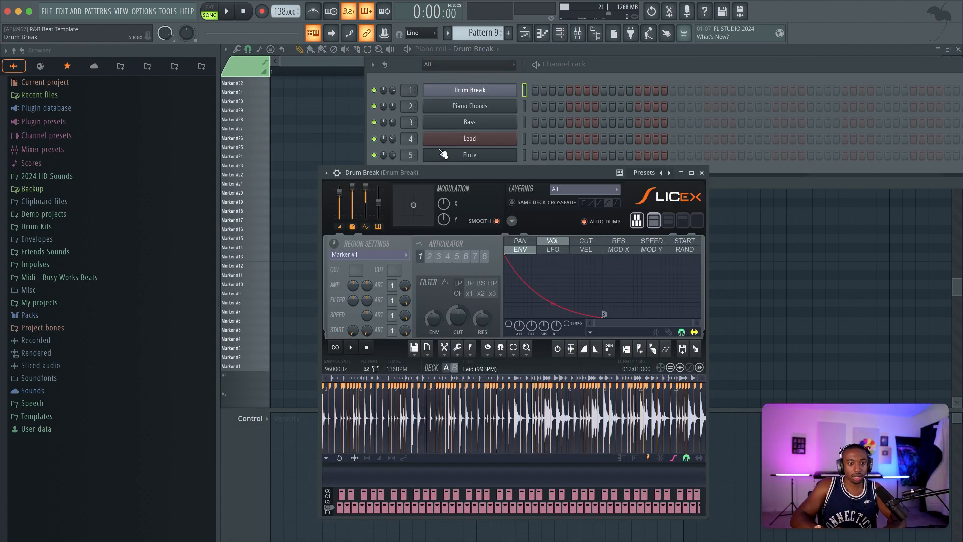
pyautogui.moveTo(423, 172); pyautogui.dragTo(403, 119)
pyautogui.scroll(5, 321, 374)
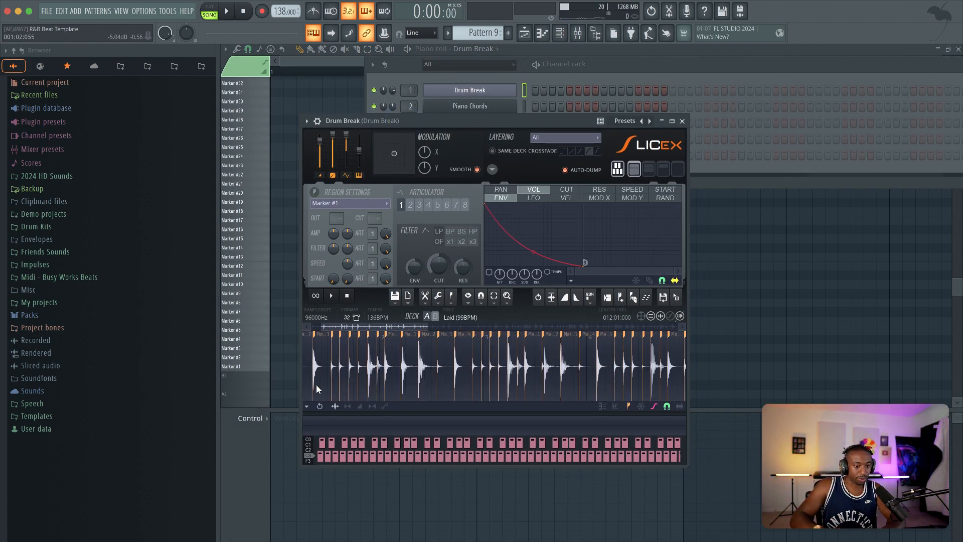
pyautogui.moveTo(357, 326)
pyautogui.mouseDown()
pyautogui.moveTo(299, 326)
pyautogui.moveTo(505, 327)
pyautogui.mouseUp()
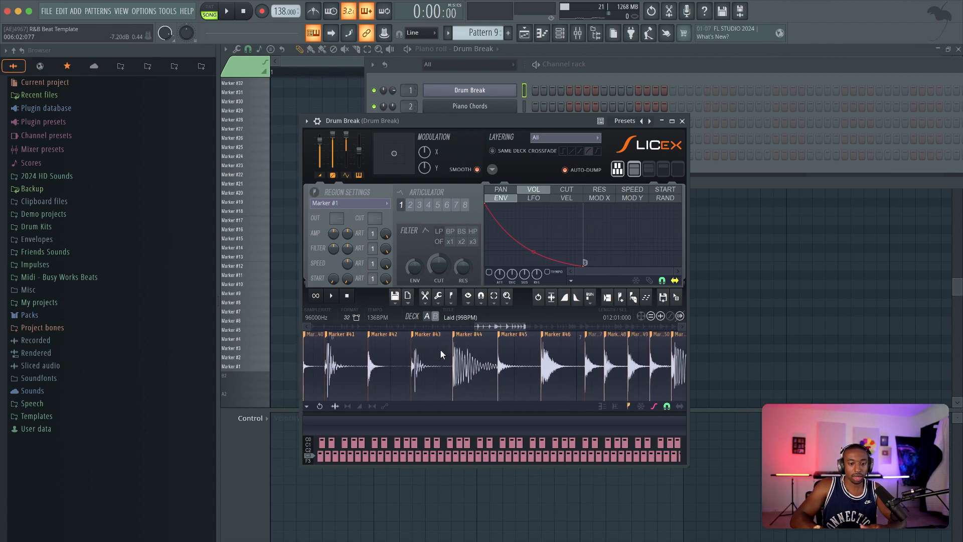
pyautogui.click(682, 121)
# - Preview slices from Marker #1 upward and place a Marker #2 note at the start of bar 1
pyautogui.click(246, 367)
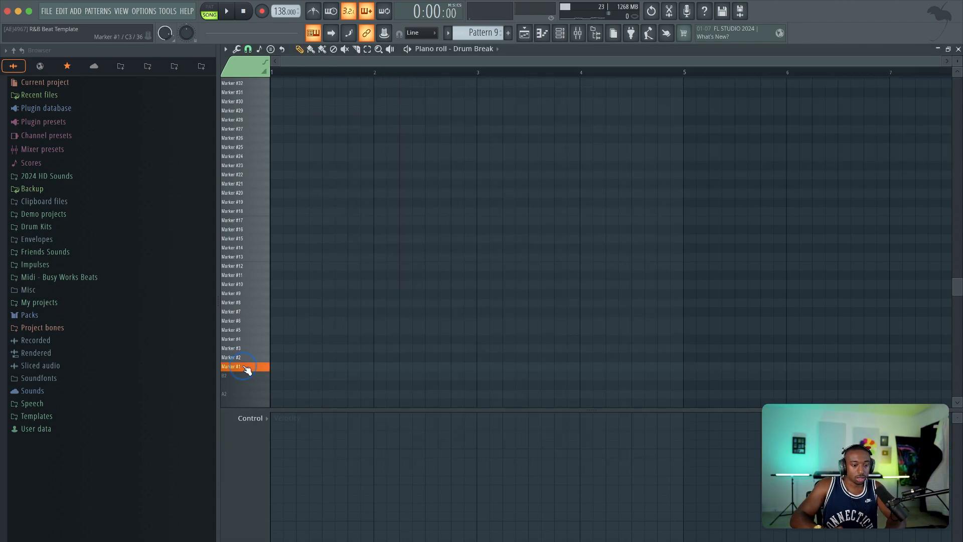
pyautogui.moveTo(246, 367); pyautogui.dragTo(255, 284)
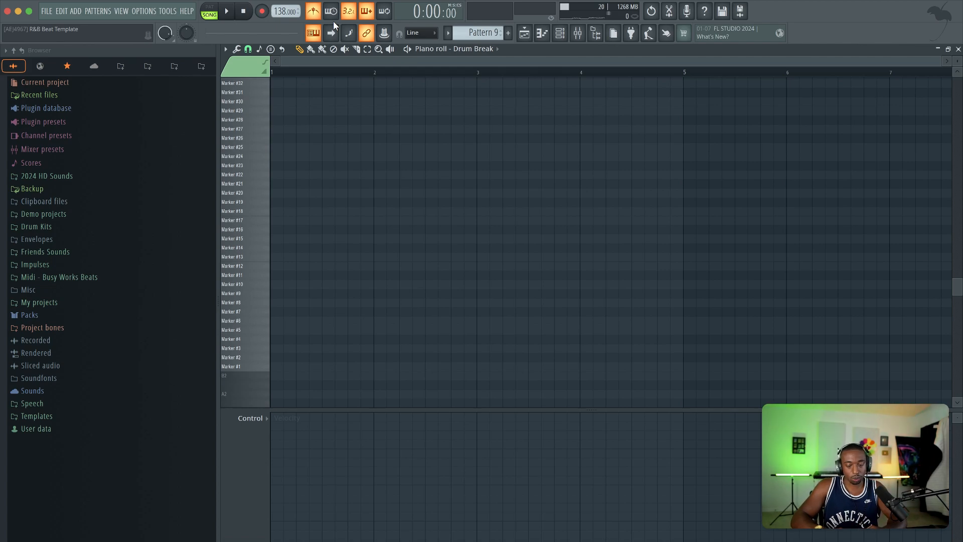
pyautogui.moveTo(275, 357)
pyautogui.mouseDown()
pyautogui.moveTo(271, 367)
pyautogui.moveTo(278, 353)
pyautogui.mouseUp()
# - Audition the higher drum slices one by one and place a Marker #17 note directly after the Marker #2 note
pyautogui.click(260, 342)
pyautogui.click(260, 331)
pyautogui.click(258, 351)
pyautogui.click(263, 311)
pyautogui.click(264, 293)
pyautogui.click(266, 284)
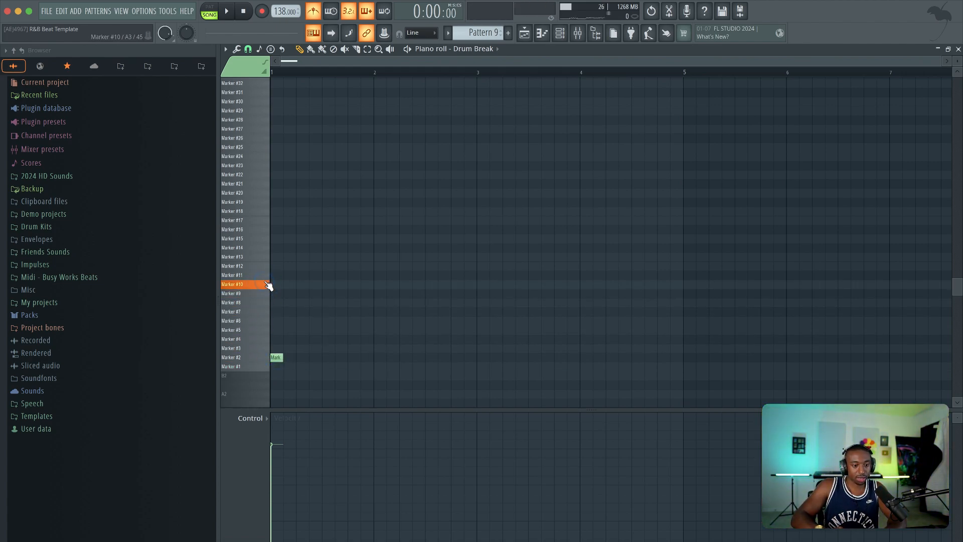
pyautogui.click(266, 276)
pyautogui.click(266, 266)
pyautogui.click(266, 258)
pyautogui.click(265, 264)
pyautogui.click(262, 247)
pyautogui.click(263, 239)
pyautogui.click(263, 230)
pyautogui.click(264, 219)
pyautogui.click(286, 219)
# - Switch playback to pattern mode and add consecutive Marker #18, Marker #24 and Marker #26 notes after the Marker #17 note
pyautogui.press('space')
pyautogui.press('l')
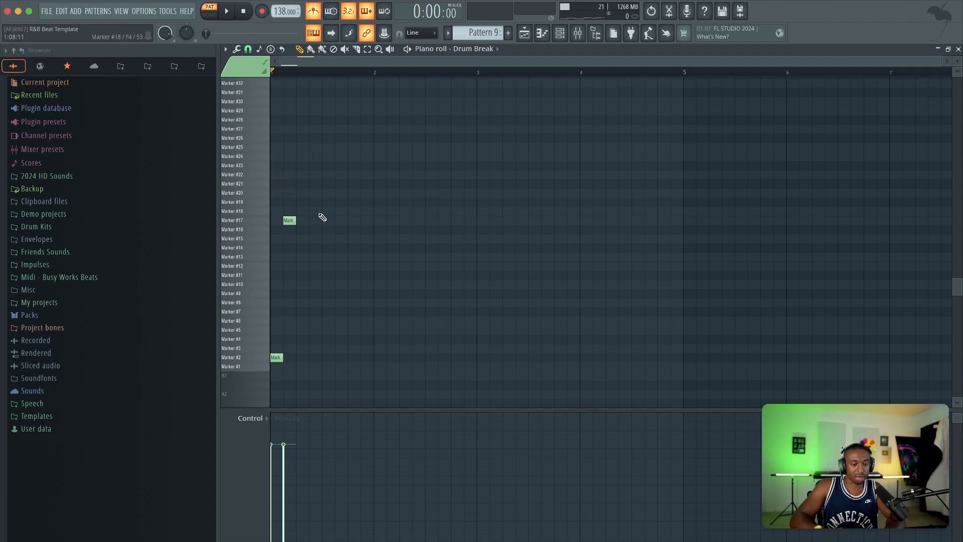
pyautogui.click(296, 205)
pyautogui.moveTo(296, 215); pyautogui.dragTo(297, 217)
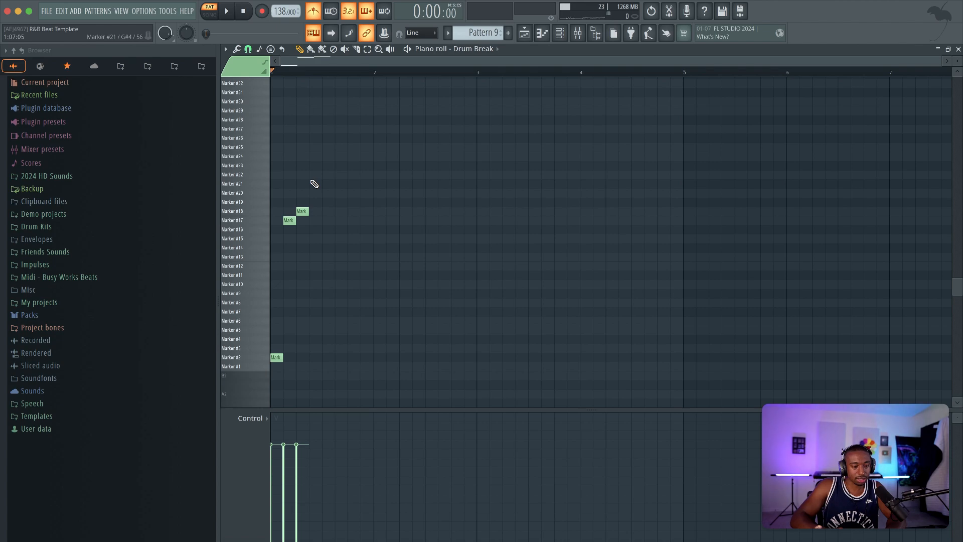
pyautogui.moveTo(313, 183)
pyautogui.mouseDown()
pyautogui.moveTo(311, 148)
pyautogui.moveTo(311, 156)
pyautogui.mouseUp()
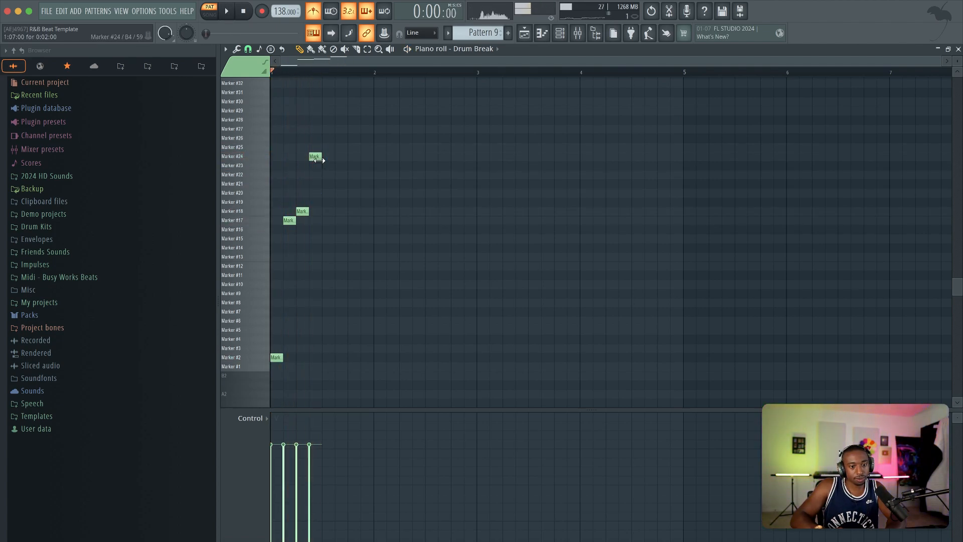
pyautogui.click(324, 139)
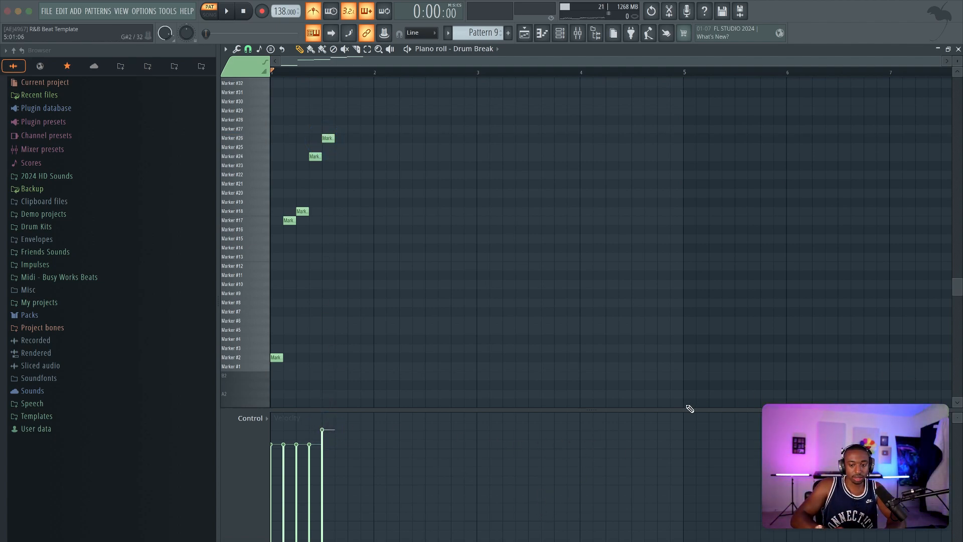
# - Check the piano roll's note velocity control, play back the pattern, and raise the first note's velocity to about 89%
pyautogui.moveTo(591, 418)
pyautogui.mouseDown()
pyautogui.moveTo(585, 537)
pyautogui.moveTo(589, 451)
pyautogui.moveTo(602, 418)
pyautogui.mouseUp()
pyautogui.click(250, 422)
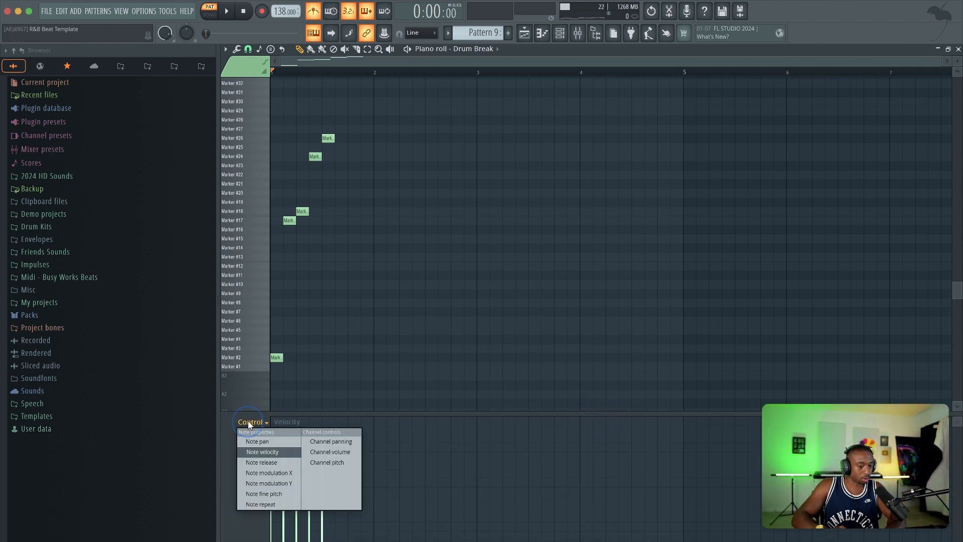
pyautogui.click(440, 474)
pyautogui.press('space')
pyautogui.press('space')
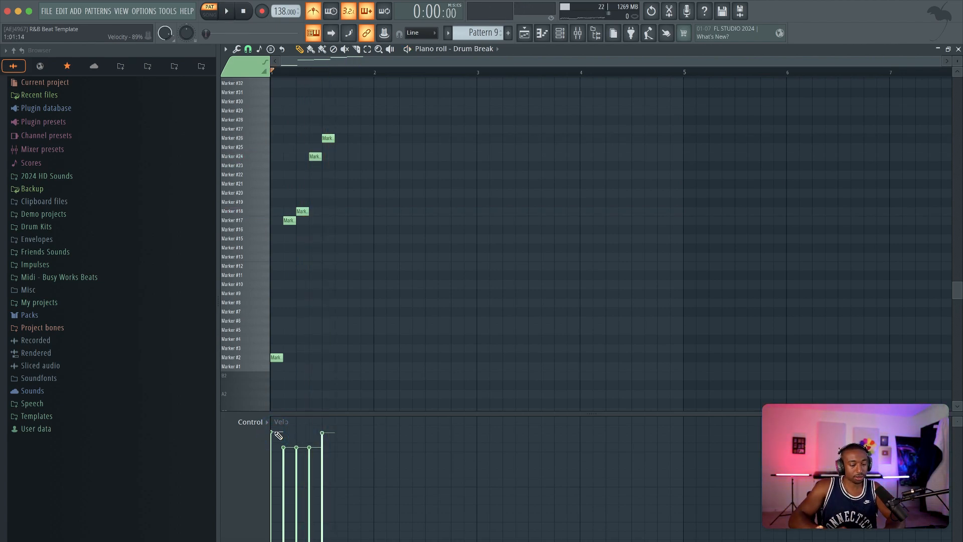
# - Play the pattern, add a Marker #24 and a Marker #26 note after the last note, and raise the new Marker #26 note's velocity
pyautogui.press('space')
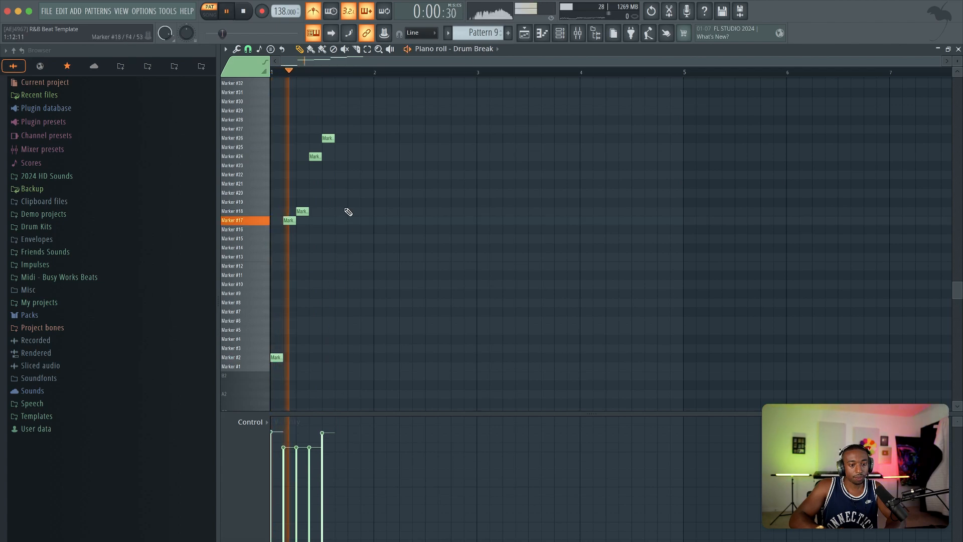
pyautogui.click(340, 156)
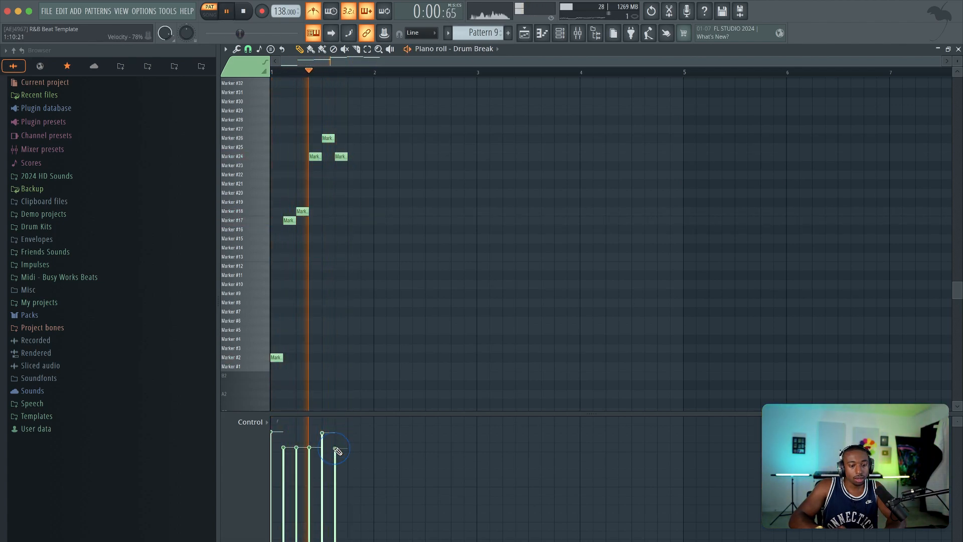
pyautogui.click(353, 138)
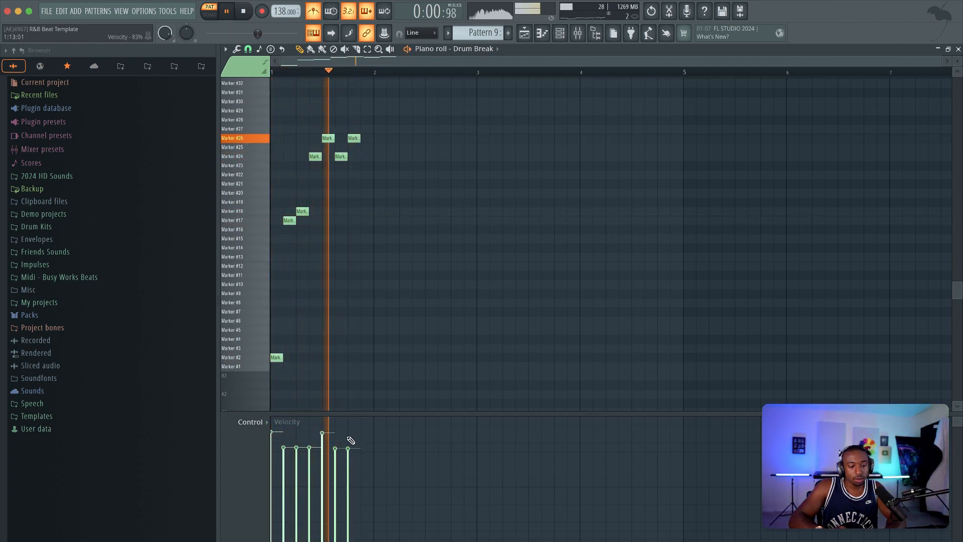
pyautogui.moveTo(351, 448); pyautogui.dragTo(351, 430)
# - Add a Marker #18 note at the end of bar 1, lower its velocity slightly, and play back the pattern
pyautogui.press('space')
pyautogui.click(361, 211)
pyautogui.press('space')
pyautogui.moveTo(366, 449); pyautogui.dragTo(367, 460)
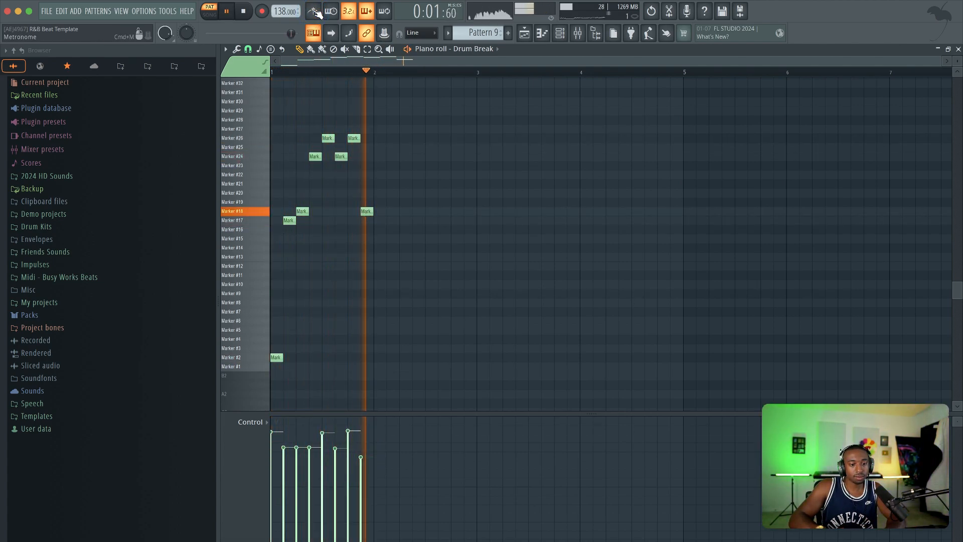
pyautogui.press('space')
# - Select all the drum notes in bar 1 and copy them to the start of bar 2
pyautogui.moveTo(395, 111); pyautogui.dragTo(229, 381)
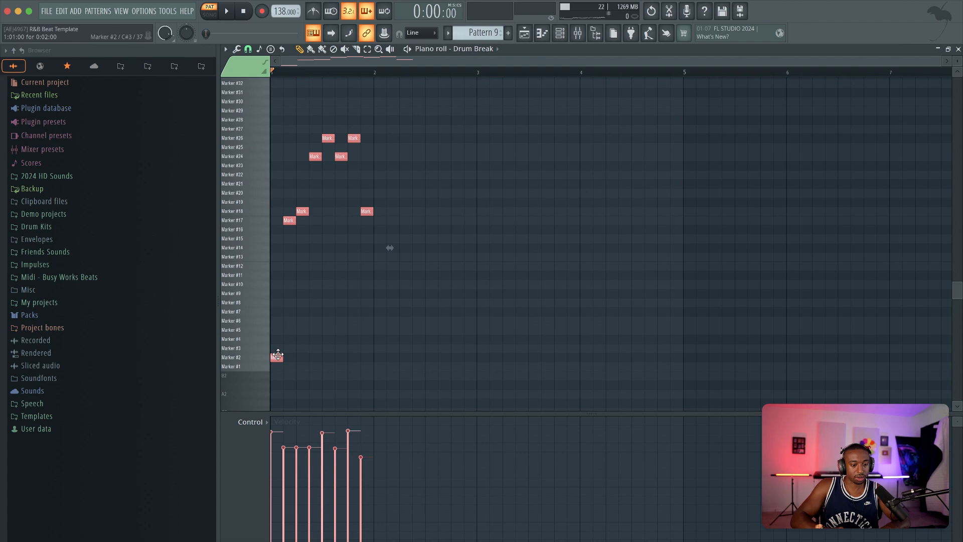
pyautogui.moveTo(383, 380); pyautogui.dragTo(225, 120)
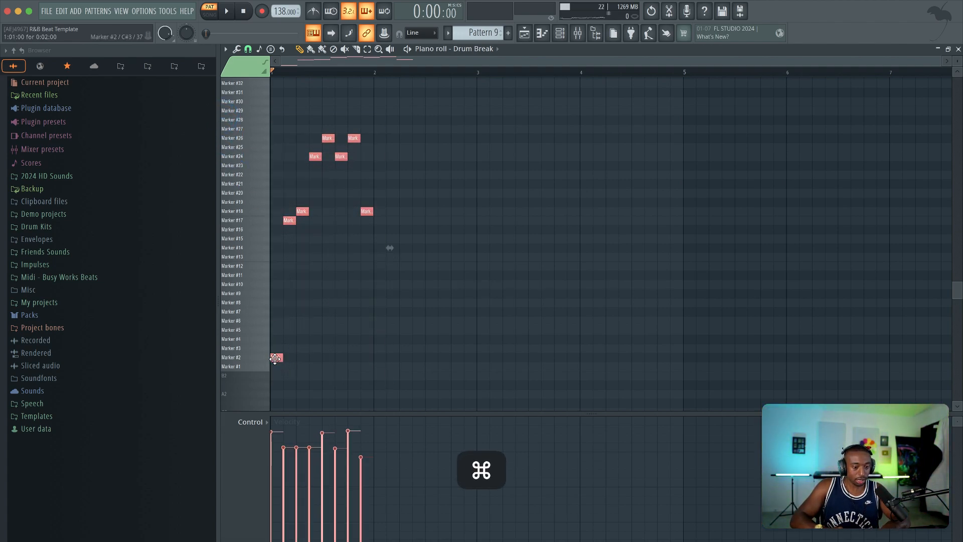
pyautogui.moveTo(275, 358); pyautogui.dragTo(378, 361)
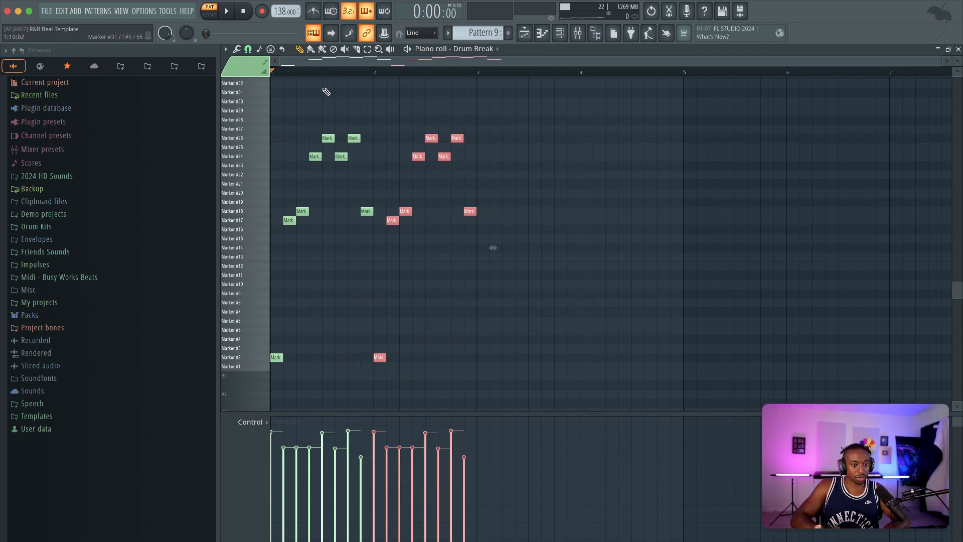
# - Check the piano roll's snap setting and play back the two-bar pattern
pyautogui.click(248, 49)
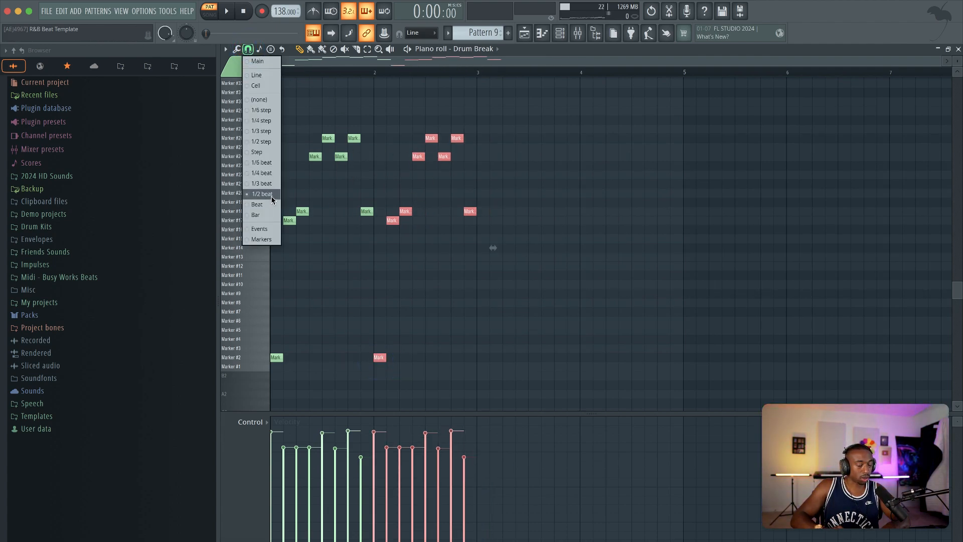
pyautogui.click(369, 194)
pyautogui.press('space')
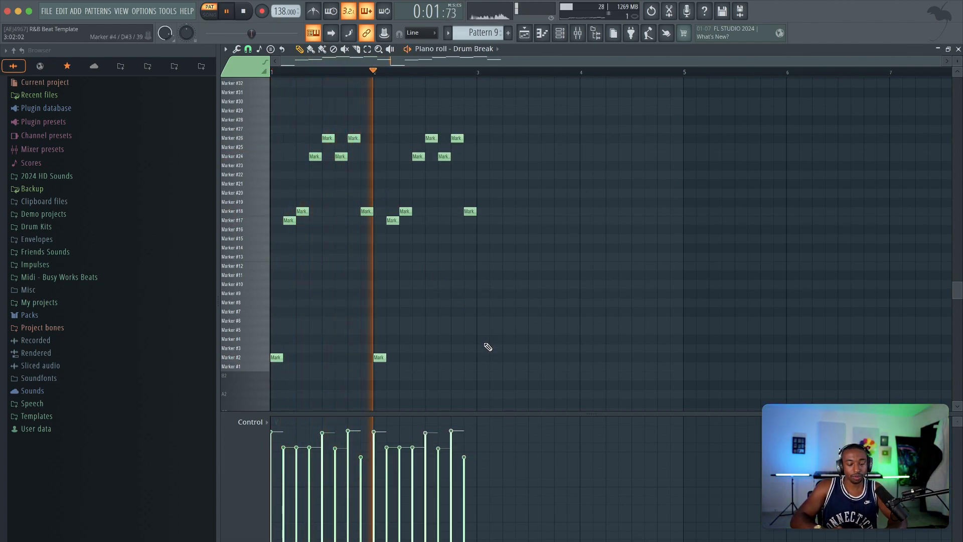
pyautogui.press('space')
# - Select the whole two-bar drum pattern, copy it into bars 3 and 4, and clear the selection
pyautogui.press('super+a')
pyautogui.moveTo(274, 358); pyautogui.dragTo(477, 357)
pyautogui.click(465, 325)
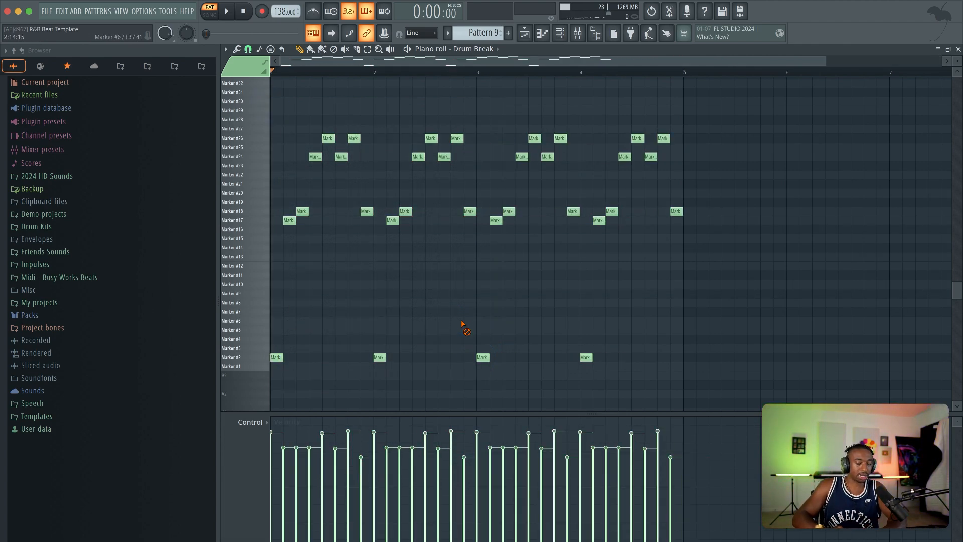
# - Play back the four-bar drum pattern and listen for slices to layer into it
pyautogui.moveTo(671, 389); pyautogui.dragTo(421, 125)
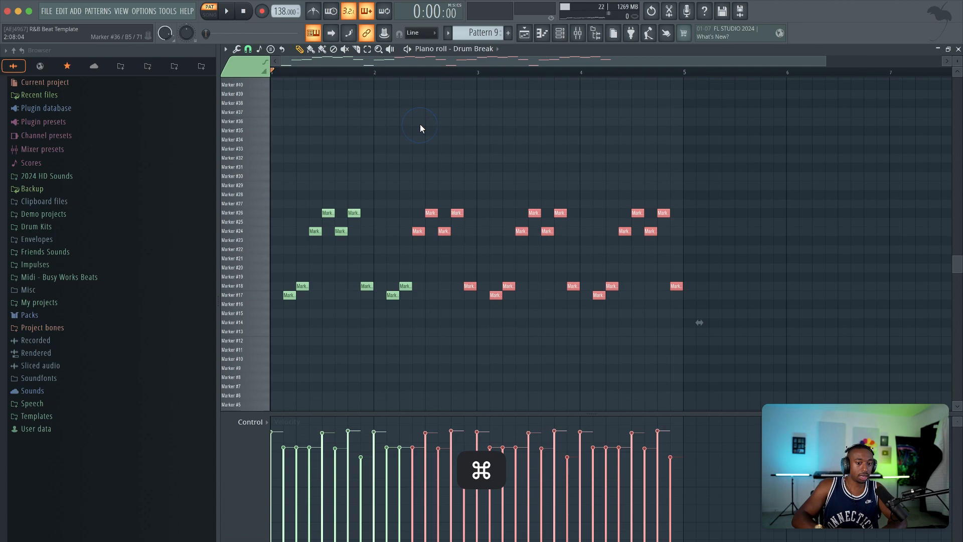
pyautogui.scroll(-6, 420, 125)
pyautogui.rightClick(431, 230)
pyautogui.press('space')
pyautogui.scroll(1, 512, 234)
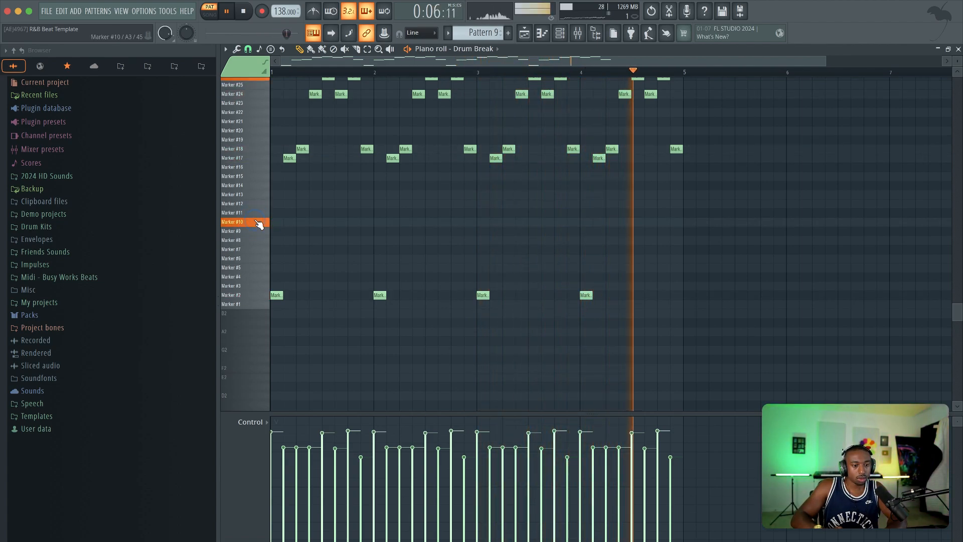
pyautogui.press('space')
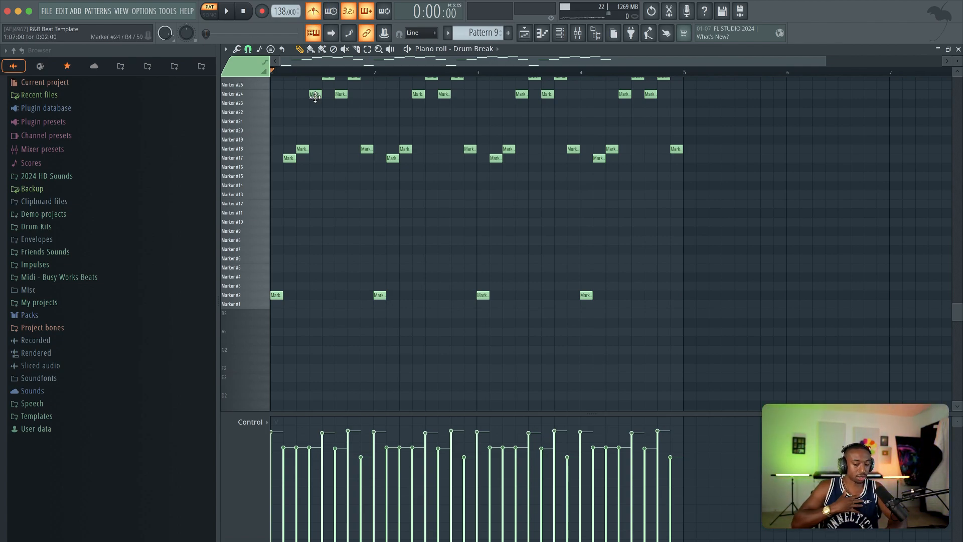
# - Audition the middle drum slices against the pattern and place a Marker #14 note at the middle of bar 1
pyautogui.press('space')
pyautogui.press('space')
pyautogui.click(262, 195)
pyautogui.press('space')
pyautogui.click(326, 185)
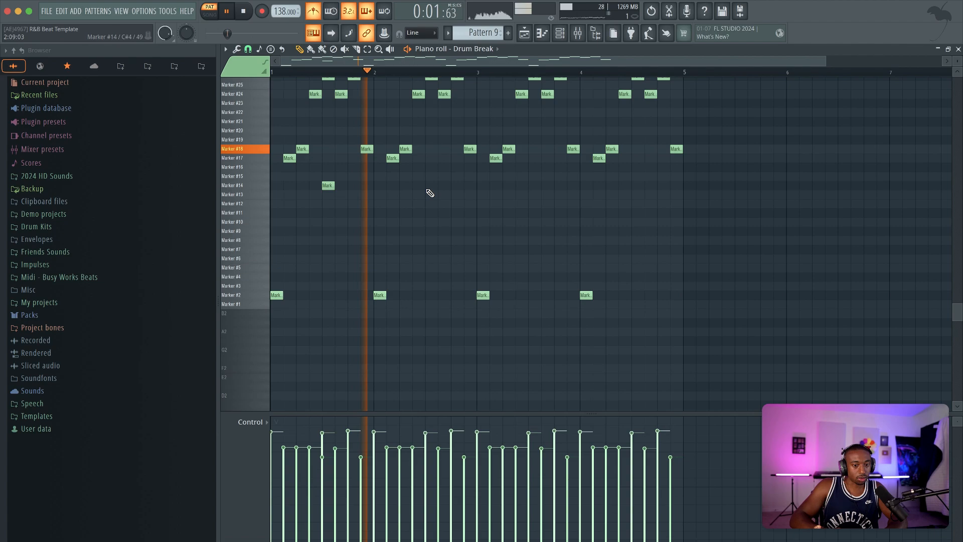
# - Repeat the Marker #14 note at the middle of bars 2, 3 and 4 and save the project
pyautogui.click(427, 185)
pyautogui.click(533, 185)
pyautogui.click(633, 186)
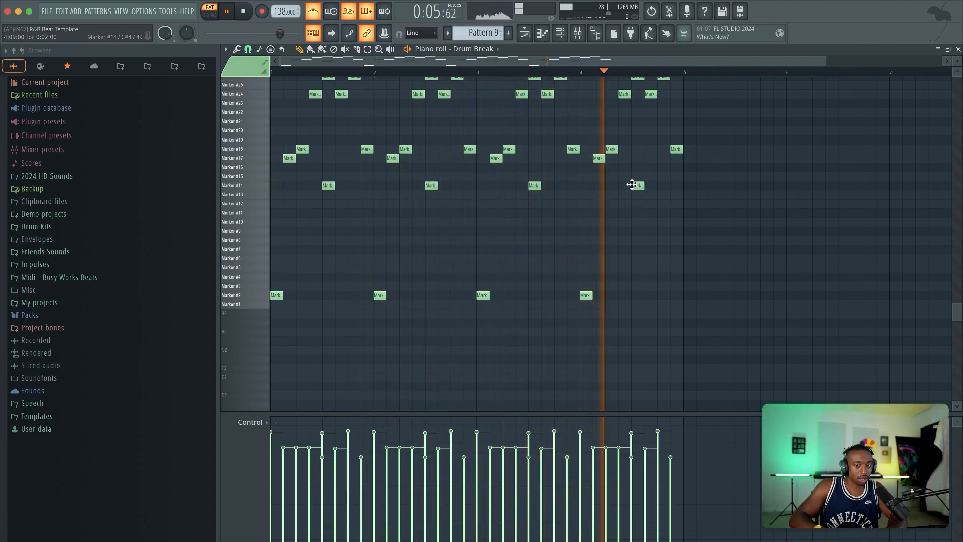
pyautogui.press('space')
pyautogui.moveTo(652, 191); pyautogui.dragTo(316, 190)
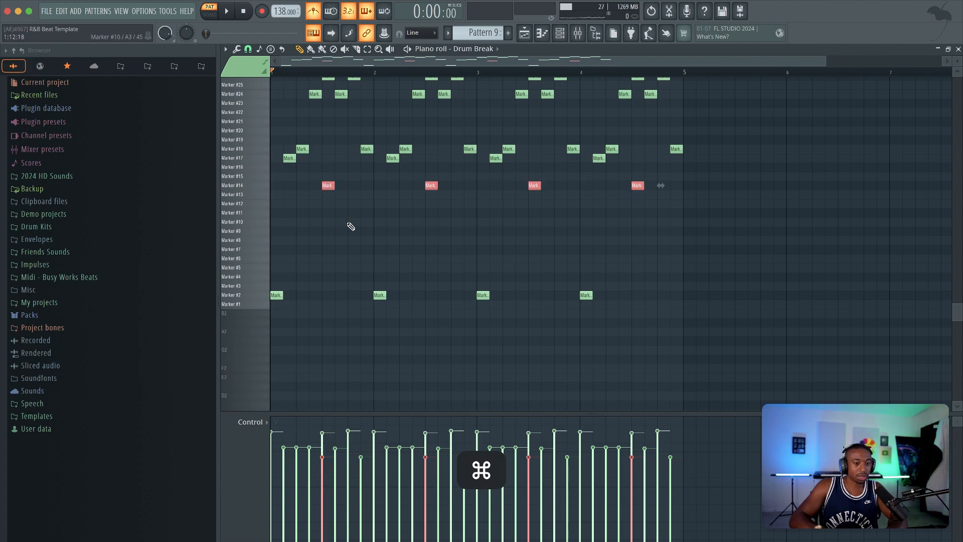
pyautogui.keyDown('super'); pyautogui.click(348, 223); pyautogui.keyUp('super')
pyautogui.press('super+s')
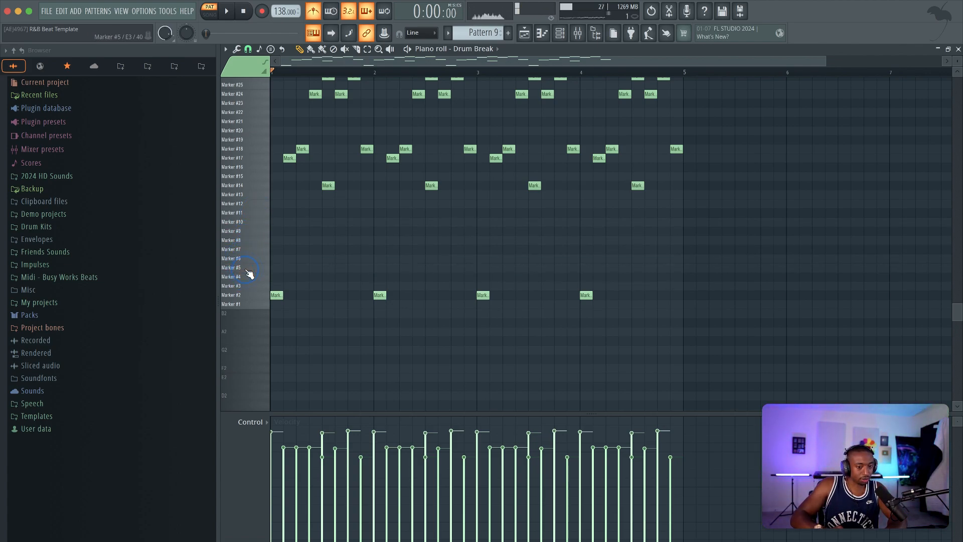
# - Place a Marker #5 note on the last beat of bar 1 and lower its velocity
pyautogui.press('space')
pyautogui.click(352, 267)
pyautogui.keyDown('super'); pyautogui.click(353, 268); pyautogui.keyUp('super')
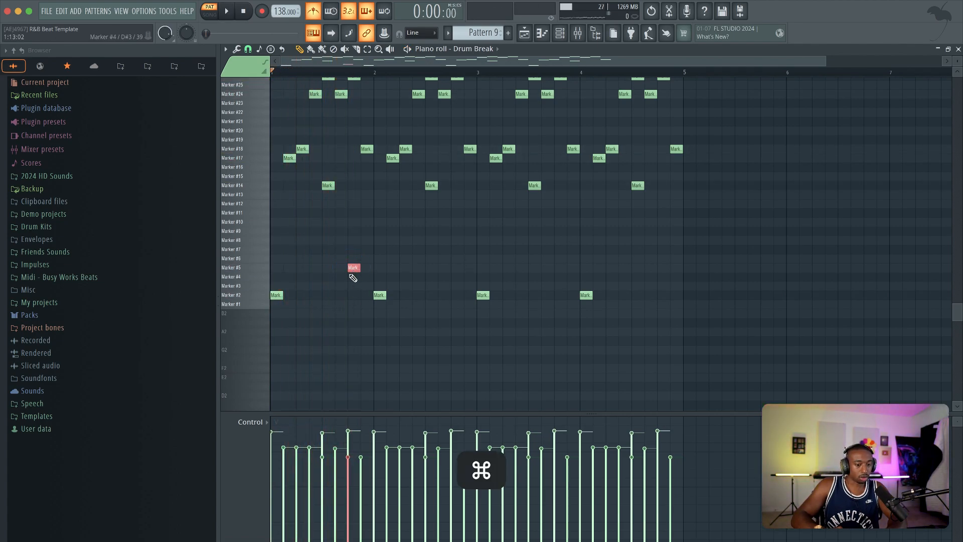
pyautogui.click(348, 477)
# - Move the Marker #5 note half a beat later to the end of bar 1 and copy it to the end of bar 2
pyautogui.press('space')
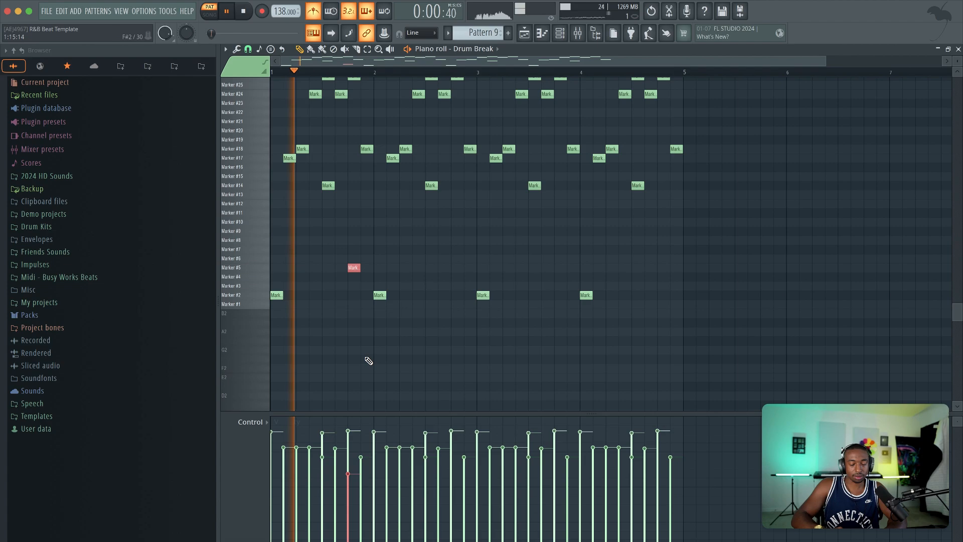
pyautogui.moveTo(355, 268); pyautogui.dragTo(365, 268)
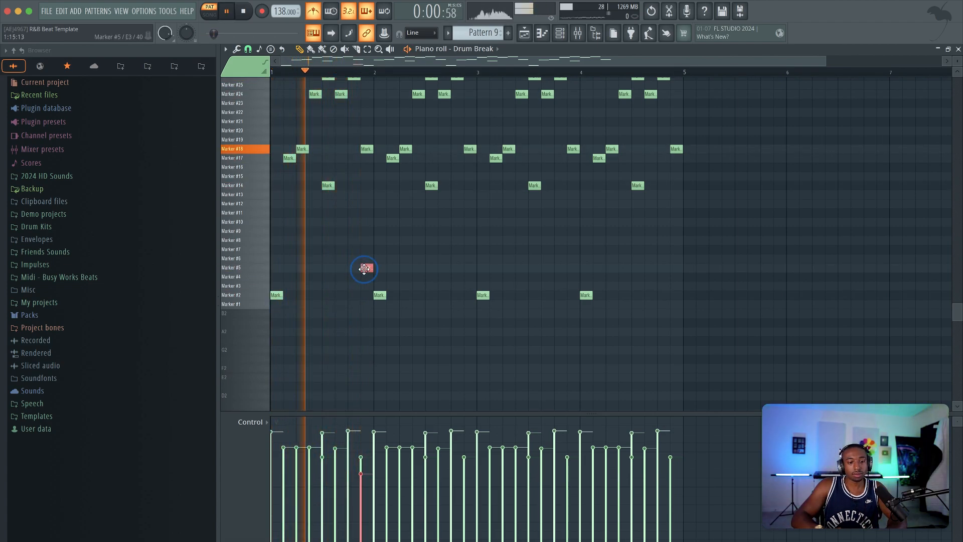
pyautogui.press('space')
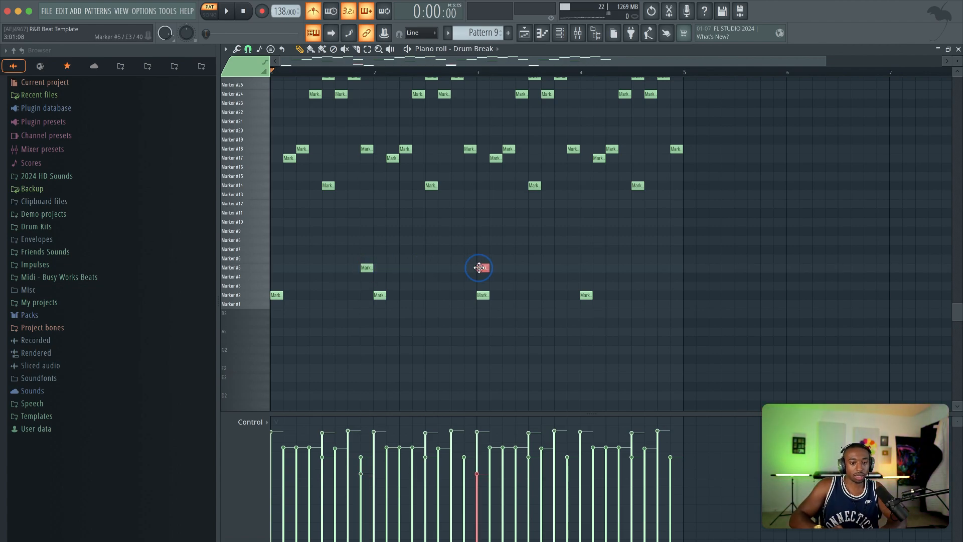
pyautogui.press('space')
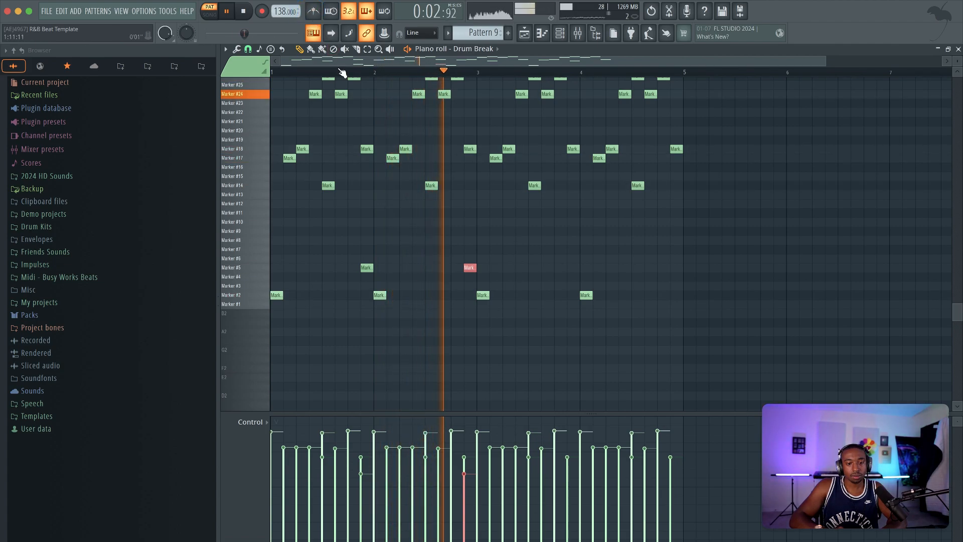
# - Add Marker #5 notes half a beat into bar 3 and at the ends of bars 3 and 4
pyautogui.click(495, 267)
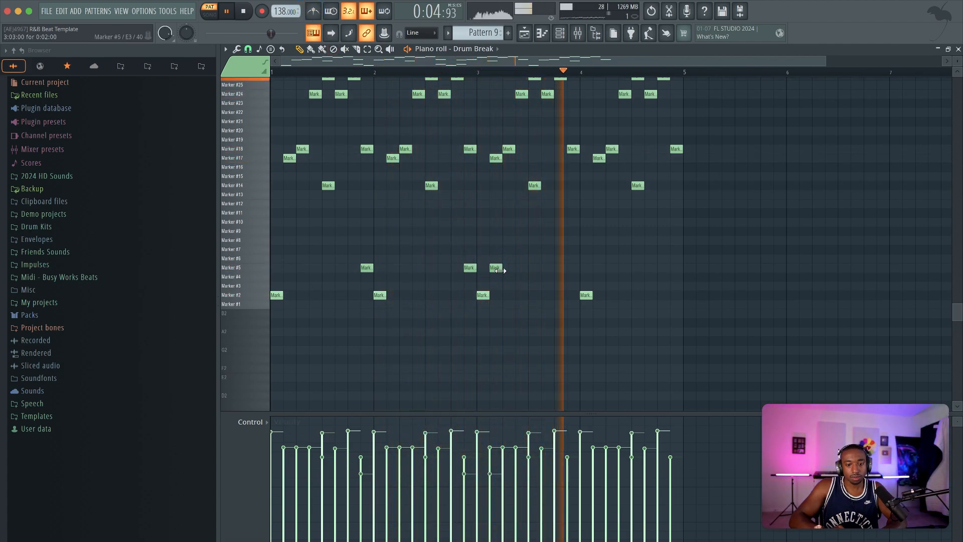
pyautogui.click(568, 268)
pyautogui.click(673, 267)
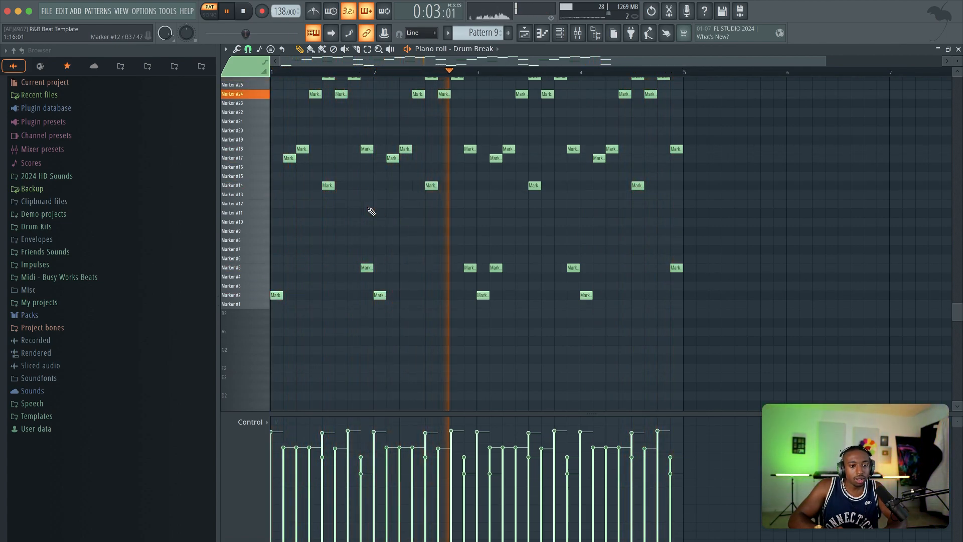
# - Layer a Marker #1 note under the Marker #2 note at the start of bar 1 and play back the pattern
pyautogui.press('space')
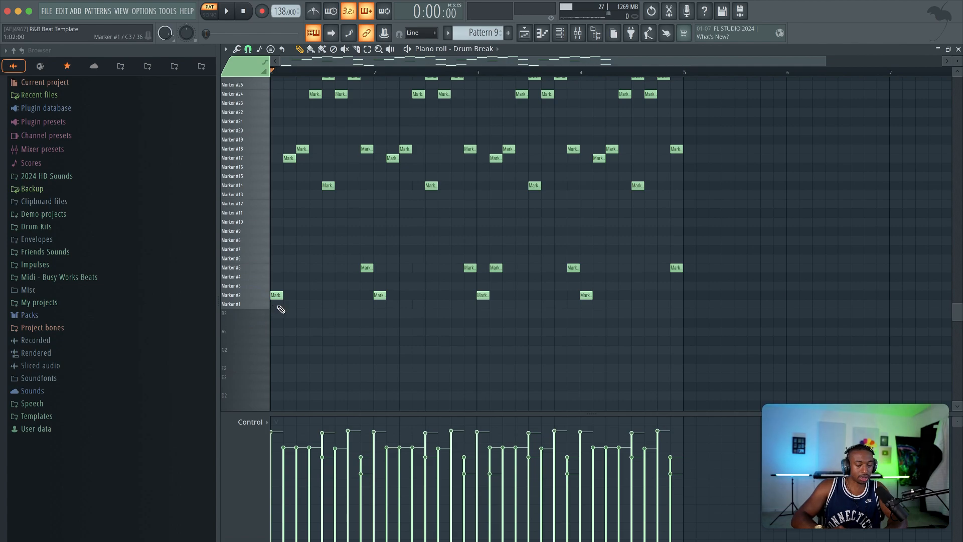
pyautogui.press('space')
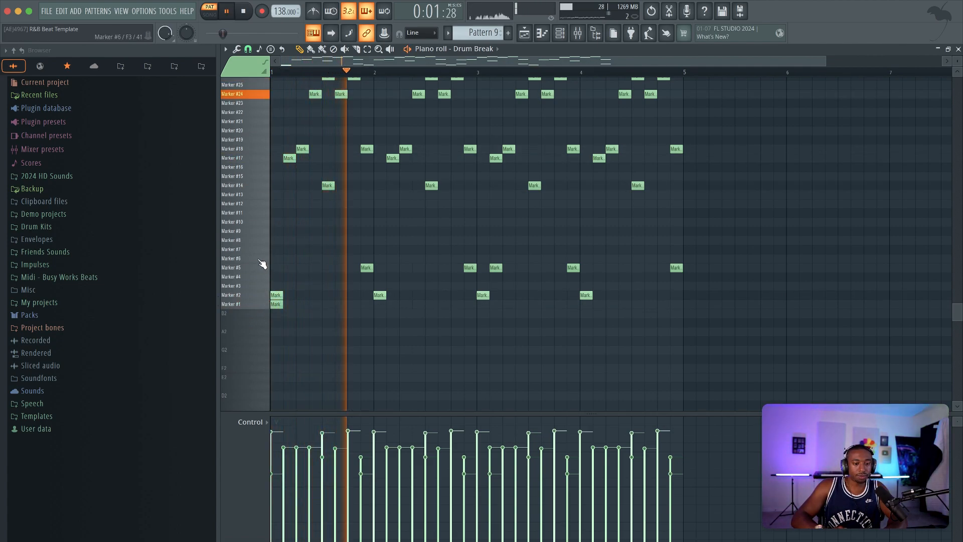
pyautogui.press('space')
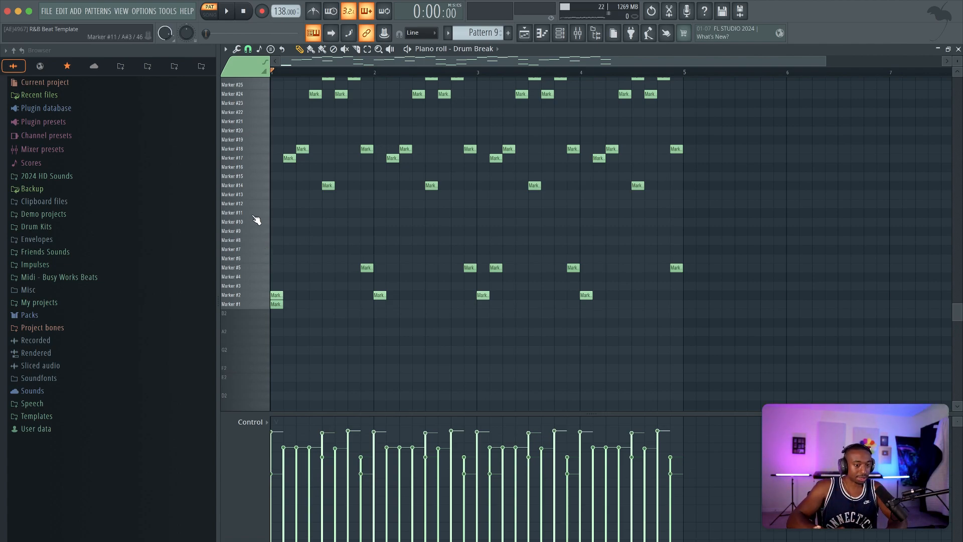
# - Audition the middle slices, place Marker #9 notes at the end of bar 1 and half a beat into bar 2, and play them back
pyautogui.moveTo(254, 198); pyautogui.dragTo(255, 186)
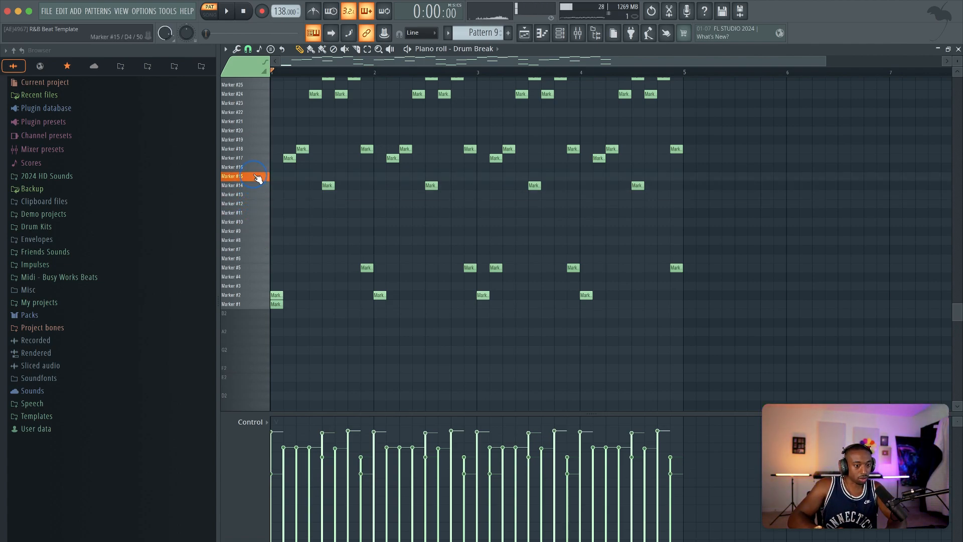
pyautogui.moveTo(255, 175); pyautogui.dragTo(255, 167)
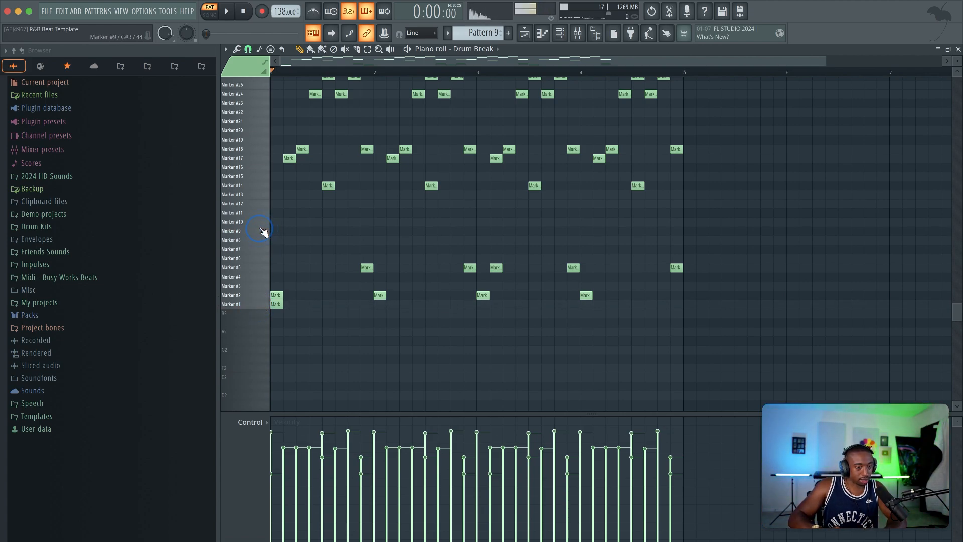
pyautogui.press('space')
pyautogui.click(365, 231)
pyautogui.press('space')
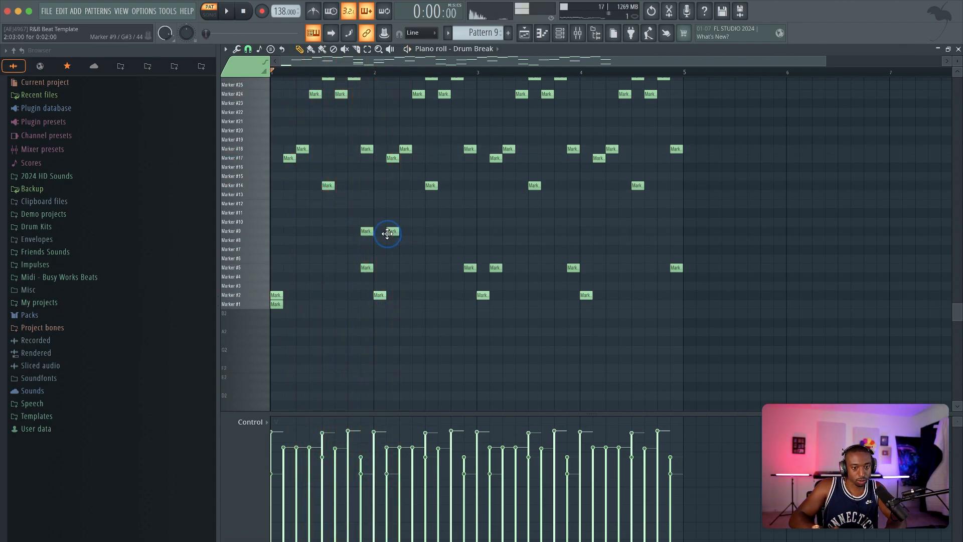
pyautogui.moveTo(403, 228); pyautogui.dragTo(345, 235)
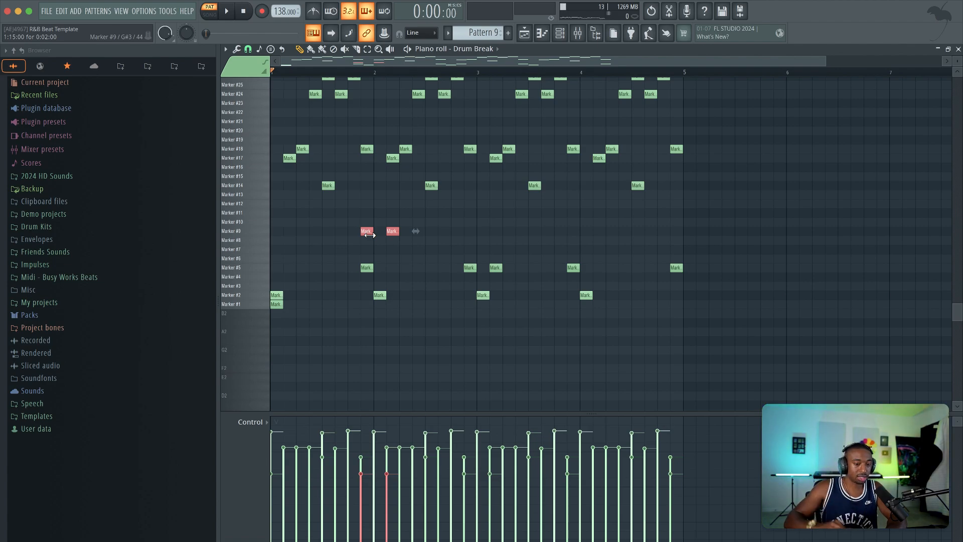
pyautogui.press('space')
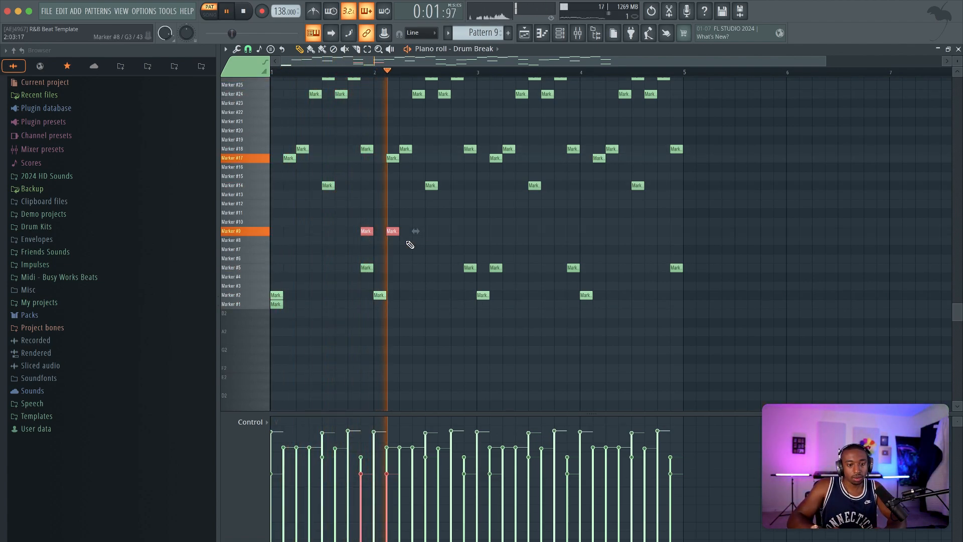
# - Add a third Marker #9 note one beat after the second in bar 2, lower its velocity, and play back the pattern
pyautogui.click(433, 229)
pyautogui.click(418, 231)
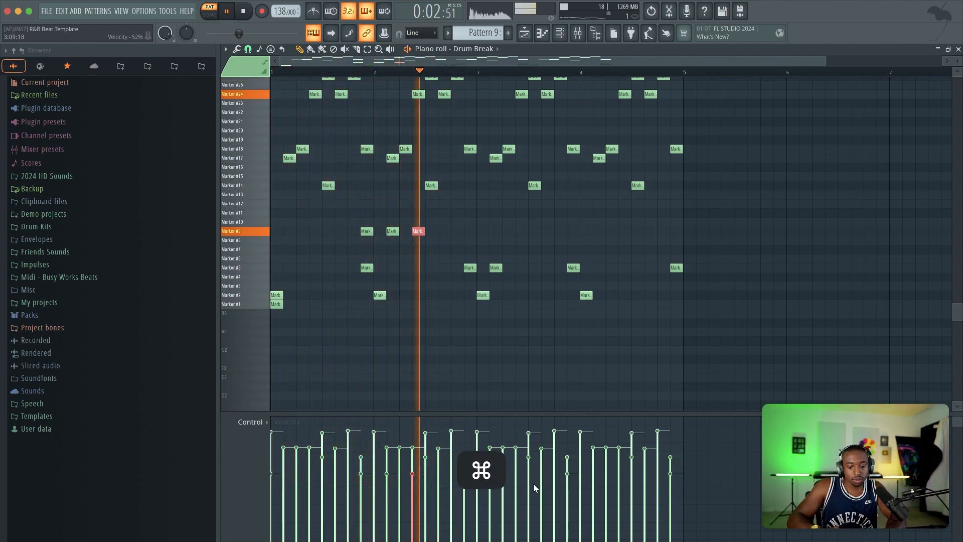
pyautogui.press('space')
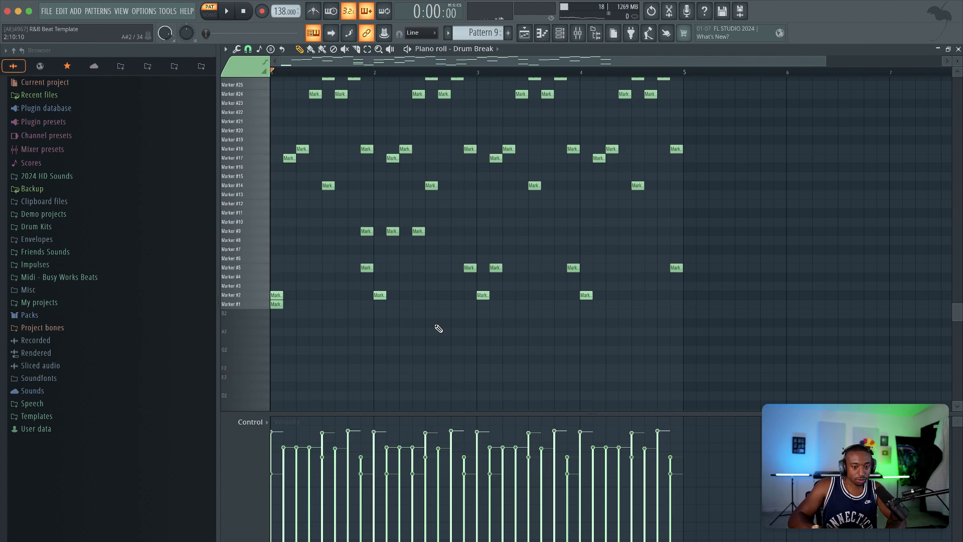
pyautogui.moveTo(428, 244); pyautogui.dragTo(422, 237)
pyautogui.press('space')
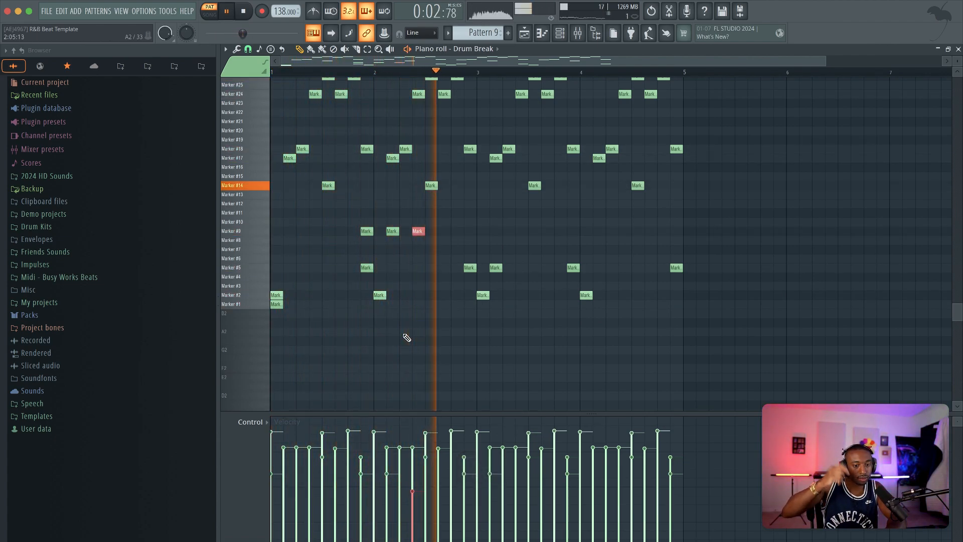
# - Add a Marker #9 note at the end of bar 2 and play back the pattern
pyautogui.click(468, 233)
pyautogui.press('space')
pyautogui.press('space')
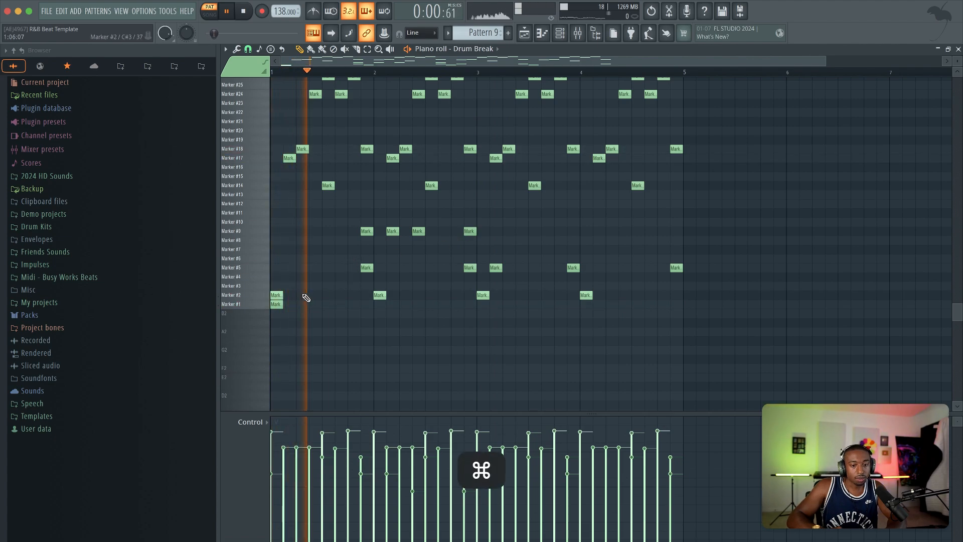
# - Duplicate the Marker #1 note and the four Marker #9 notes two bars on, and play back the pattern
pyautogui.keyDown('shift'); pyautogui.keyDown('super'); pyautogui.click(275, 304); pyautogui.keyUp('super'); pyautogui.keyUp('shift')
pyautogui.moveTo(356, 233); pyautogui.dragTo(484, 227)
pyautogui.press('space')
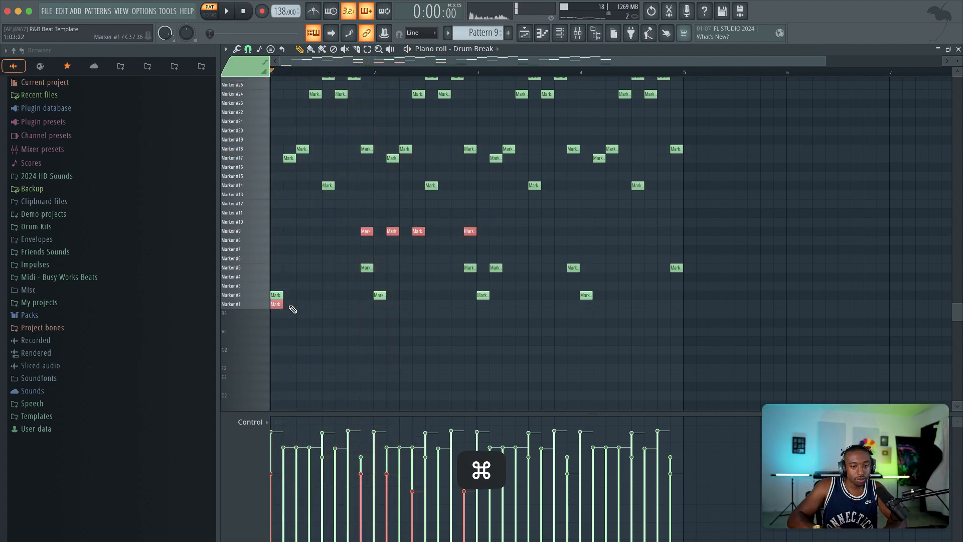
pyautogui.moveTo(278, 307); pyautogui.dragTo(483, 307)
pyautogui.press('space')
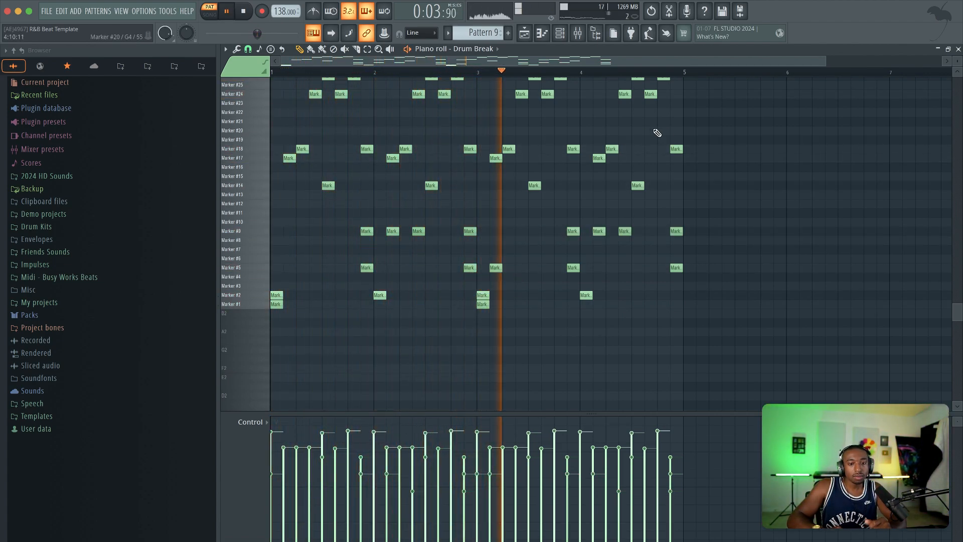
pyautogui.press('space')
# - Show the Channel rack, move it clear of the webcam area, and raise the main swing to 78% during playback
pyautogui.click(558, 39)
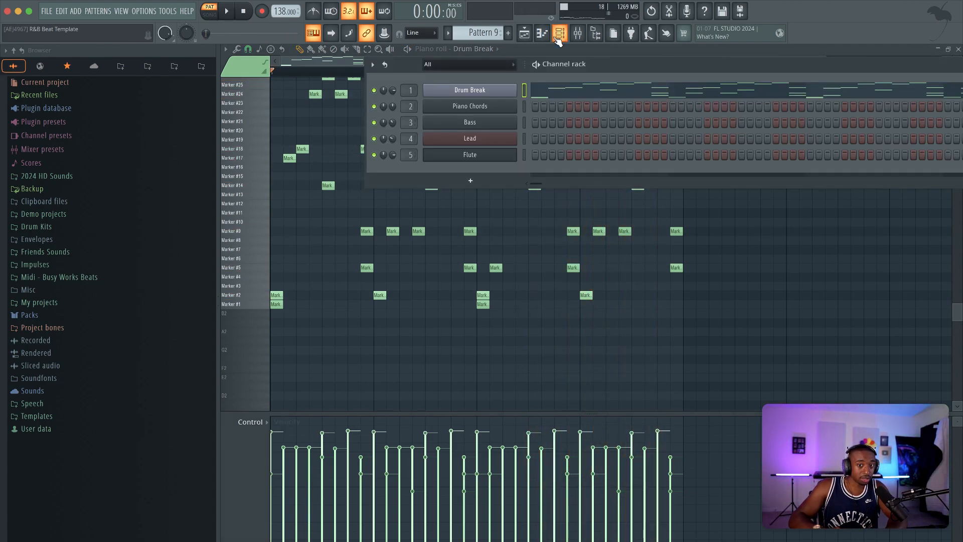
pyautogui.moveTo(616, 62); pyautogui.dragTo(470, 77)
pyautogui.click(594, 40)
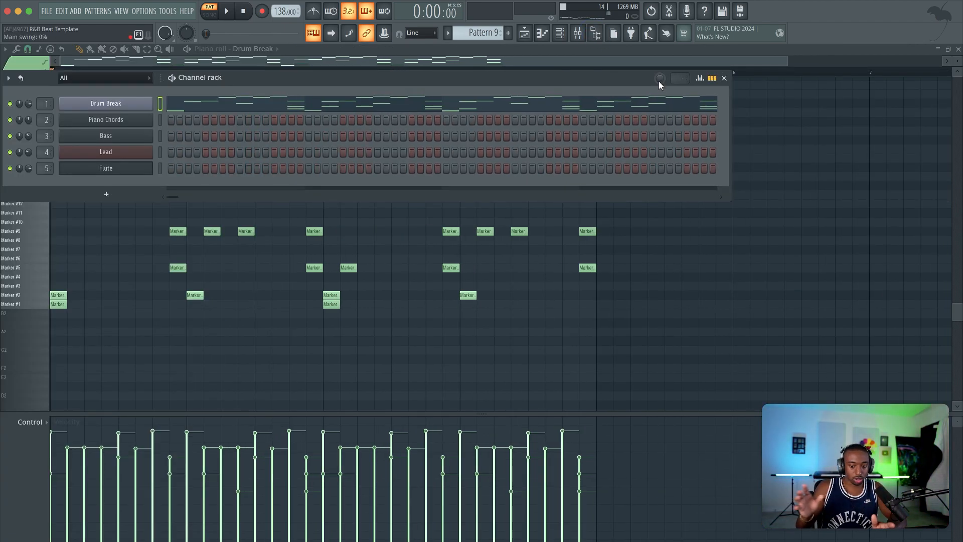
pyautogui.moveTo(659, 80); pyautogui.dragTo(659, 55)
pyautogui.scroll(4, 658, 81)
pyautogui.press('space')
pyautogui.scroll(10, 658, 82)
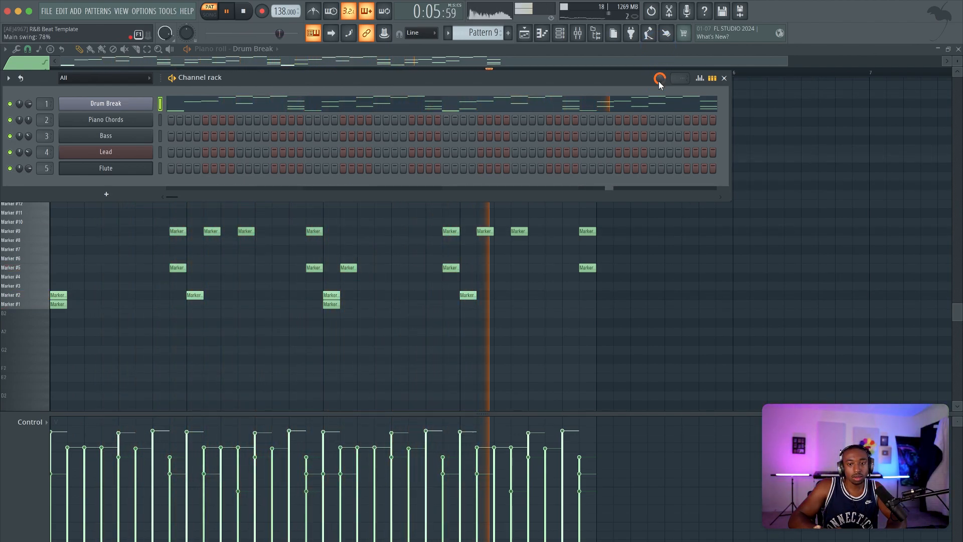
pyautogui.press('space')
pyautogui.rightClick(658, 82)
pyautogui.press('Escape')
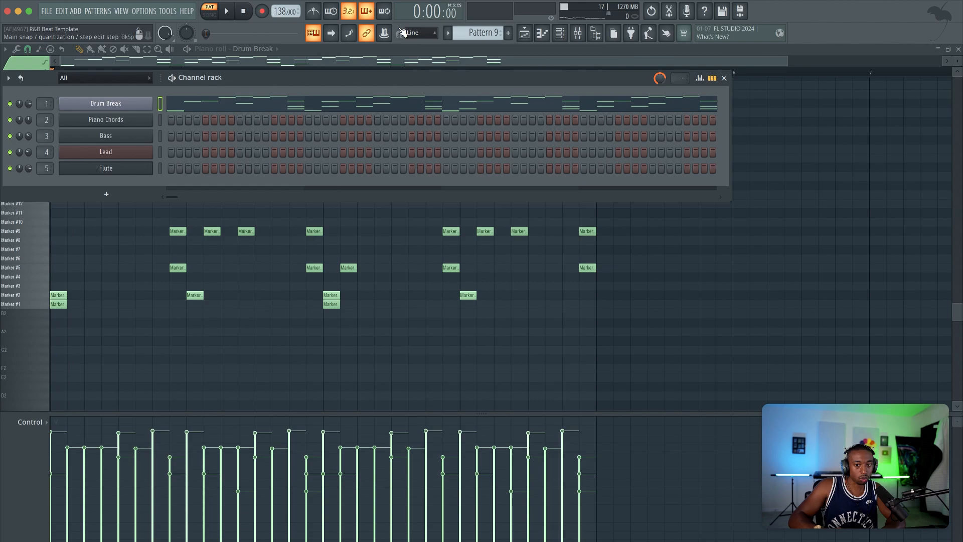
# - Try the pattern with the tempo at half speed, and turn half speed back off
pyautogui.rightClick(282, 12)
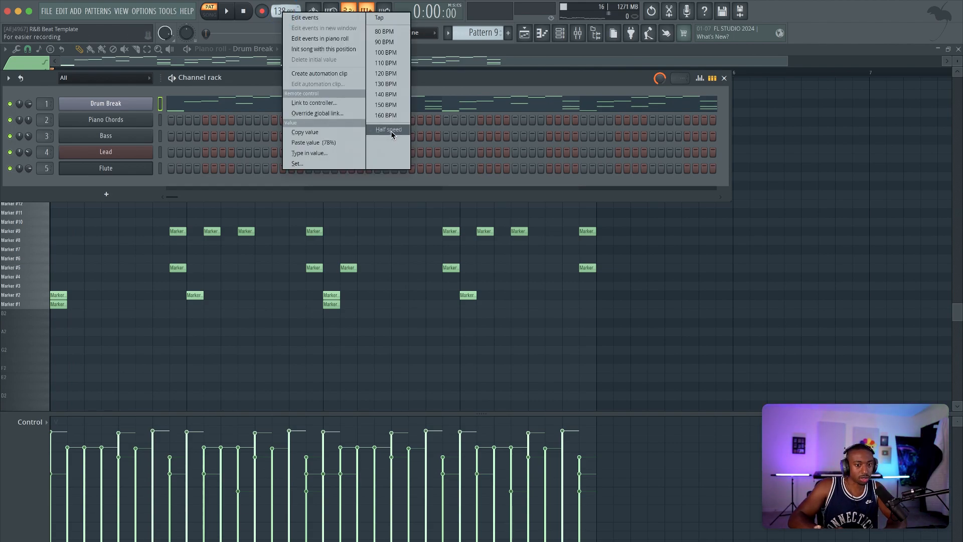
pyautogui.click(390, 132)
pyautogui.press('space')
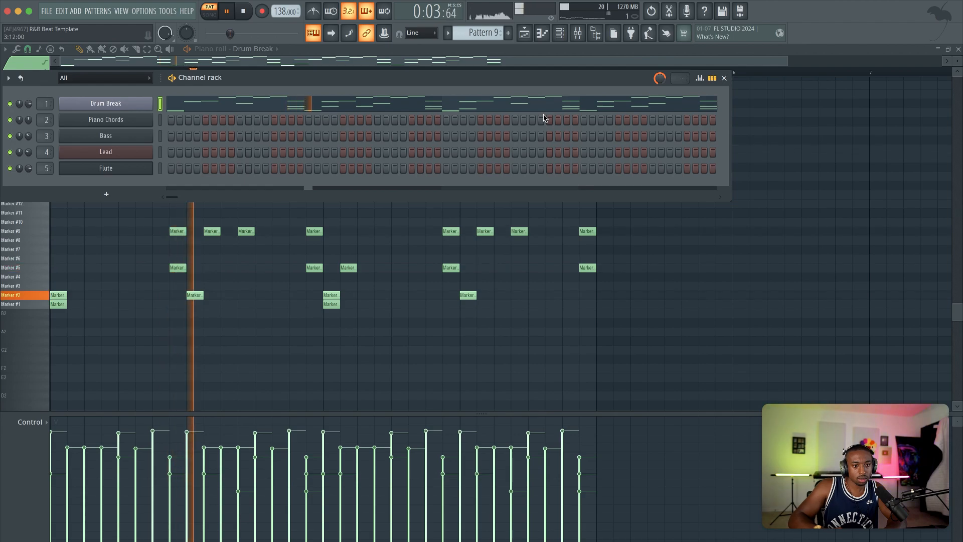
pyautogui.press('space')
pyautogui.rightClick(283, 15)
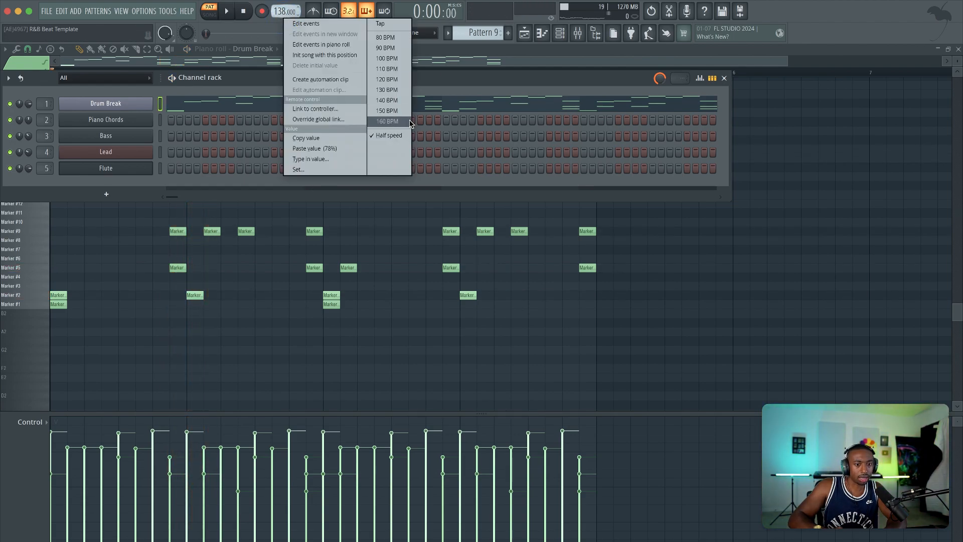
pyautogui.click(402, 136)
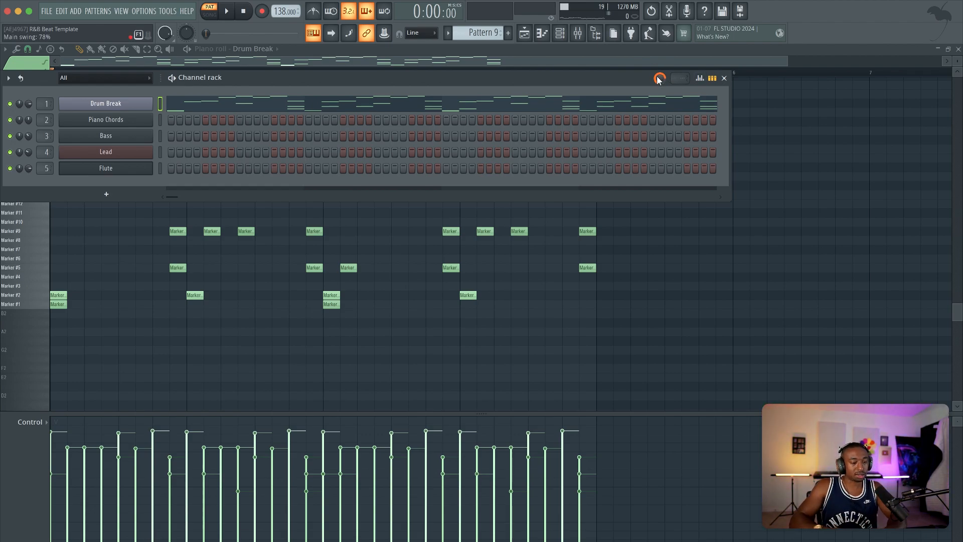
# - Play the pattern with the main swing at 100%, and reset the swing to 0% for comparison
pyautogui.press('space')
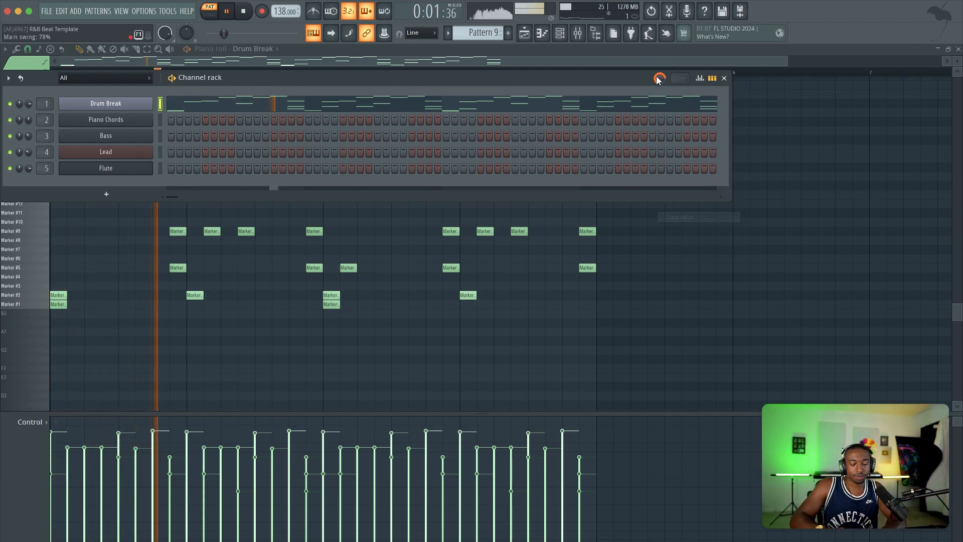
pyautogui.moveTo(658, 78); pyautogui.dragTo(658, 61)
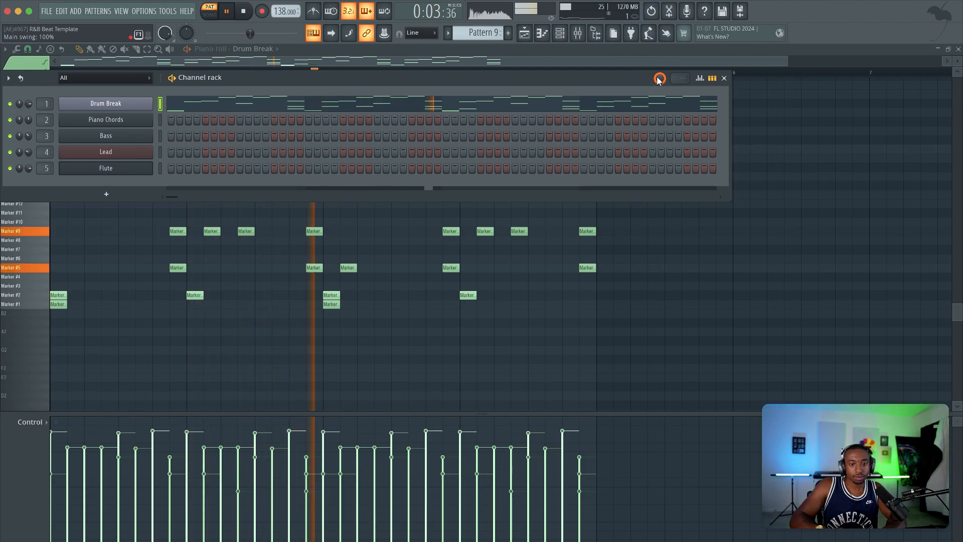
pyautogui.rightClick(659, 79)
pyautogui.click(663, 83)
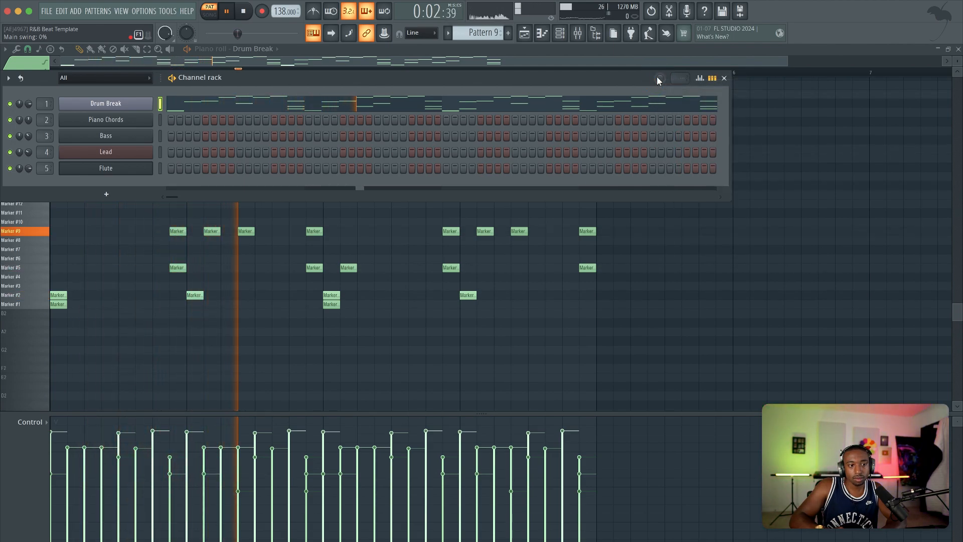
pyautogui.press('space')
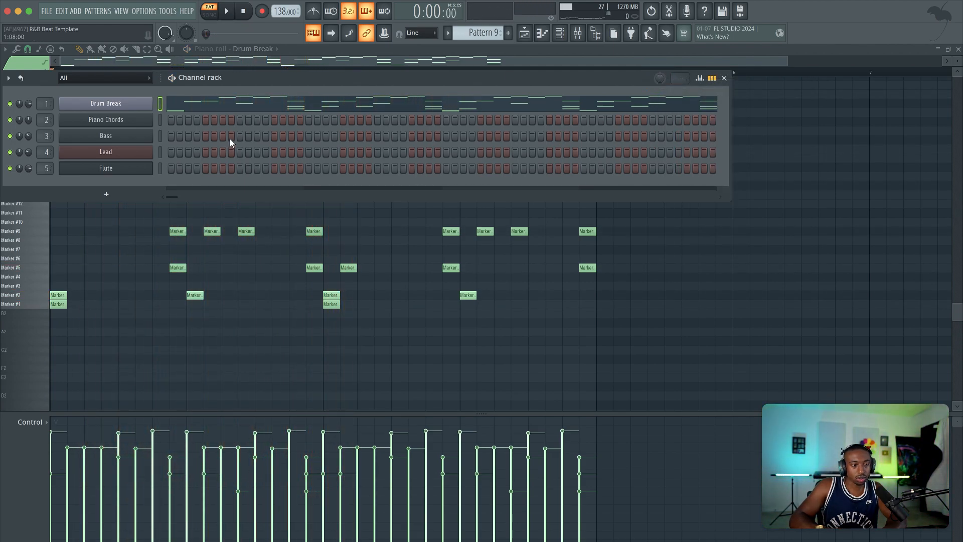
# - Switch to the empty Pattern 10, audition the Marker #37 slice, and place it at the start of bar 1
pyautogui.click(230, 108)
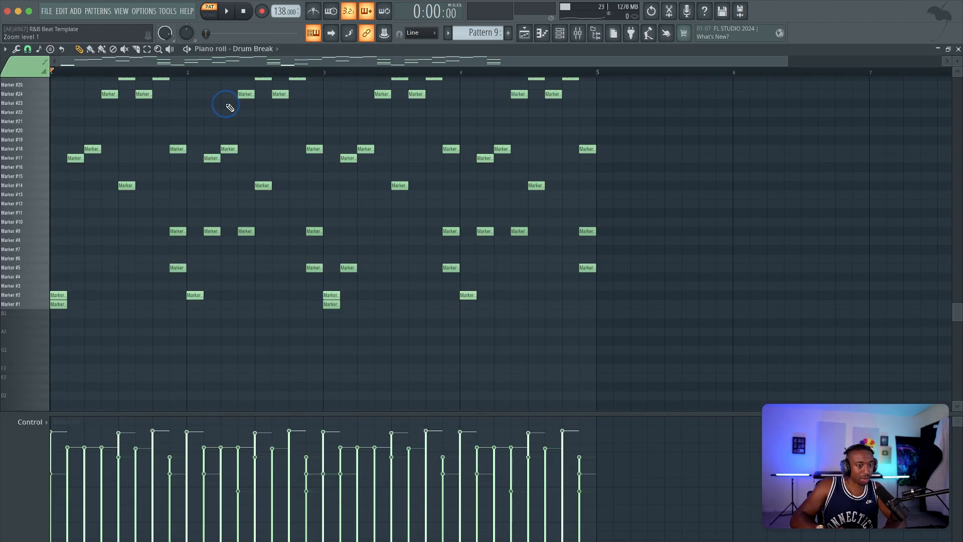
pyautogui.scroll(6, 144, 223)
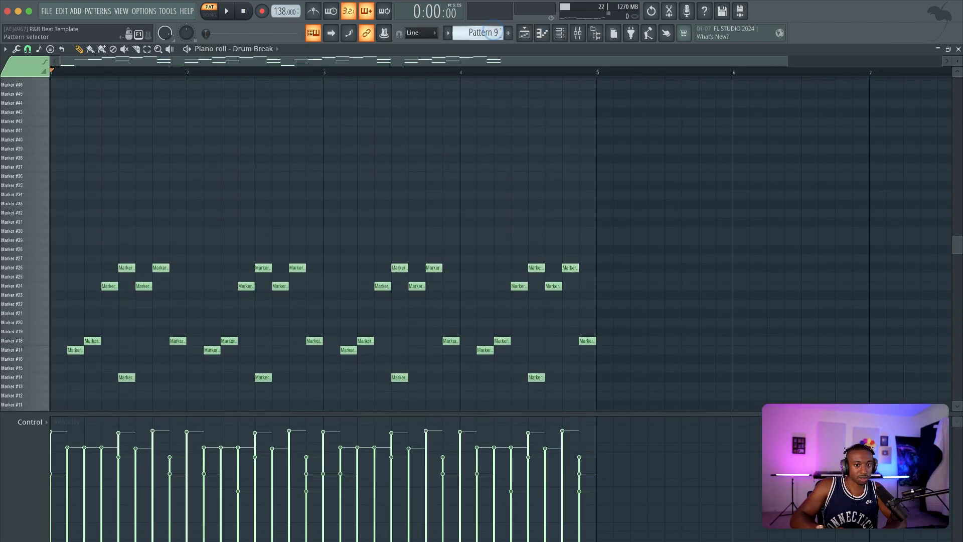
pyautogui.moveTo(494, 32); pyautogui.dragTo(494, 26)
pyautogui.click(26, 168)
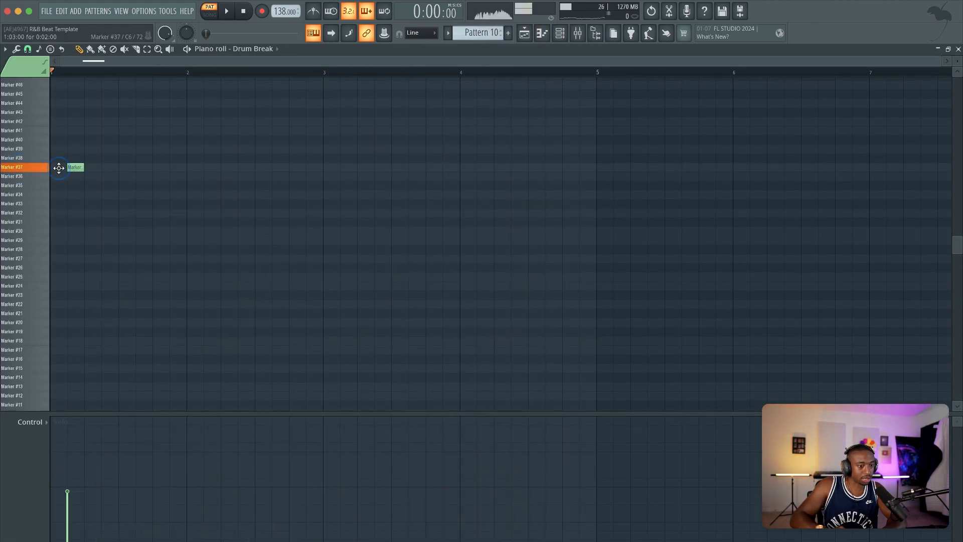
pyautogui.click(74, 167)
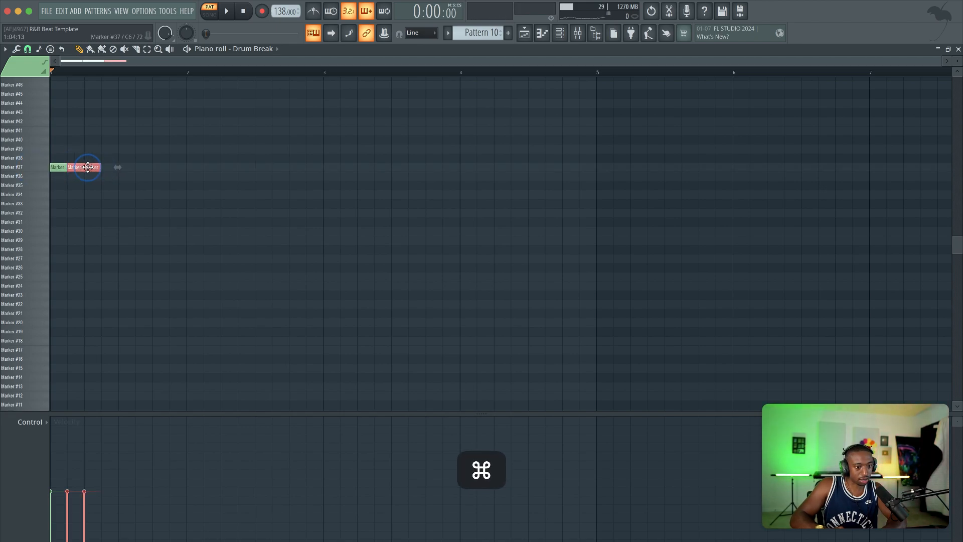
# - Duplicate the Marker #37 notes back to back until they fill four bars, and play them back
pyautogui.moveTo(62, 167); pyautogui.dragTo(130, 168)
pyautogui.moveTo(212, 172)
pyautogui.mouseDown()
pyautogui.moveTo(57, 168)
pyautogui.moveTo(199, 167)
pyautogui.mouseUp()
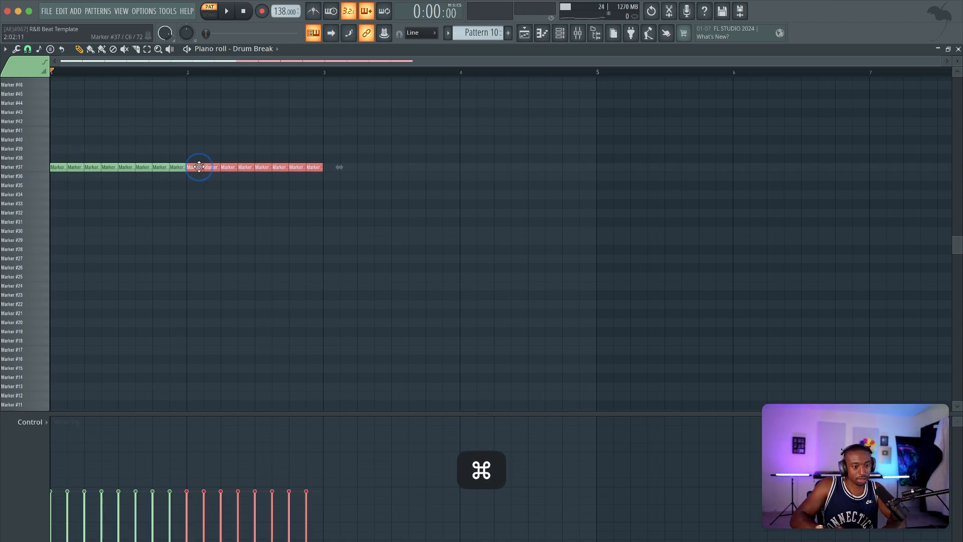
pyautogui.moveTo(344, 173); pyautogui.dragTo(115, 162)
pyautogui.moveTo(38, 159); pyautogui.dragTo(332, 164)
pyautogui.keyDown('super'); pyautogui.click(335, 207); pyautogui.keyUp('super')
pyautogui.press('space')
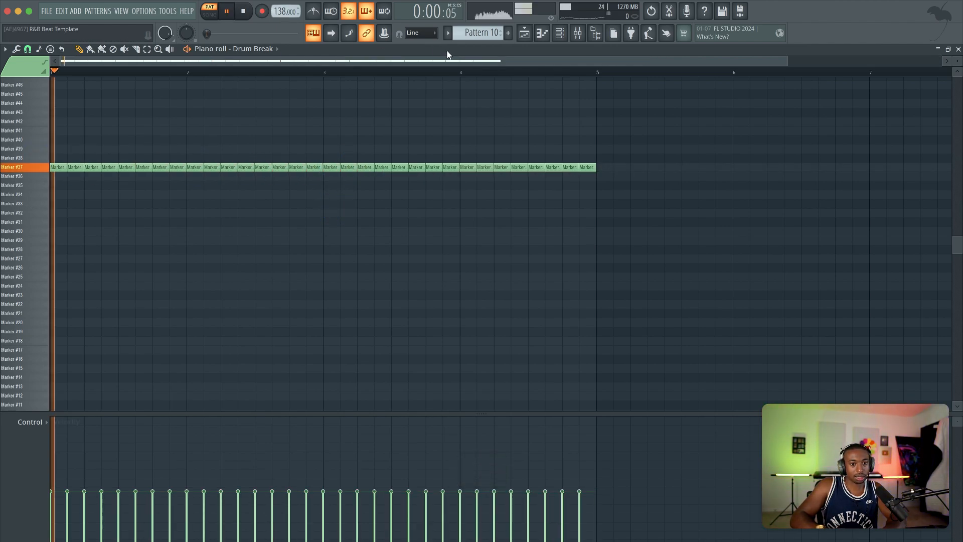
pyautogui.press('space')
# - Chop all the Marker #37 notes in half with the Default chopper pattern and play back the result
pyautogui.moveTo(621, 168); pyautogui.dragTo(49, 173)
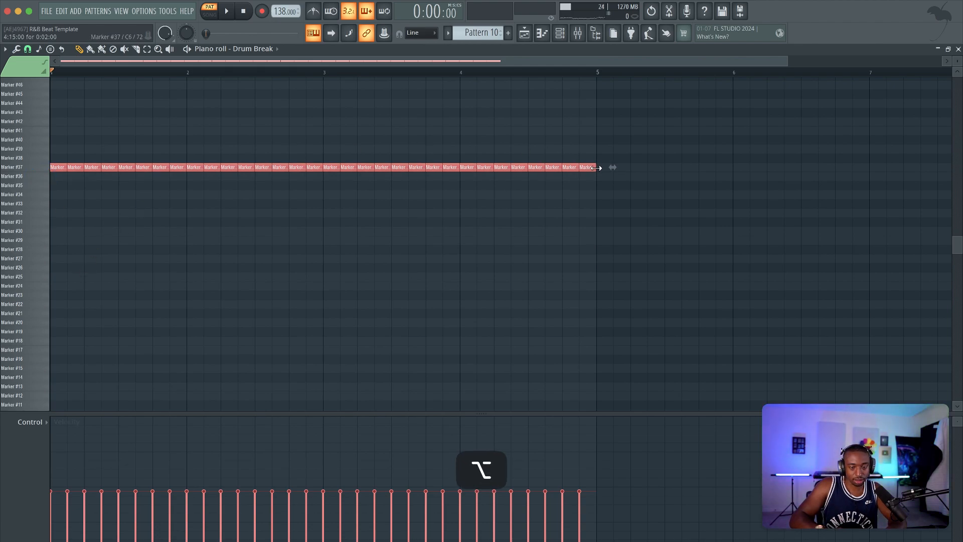
pyautogui.hotkey('alt', 'u')
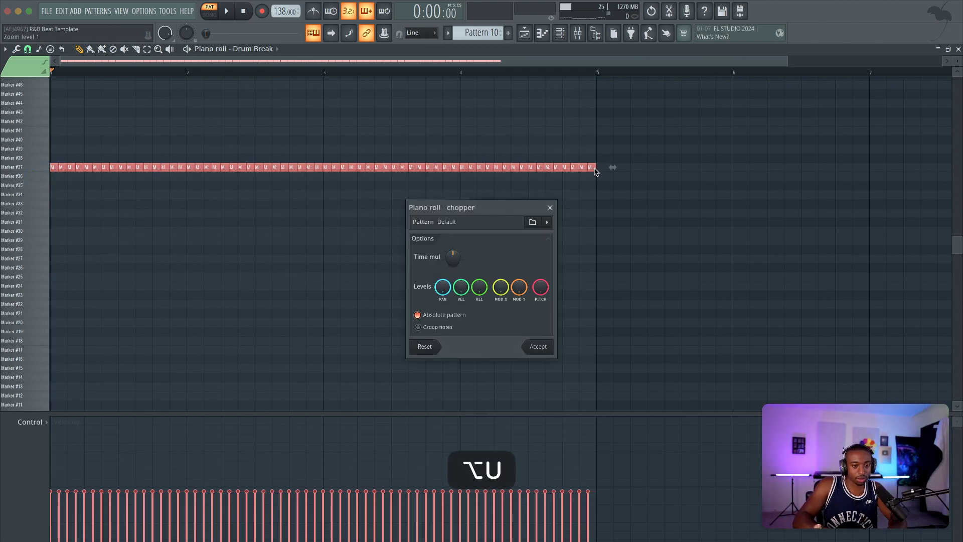
pyautogui.click(536, 346)
pyautogui.press('space')
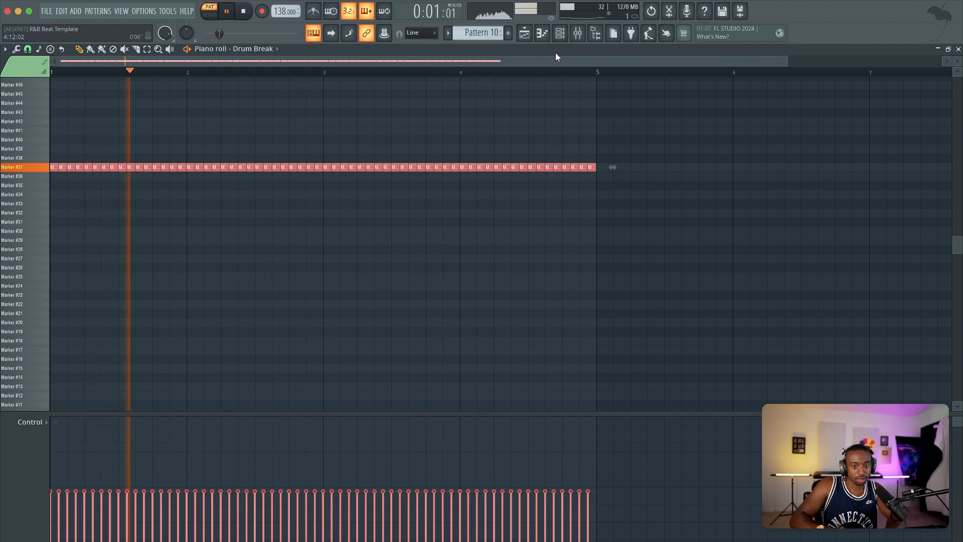
# - Play the chopped notes with the main swing around 65–71%, and lower it to 0% during playback
pyautogui.press('F6')
pyautogui.press('space')
pyautogui.press('space')
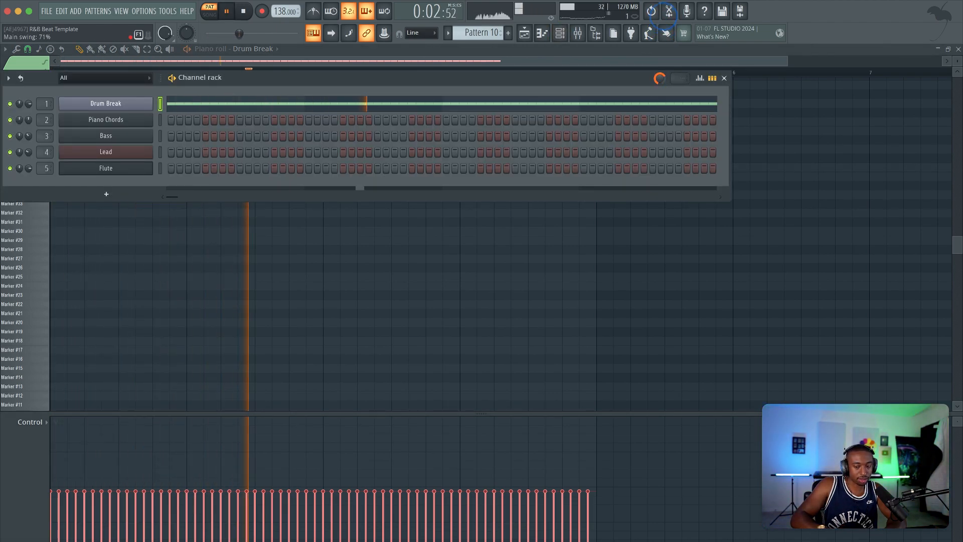
pyautogui.press('space')
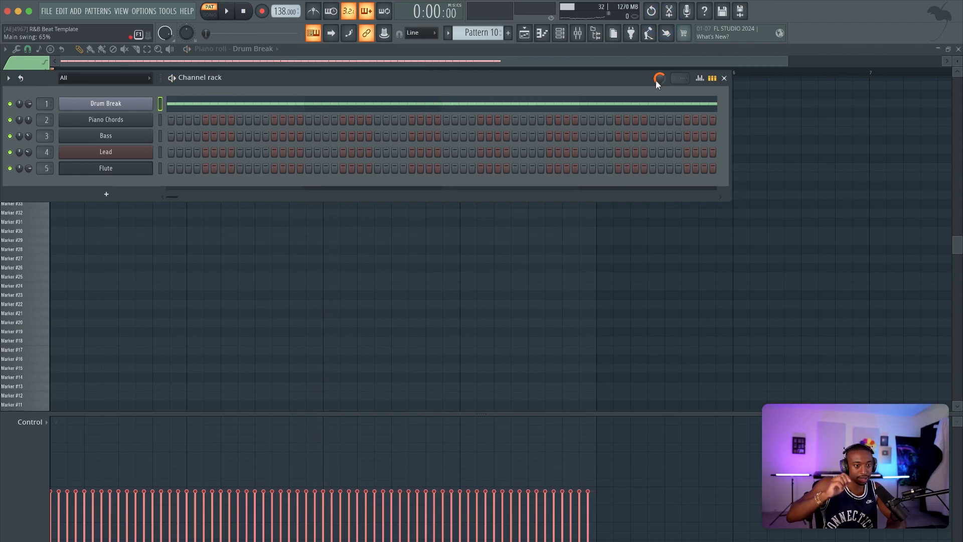
pyautogui.press('space')
pyautogui.moveTo(656, 81); pyautogui.dragTo(656, 161)
pyautogui.press('space')
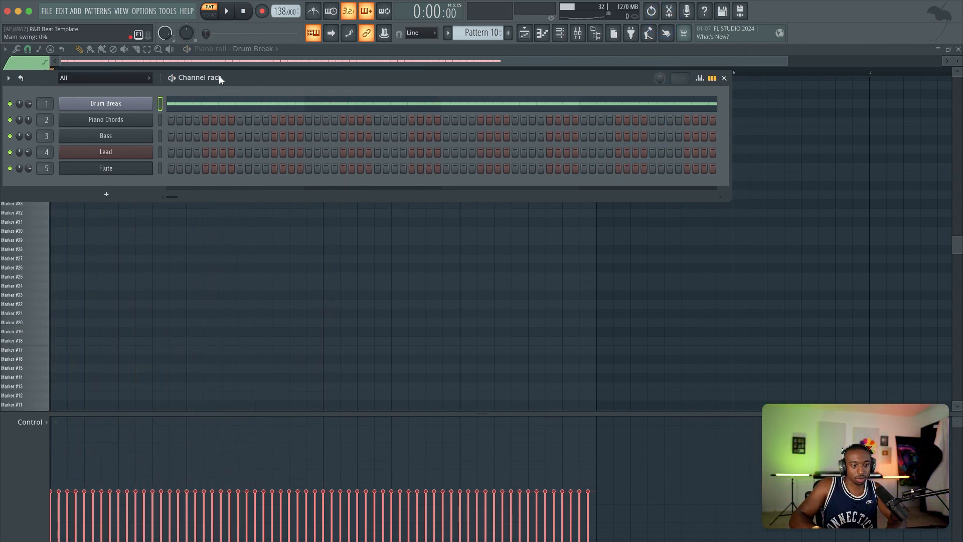
# - Cut the Marker #37 notes from Pattern 10 and return to Pattern 9 in the piano roll
pyautogui.press('super+x')
pyautogui.scroll(1, 477, 33)
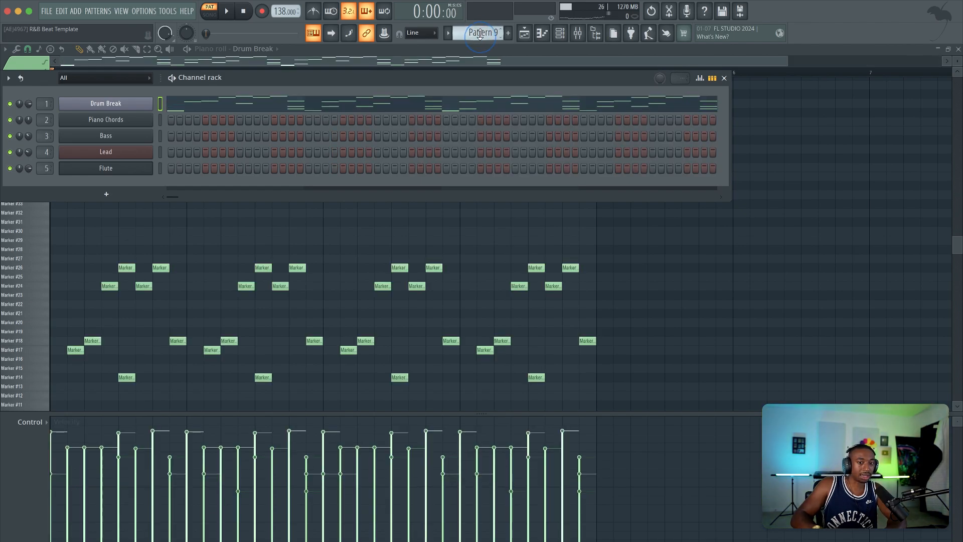
pyautogui.click(321, 100)
# - Set the main swing to about 29% while Pattern 9 plays, and save the project
pyautogui.press('space')
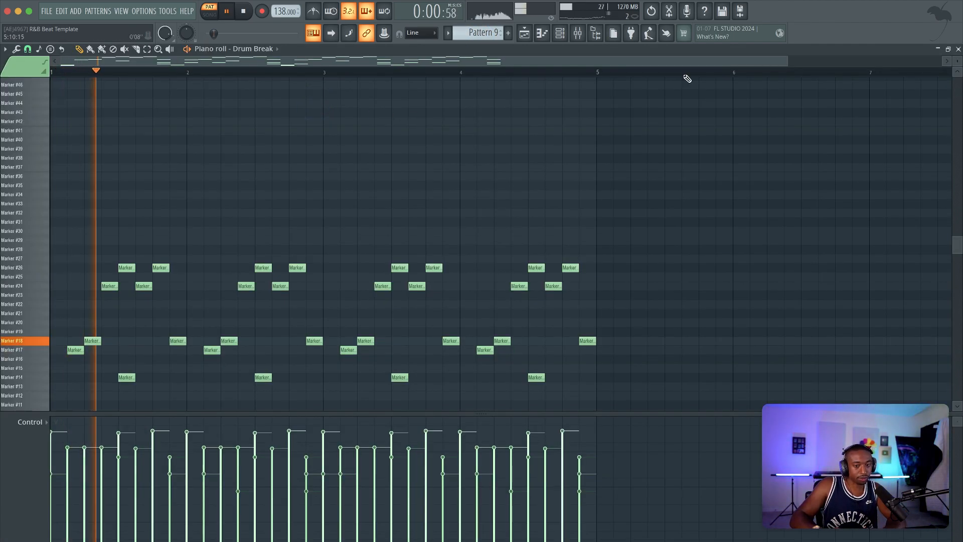
pyautogui.press('F6')
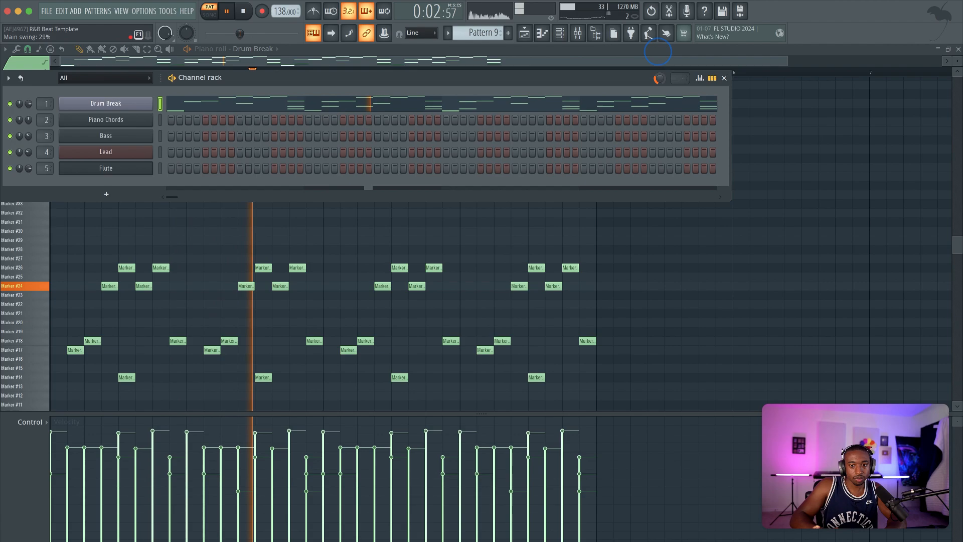
pyautogui.moveTo(660, 78); pyautogui.dragTo(638, 152)
pyautogui.press('super+s')
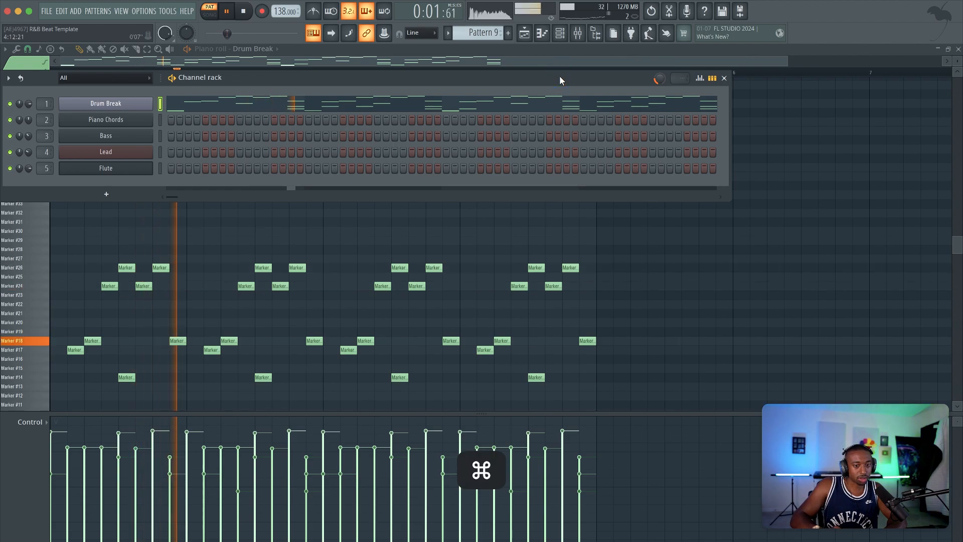
# - Stop playback, show the playlist in Song mode, and place Pattern 9 at bar 1 of the Drums track
pyautogui.click(522, 44)
pyautogui.press('space')
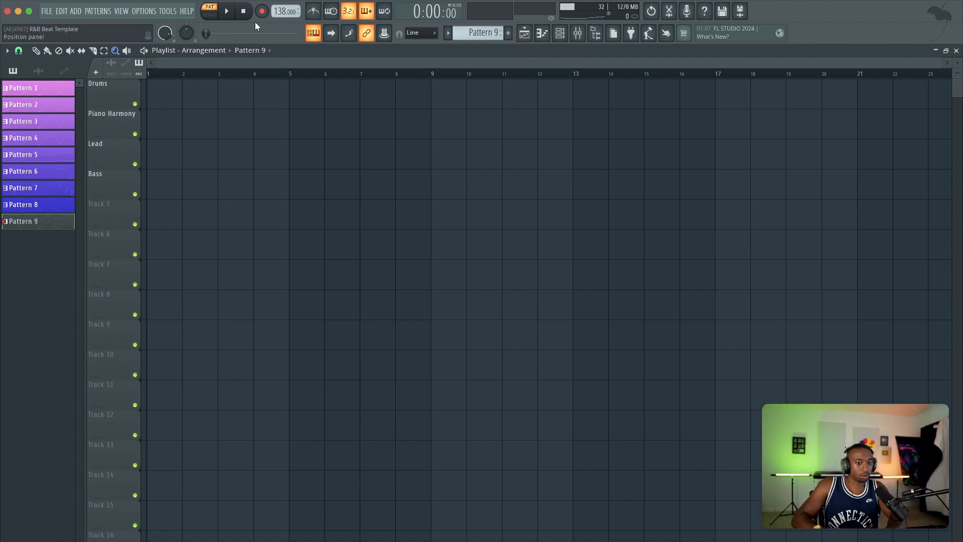
pyautogui.click(209, 15)
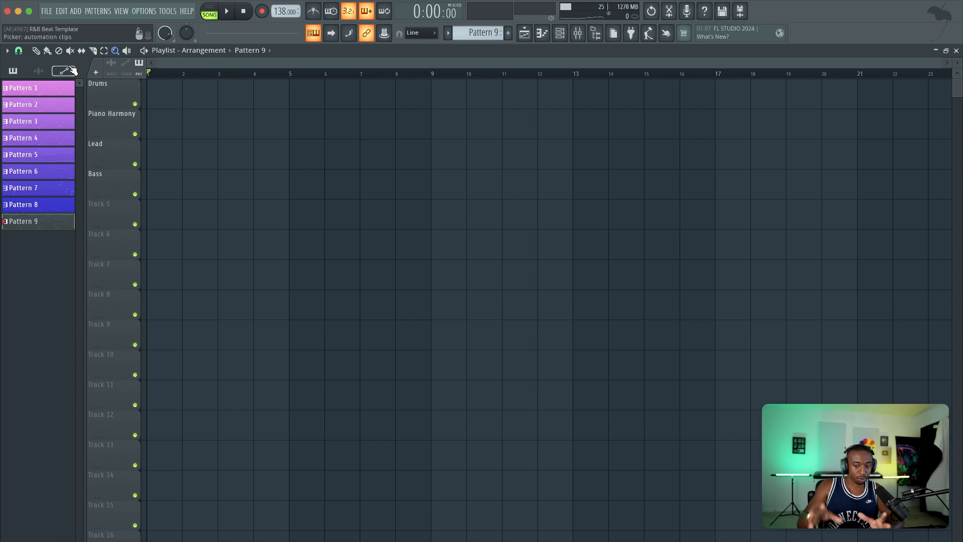
pyautogui.moveTo(35, 221); pyautogui.dragTo(154, 97)
pyautogui.click(253, 124)
pyautogui.rightClick(254, 128)
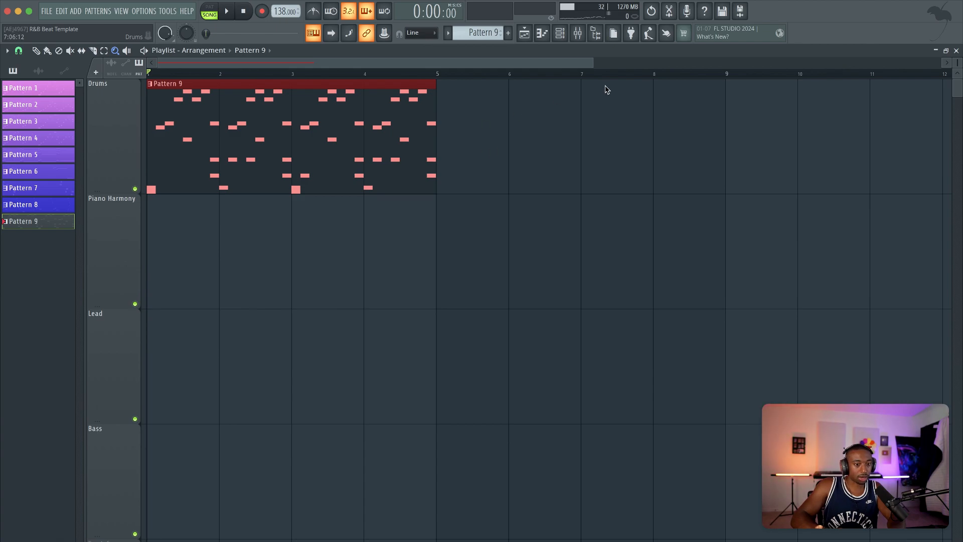
pyautogui.keyDown('alt'); pyautogui.click(958, 62); pyautogui.keyUp('alt')
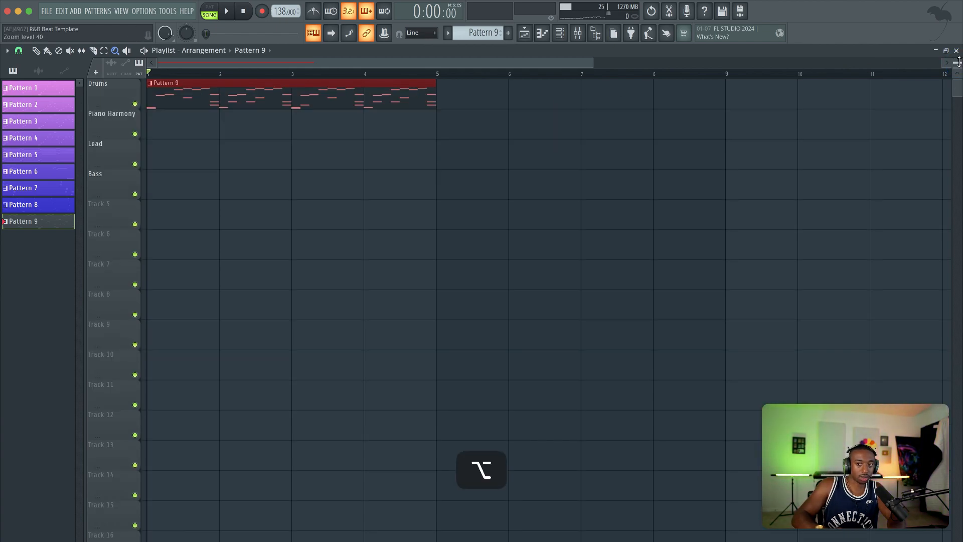
# - Play the song and duplicate the four-bar Pattern 9 clip three times along the Drums track to fill bars 1–16
pyautogui.click(486, 201)
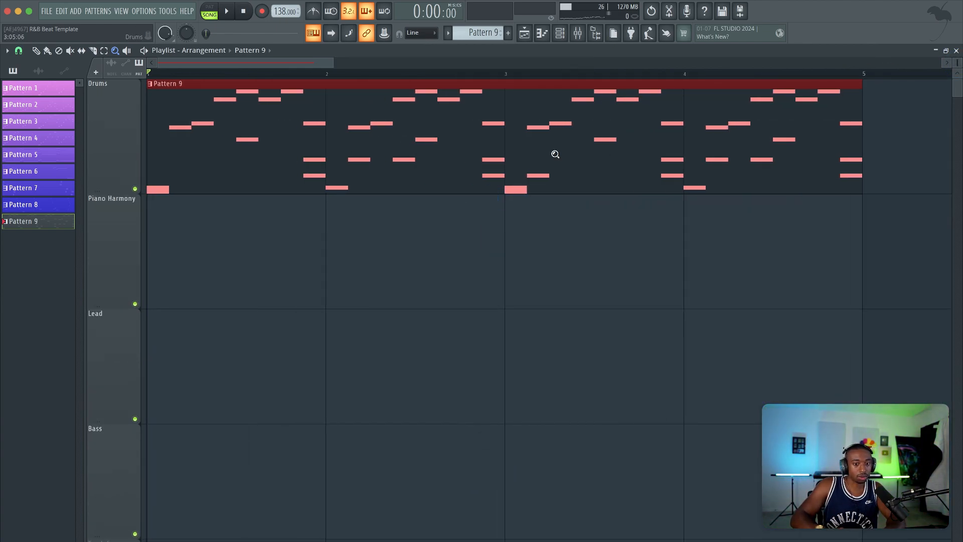
pyautogui.click(36, 51)
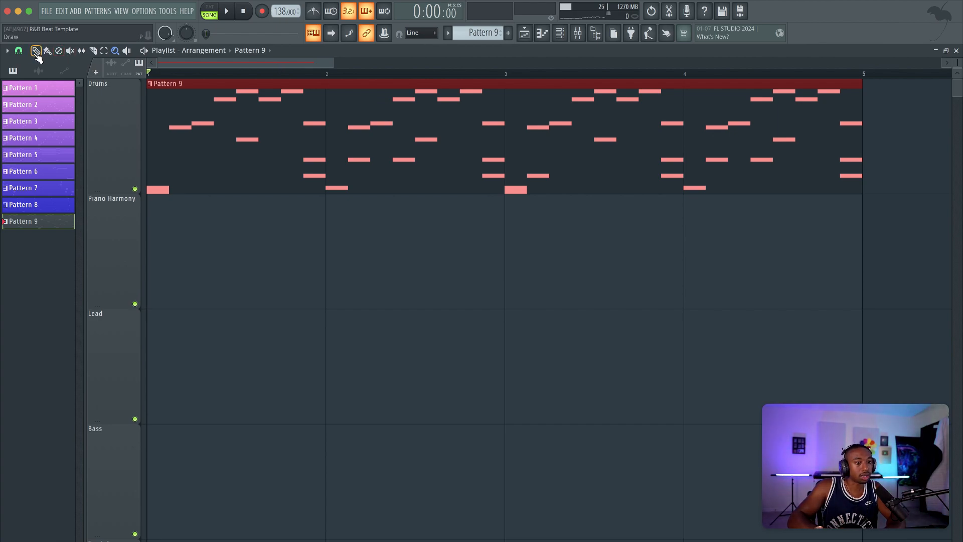
pyautogui.keyDown('alt'); pyautogui.click(958, 72); pyautogui.keyUp('alt')
pyautogui.press('space')
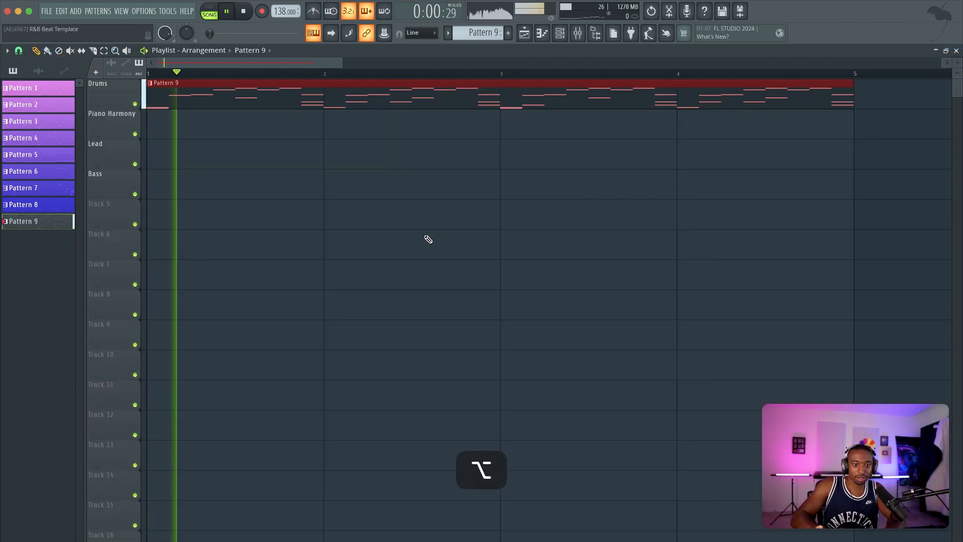
pyautogui.scroll(-5, 426, 236)
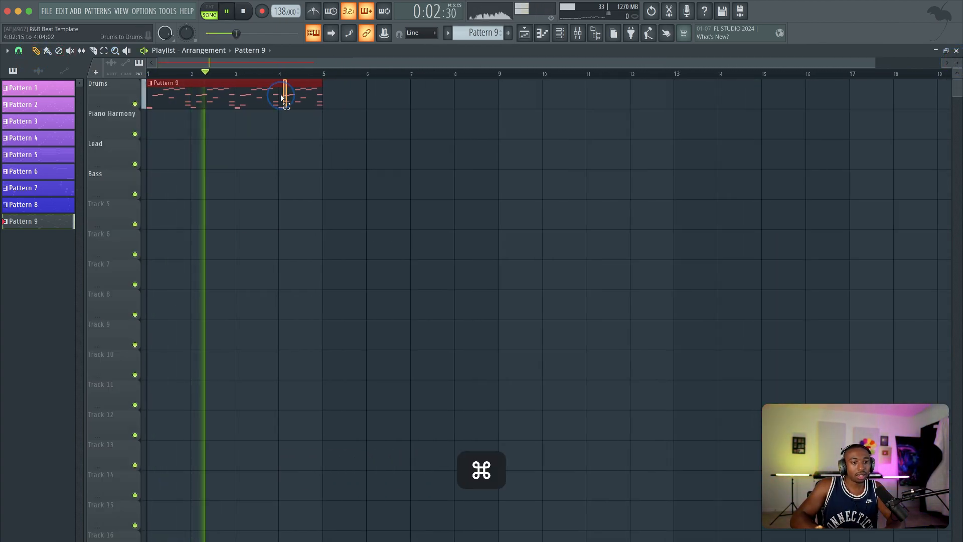
pyautogui.press('super+b')
pyautogui.scroll(-2, 306, 118)
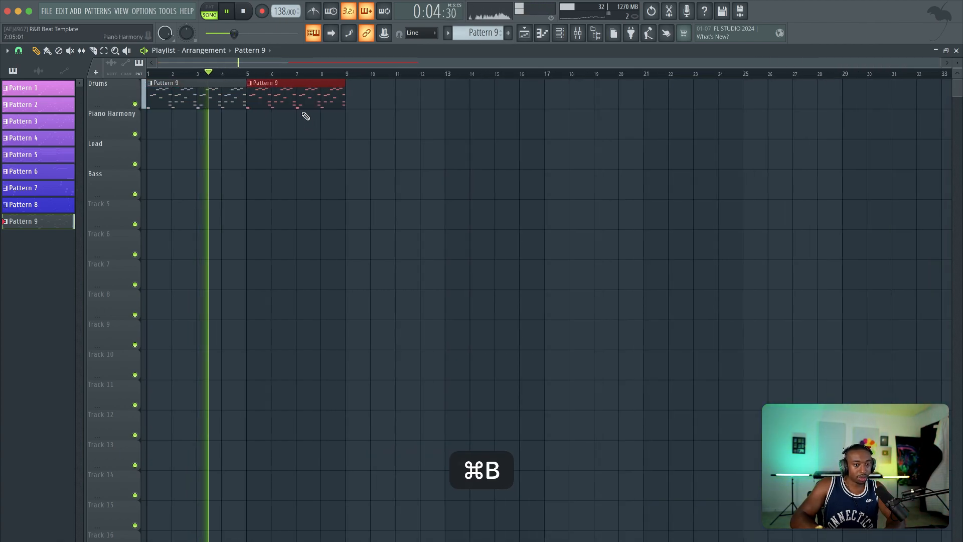
pyautogui.press('super+b')
pyautogui.press('super+b')
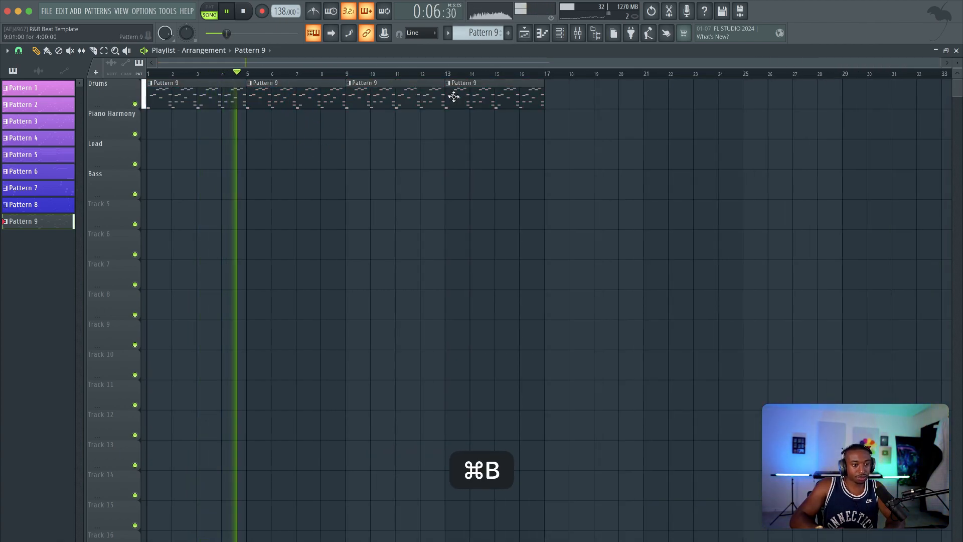
pyautogui.press('space')
# - Show the channel rack, add a new empty Pattern 10, and return to the playlist
pyautogui.click(560, 33)
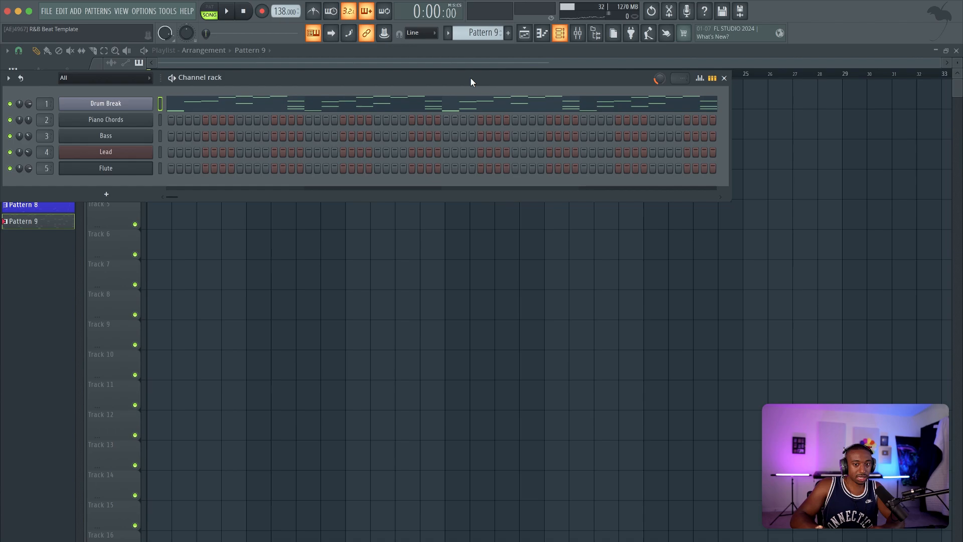
pyautogui.click(560, 33)
pyautogui.click(560, 33)
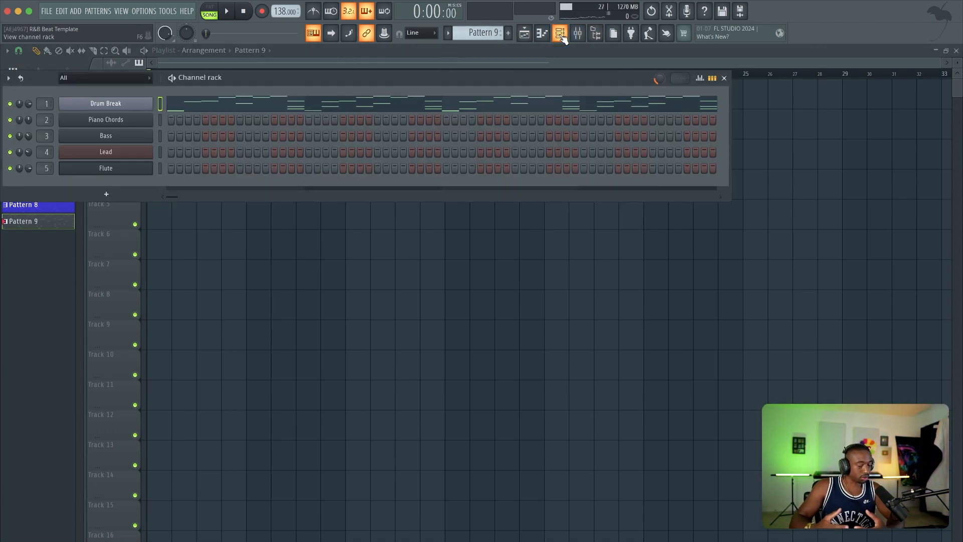
pyautogui.click(561, 35)
pyautogui.click(561, 35)
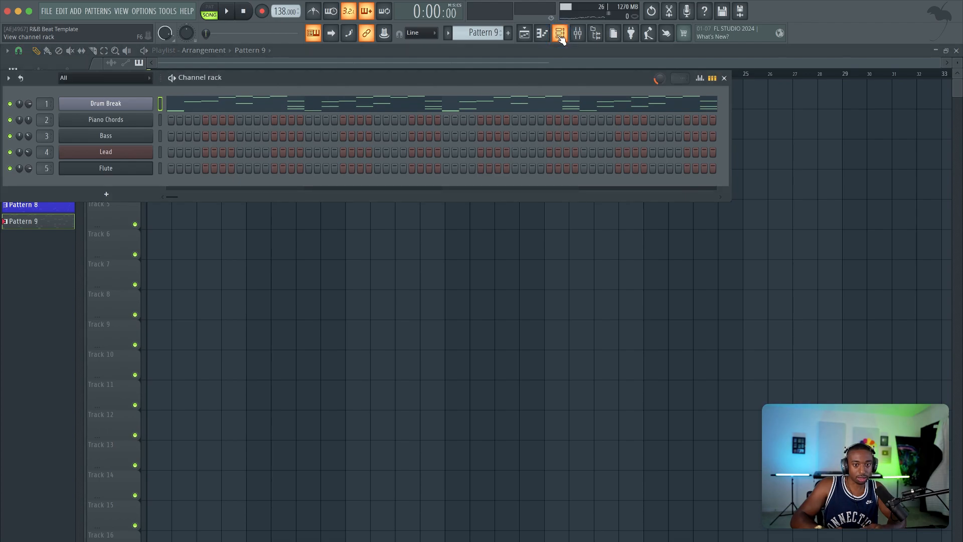
pyautogui.click(561, 36)
pyautogui.click(561, 35)
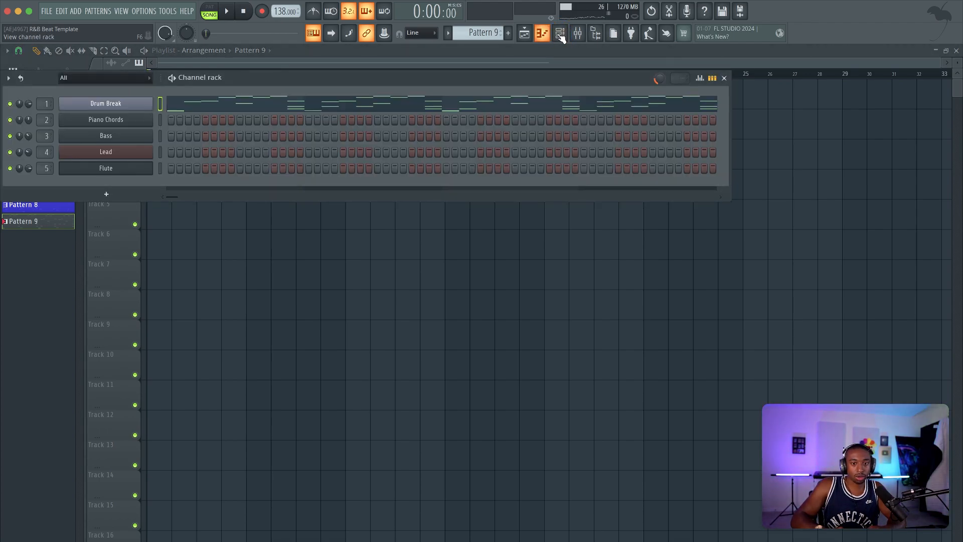
pyautogui.click(507, 33)
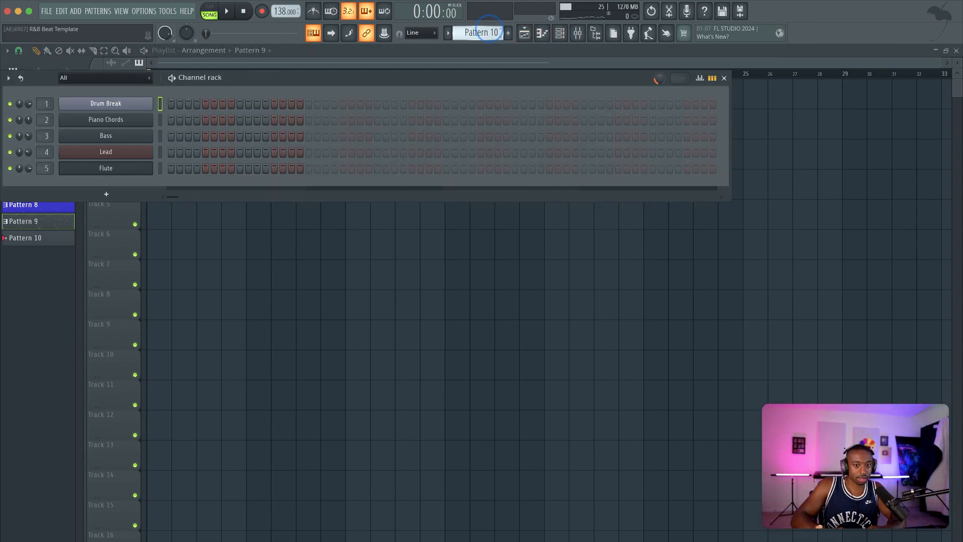
pyautogui.press('F6')
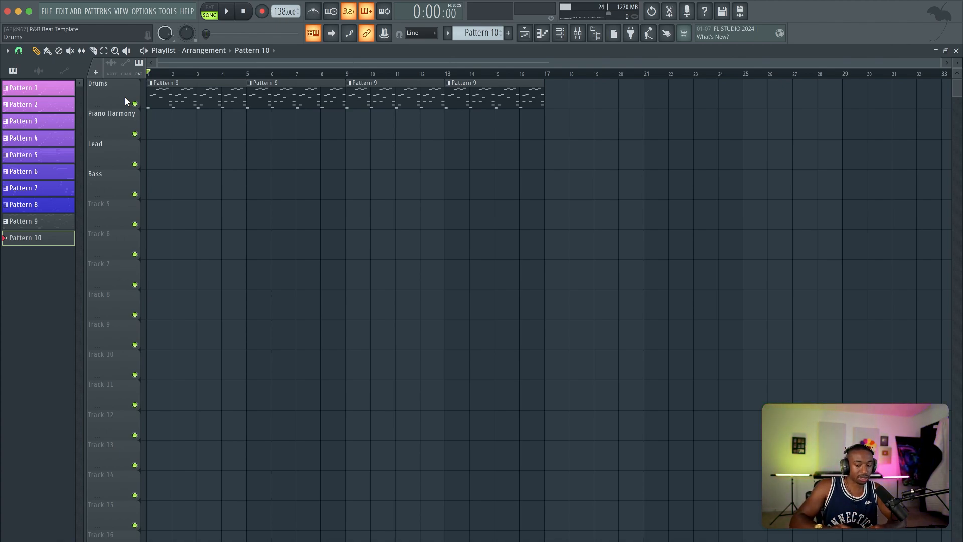
# - Place Pattern 10 at bar 1 of the Piano Harmony track as a four-bar clip, and save the project
pyautogui.rightClick(170, 166)
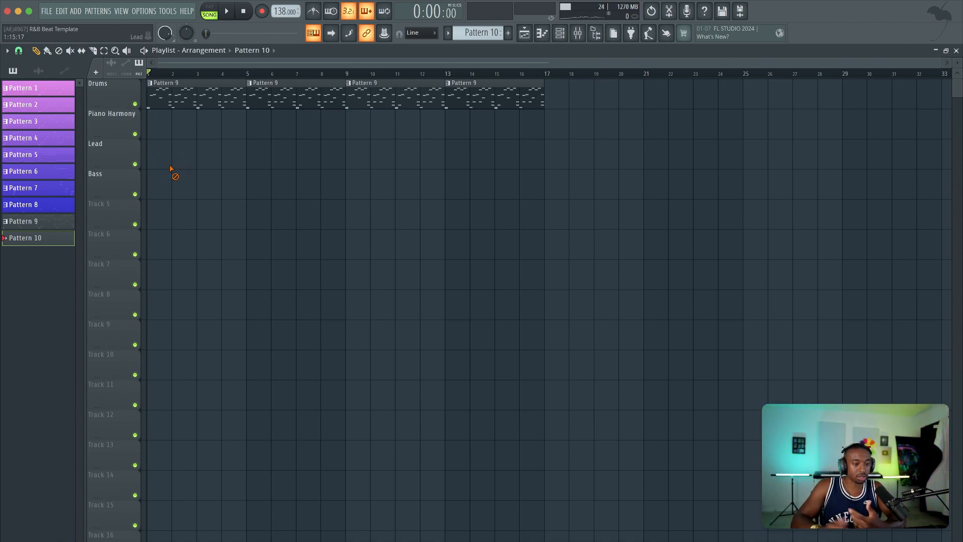
pyautogui.click(160, 124)
pyautogui.moveTo(189, 124); pyautogui.dragTo(232, 123)
pyautogui.rightClick(230, 172)
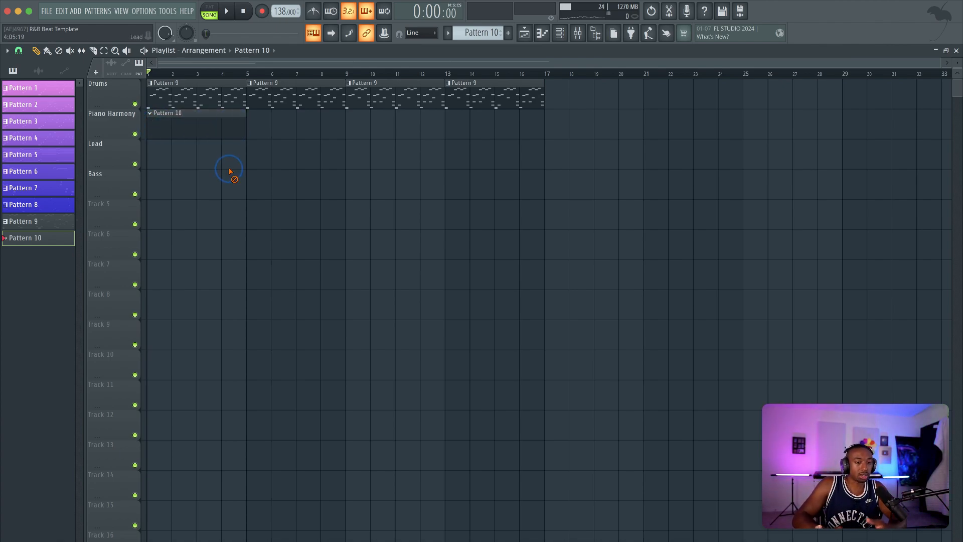
pyautogui.press('super+s')
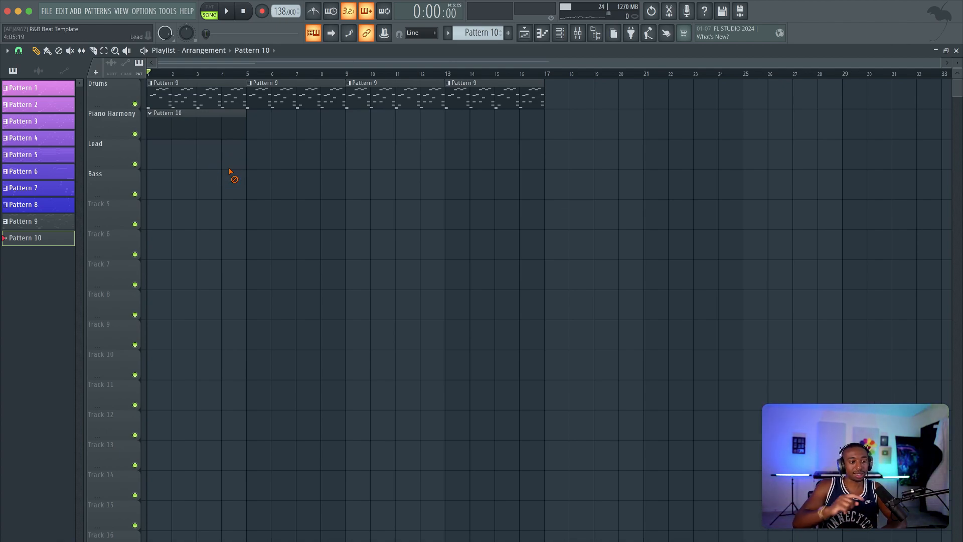
# - Open Pattern 10's channel rack and review the Piano Chords FLEX instrument's Essential Pianos presets
pyautogui.doubleClick(187, 119)
pyautogui.rightClick(216, 265)
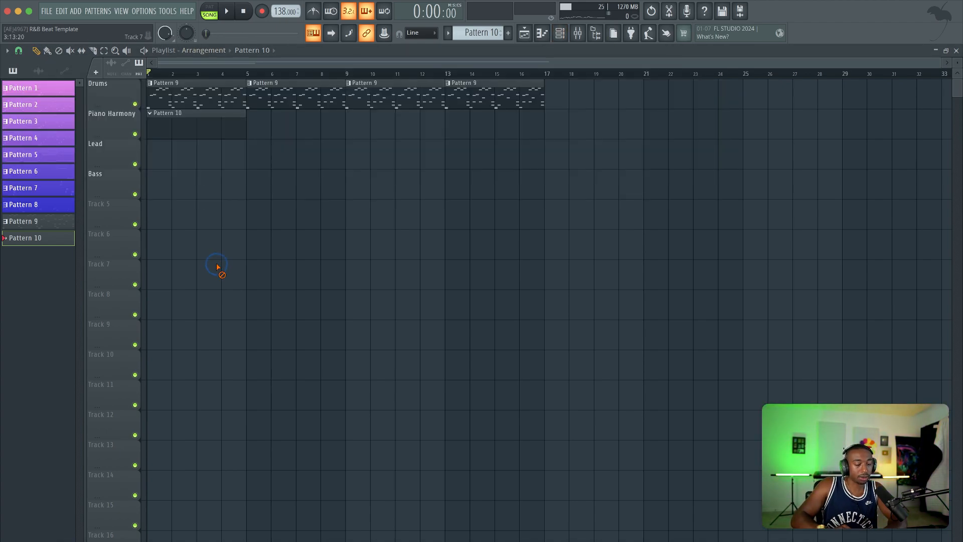
pyautogui.doubleClick(199, 129)
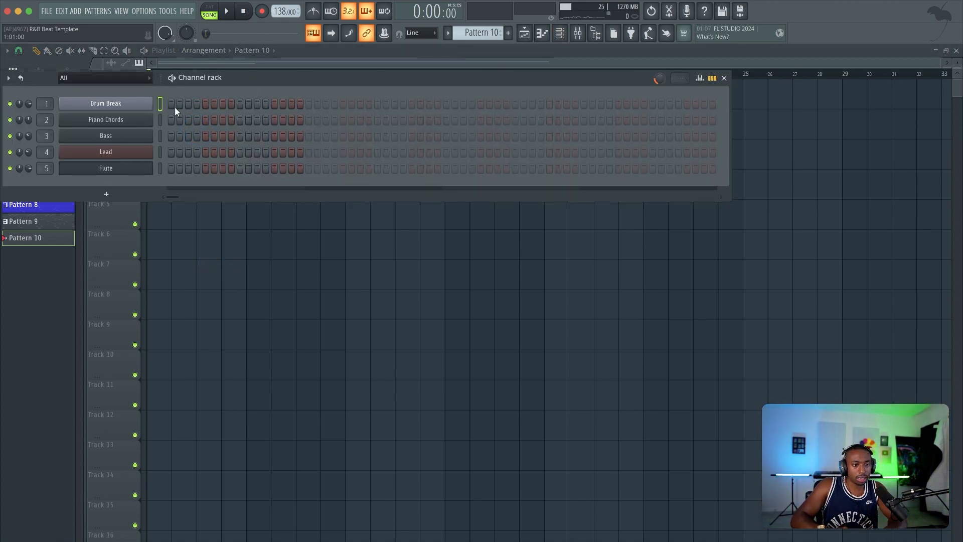
pyautogui.click(135, 122)
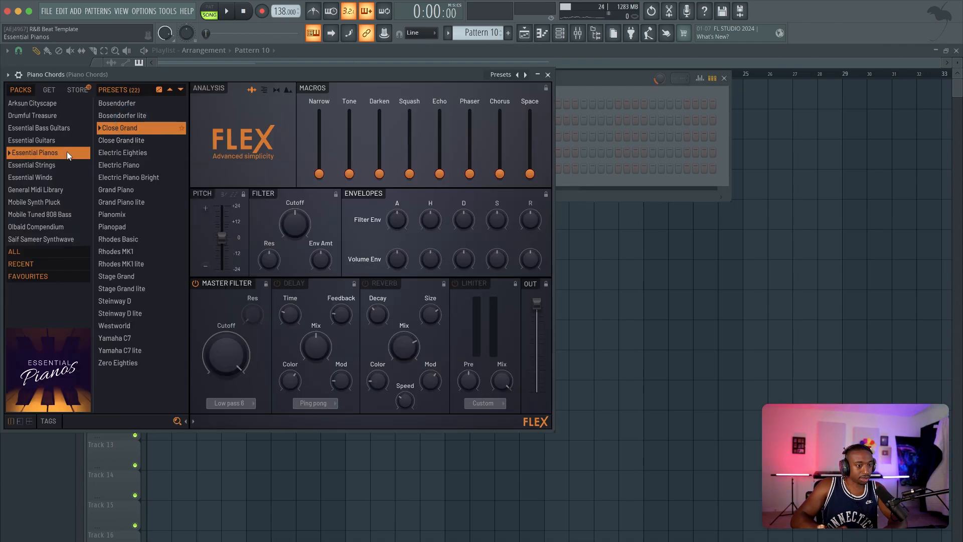
pyautogui.click(548, 75)
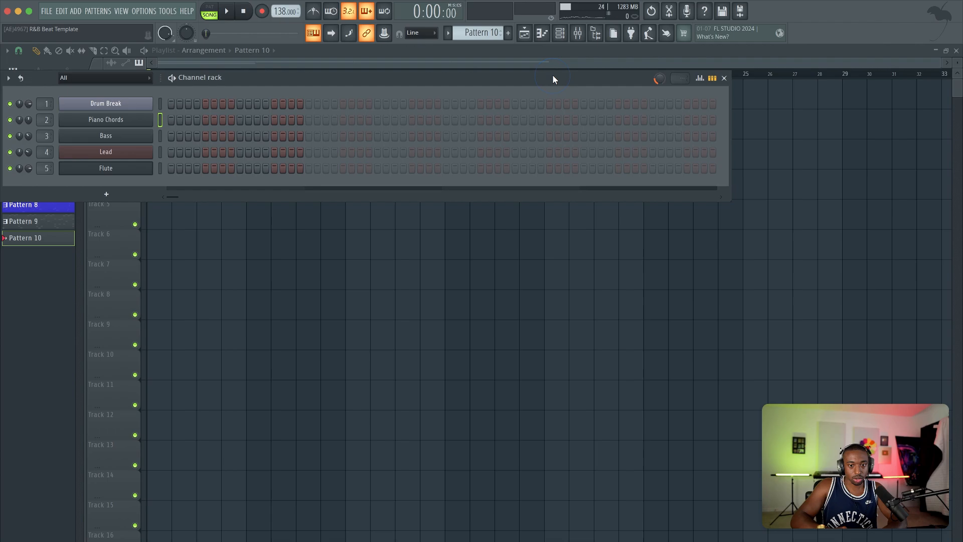
# - Bring up the empty piano roll of the Piano Chords channel and look over its note range
pyautogui.rightClick(145, 119)
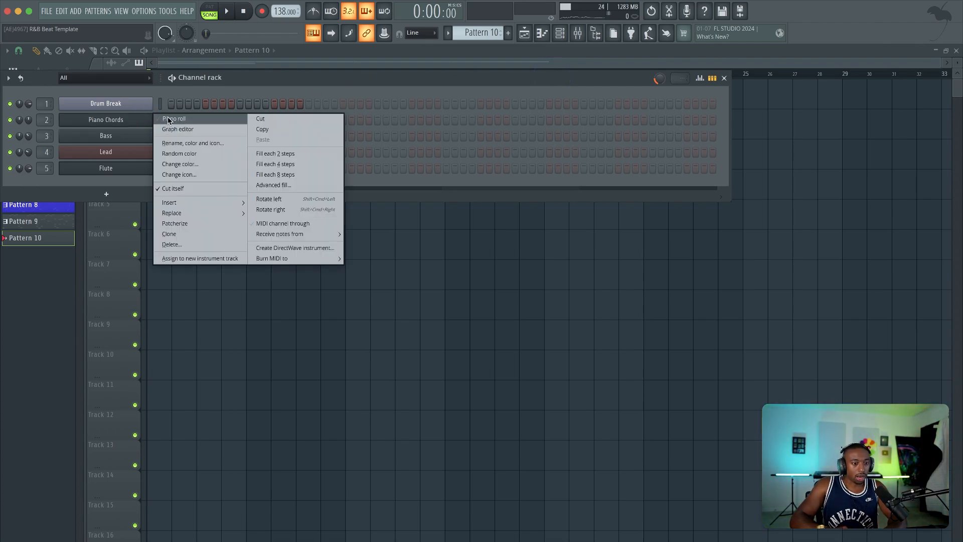
pyautogui.click(169, 119)
pyautogui.keyDown('super'); pyautogui.click(136, 76); pyautogui.keyUp('super')
pyautogui.scroll(-5, 125, 122)
pyautogui.scroll(5, 136, 126)
pyautogui.scroll(-8, 143, 127)
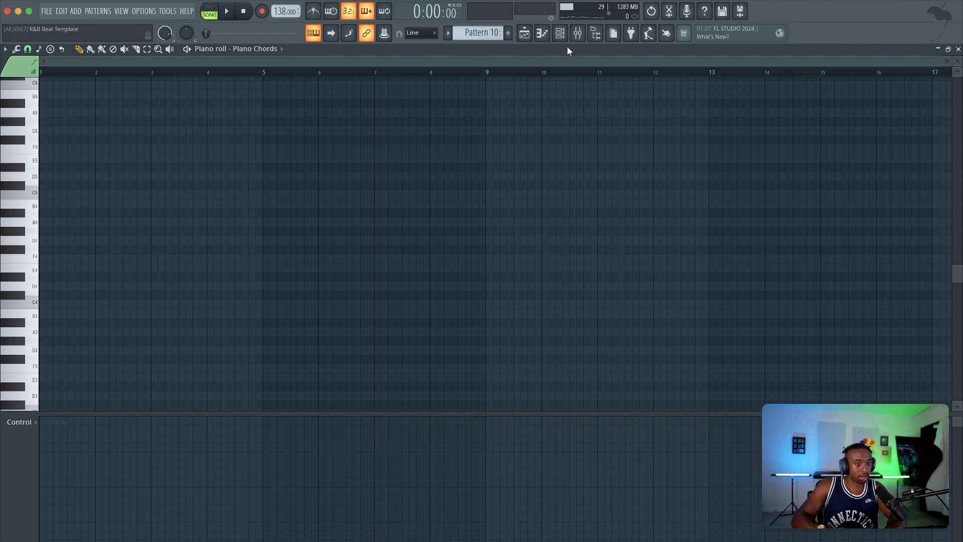
# - Return to the playlist and switch to Pattern mode and back to Song mode
pyautogui.click(525, 36)
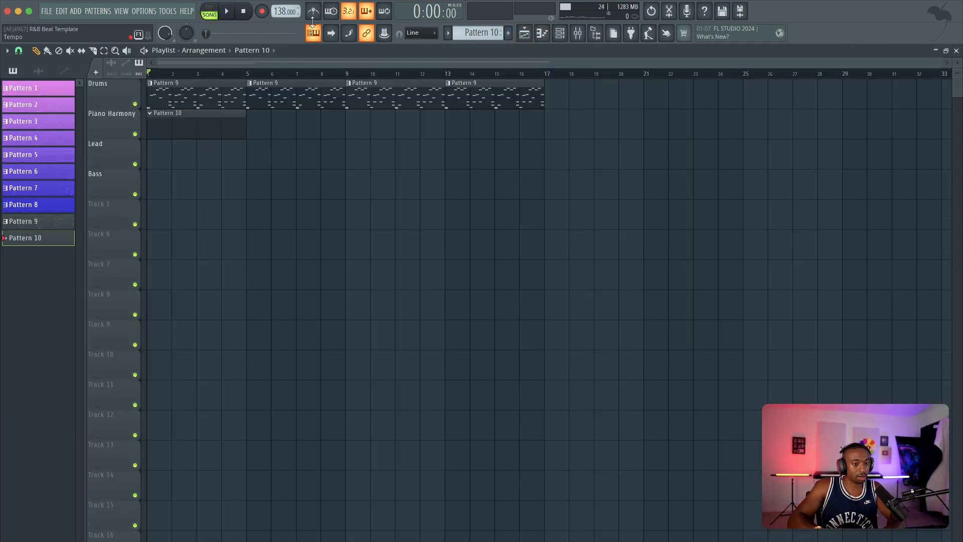
pyautogui.click(217, 13)
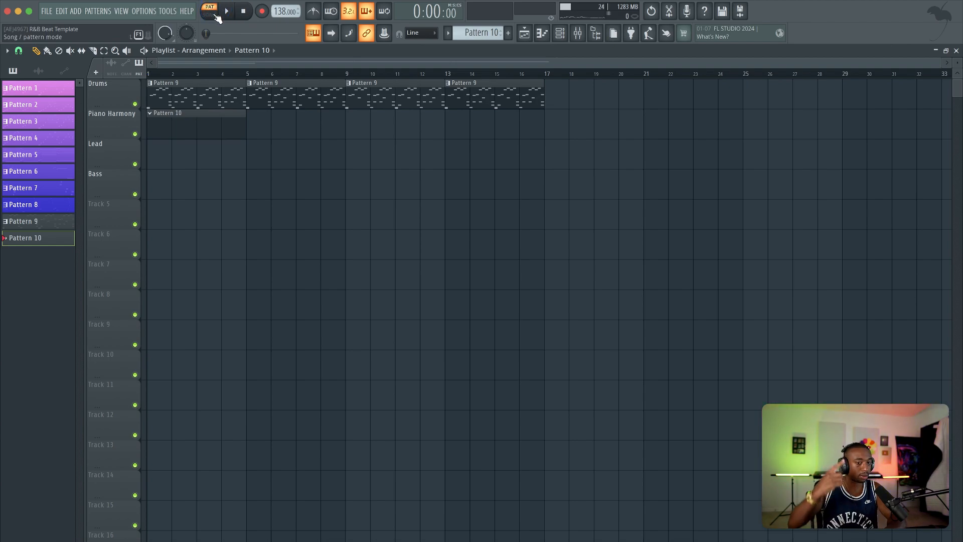
pyautogui.click(216, 15)
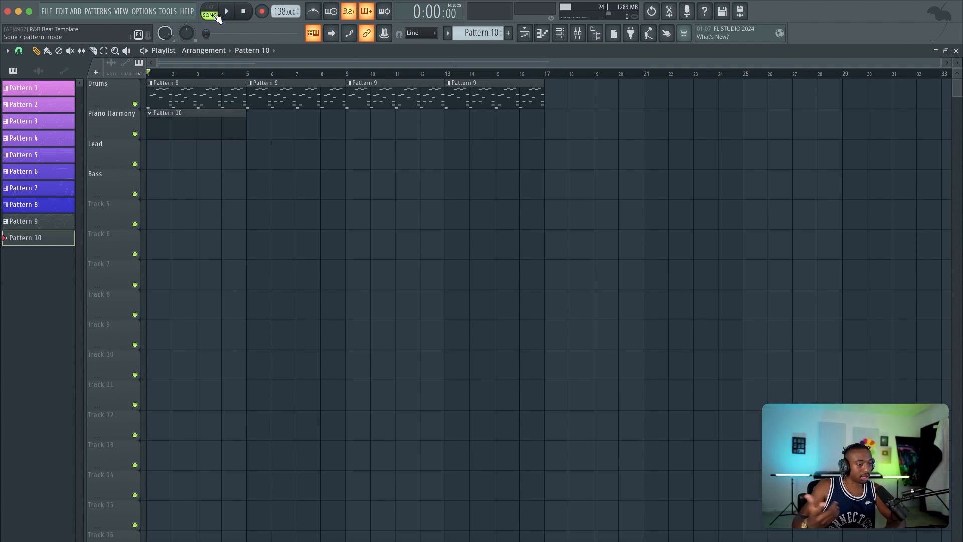
pyautogui.click(560, 33)
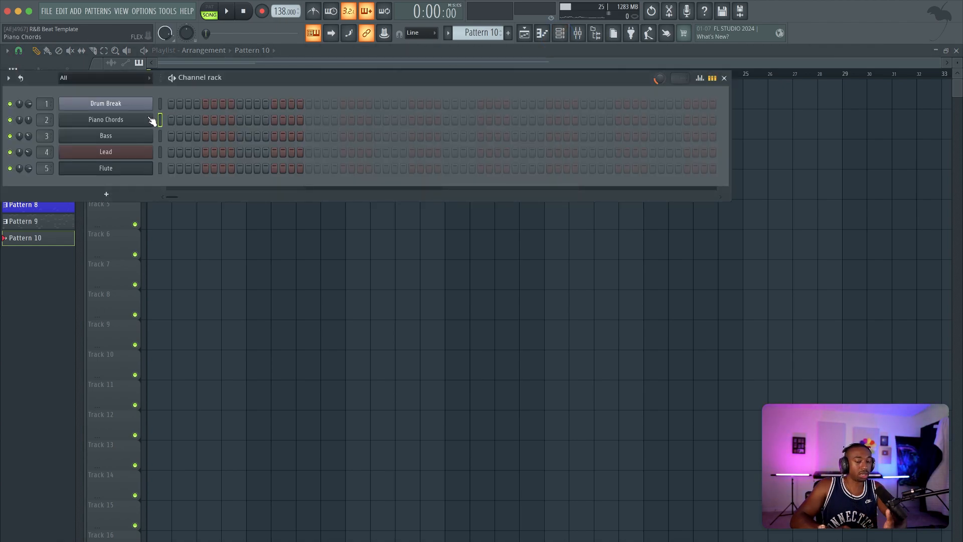
pyautogui.press('F6')
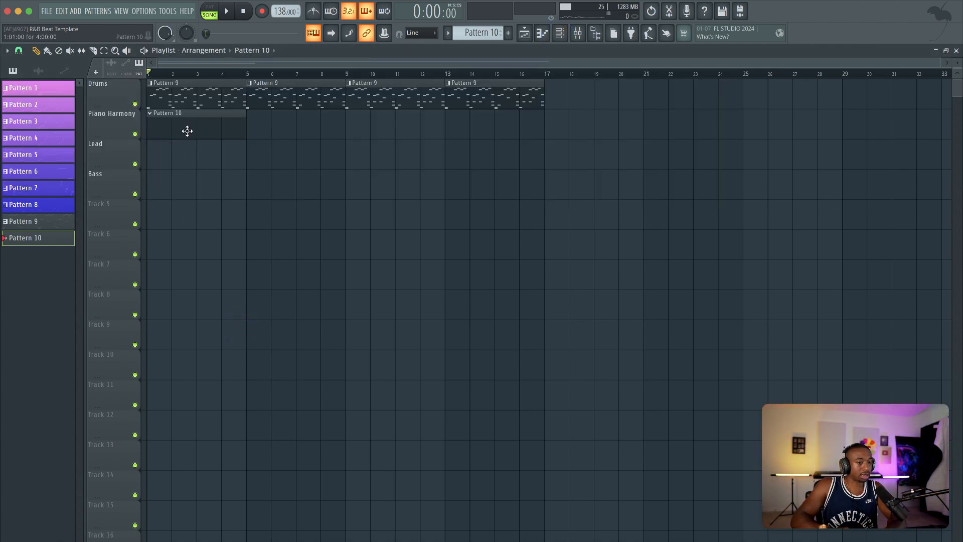
pyautogui.click(560, 33)
# - Duplicate the Pattern 10 clip three times along the Piano Harmony track to fill bars 1–16
pyautogui.rightClick(265, 237)
pyautogui.keyDown('super'); pyautogui.click(241, 127); pyautogui.keyUp('super')
pyautogui.press('super+b')
pyautogui.press('super+b')
pyautogui.press('super+b')
# - Open Pattern 10's Piano Chords channel in the piano roll for editing
pyautogui.click(568, 32)
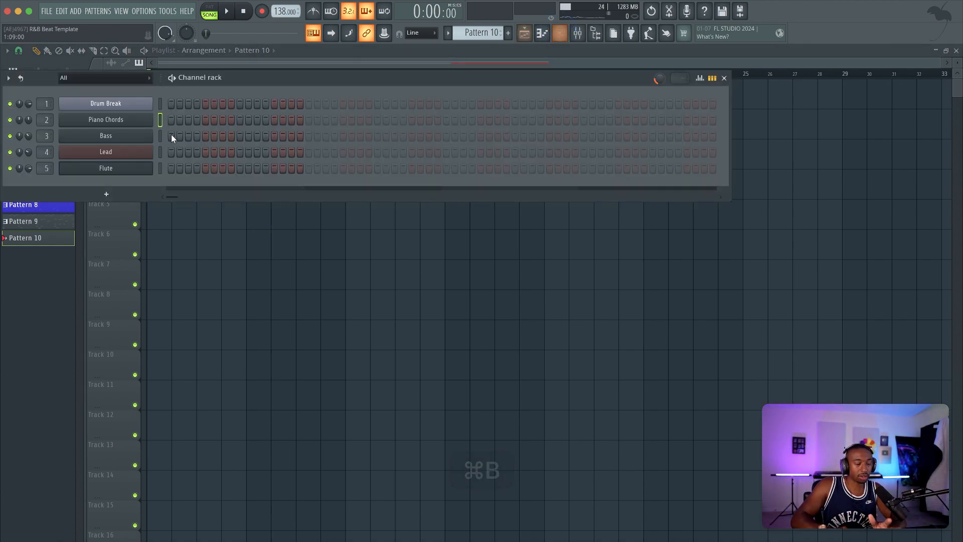
pyautogui.click(260, 260)
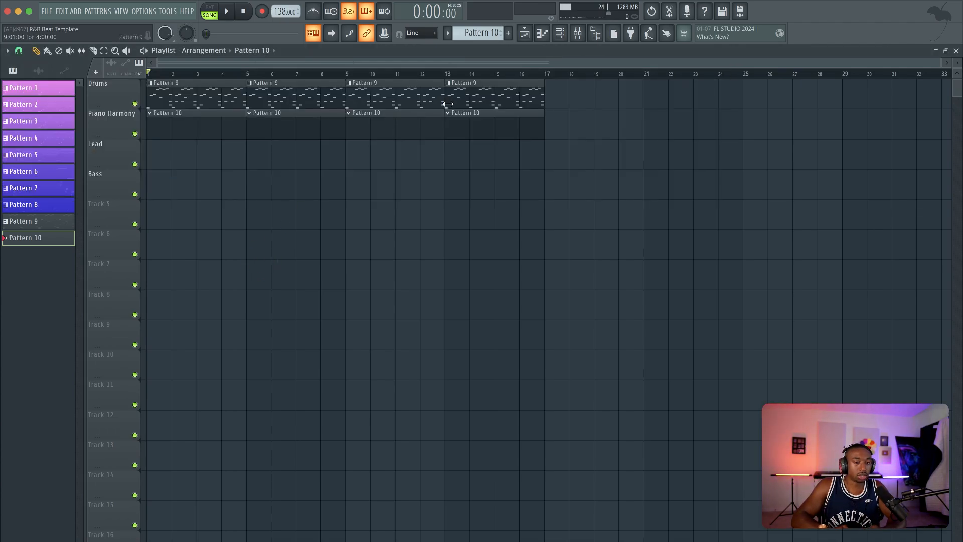
pyautogui.middleClick(466, 124)
pyautogui.rightClick(140, 119)
pyautogui.click(171, 120)
pyautogui.rightClick(146, 120)
pyautogui.click(169, 120)
pyautogui.click(38, 221)
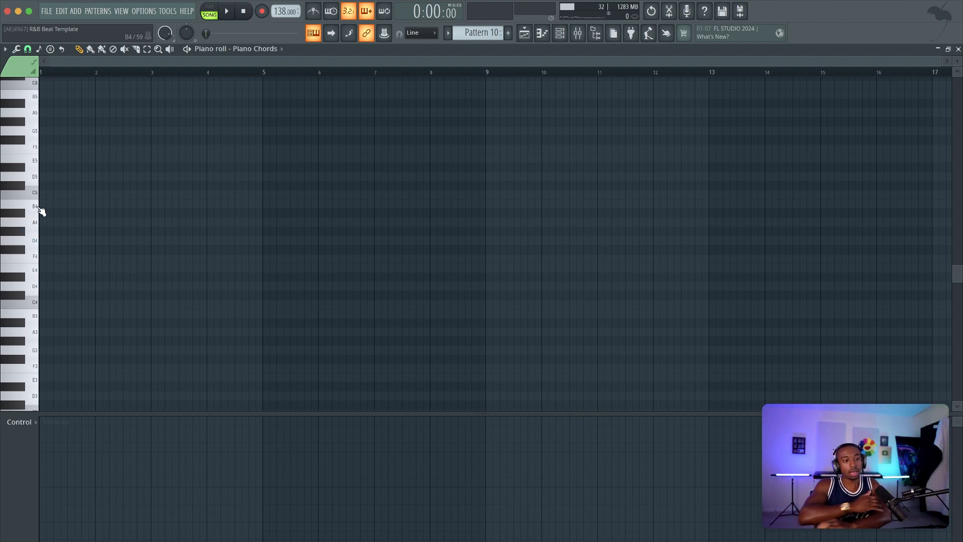
# - Stamp a Minor 9th chord rooted on D4 at the start of bar 1, about three quarters of a bar long
pyautogui.click(51, 49)
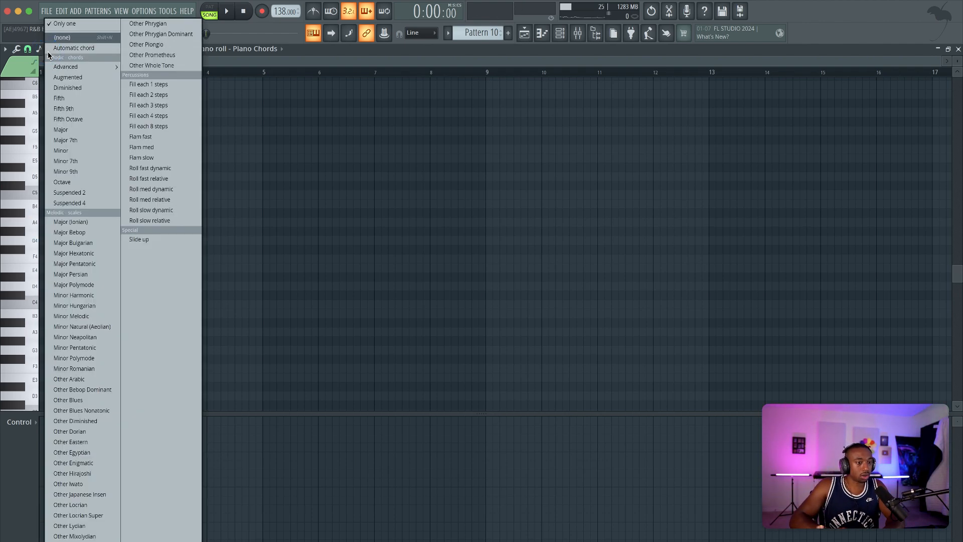
pyautogui.click(83, 67)
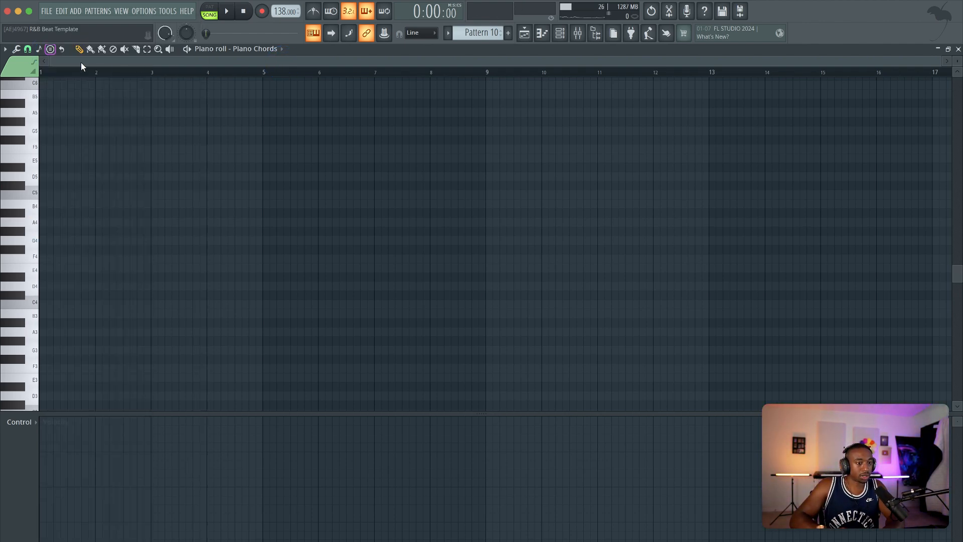
pyautogui.click(51, 49)
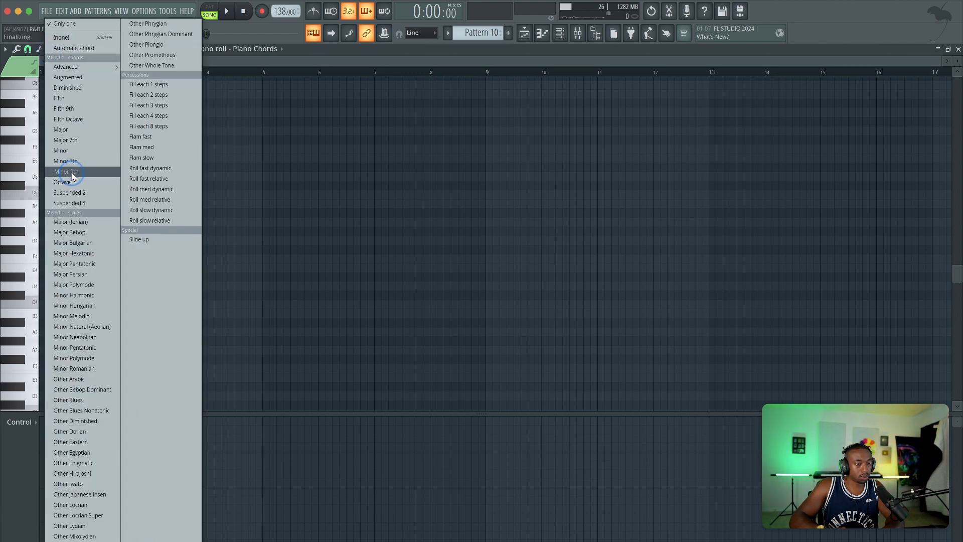
pyautogui.click(71, 173)
pyautogui.moveTo(53, 285); pyautogui.dragTo(80, 282)
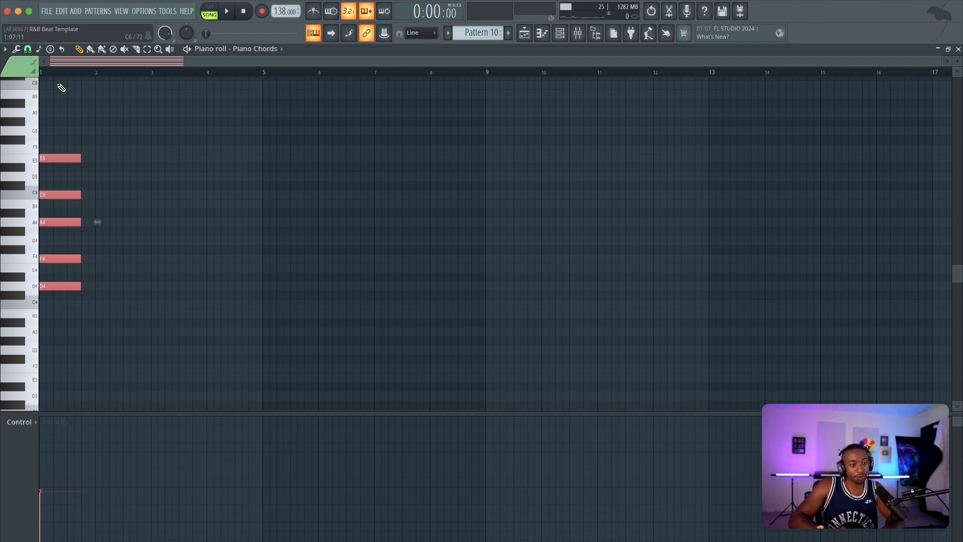
# - Shorten the D minor 9th chord to about six steps and raise the velocity of its notes
pyautogui.click(28, 48)
pyautogui.click(47, 195)
pyautogui.scroll(5, 58, 220)
pyautogui.scroll(4, 90, 251)
pyautogui.scroll(-4, 145, 311)
pyautogui.moveTo(136, 340); pyautogui.dragTo(87, 340)
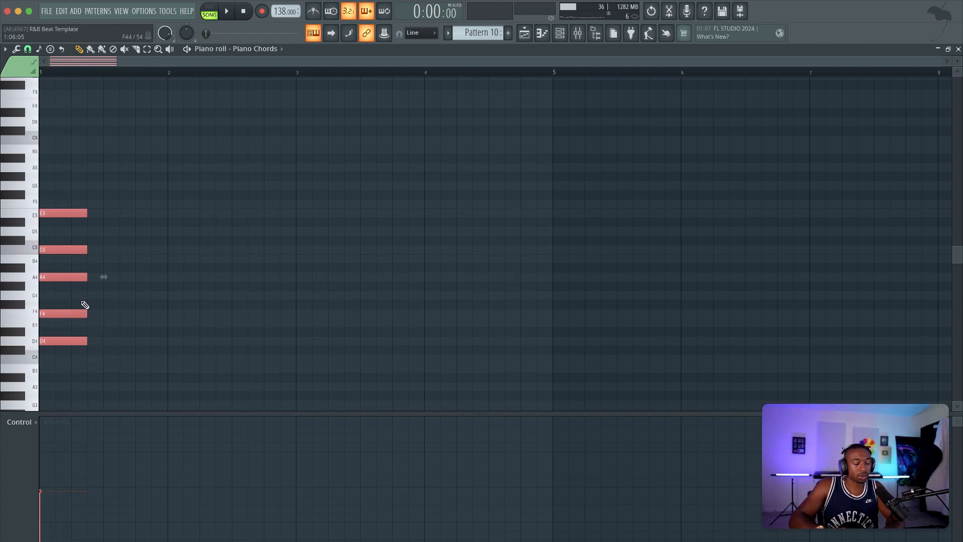
pyautogui.scroll(-3, 81, 301)
pyautogui.keyDown('alt'); pyautogui.click(39, 460); pyautogui.keyUp('alt')
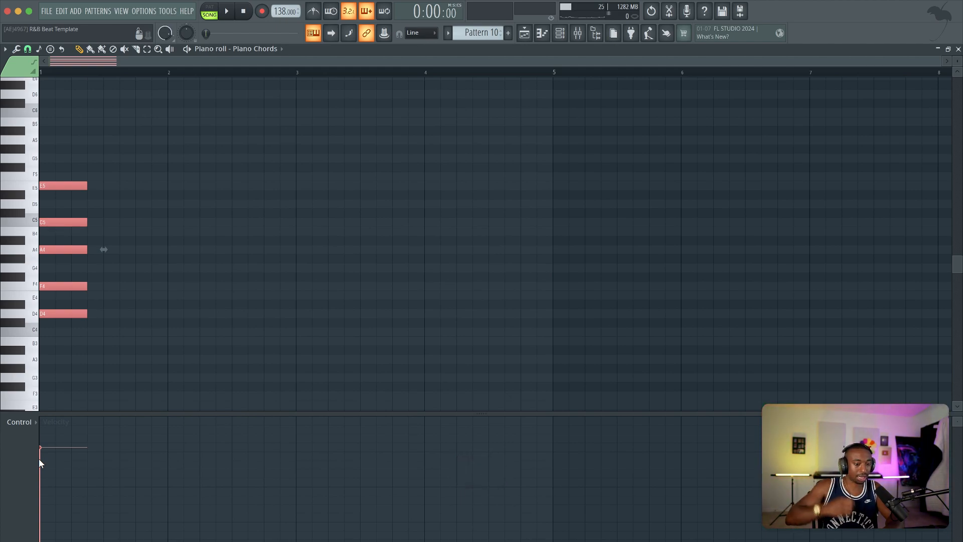
# - Stamp a 9 chord rooted on G4 directly after the D minor 9th chord
pyautogui.keyDown('super'); pyautogui.click(122, 110); pyautogui.keyUp('super')
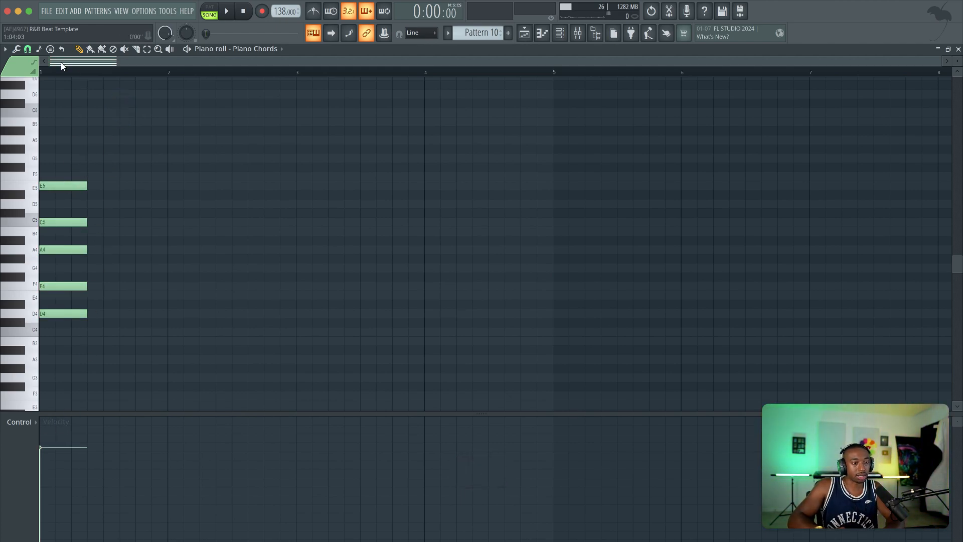
pyautogui.click(50, 49)
pyautogui.moveTo(76, 67)
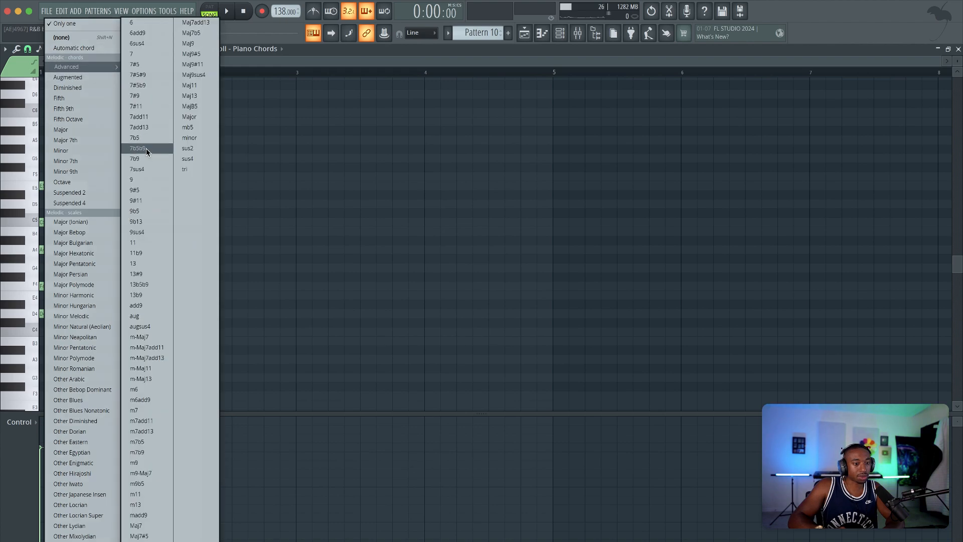
pyautogui.click(143, 179)
pyautogui.click(94, 266)
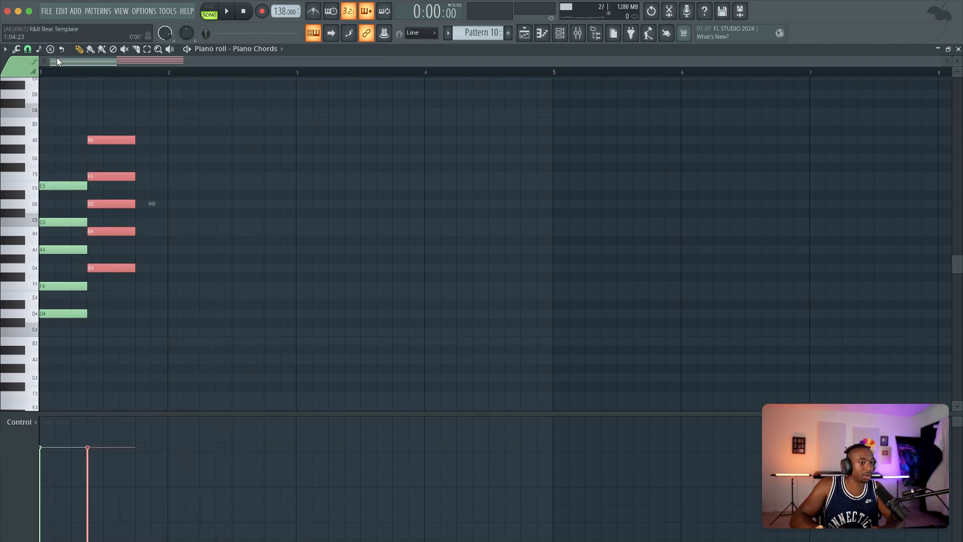
pyautogui.keyDown('super'); pyautogui.click(66, 250); pyautogui.keyUp('super')
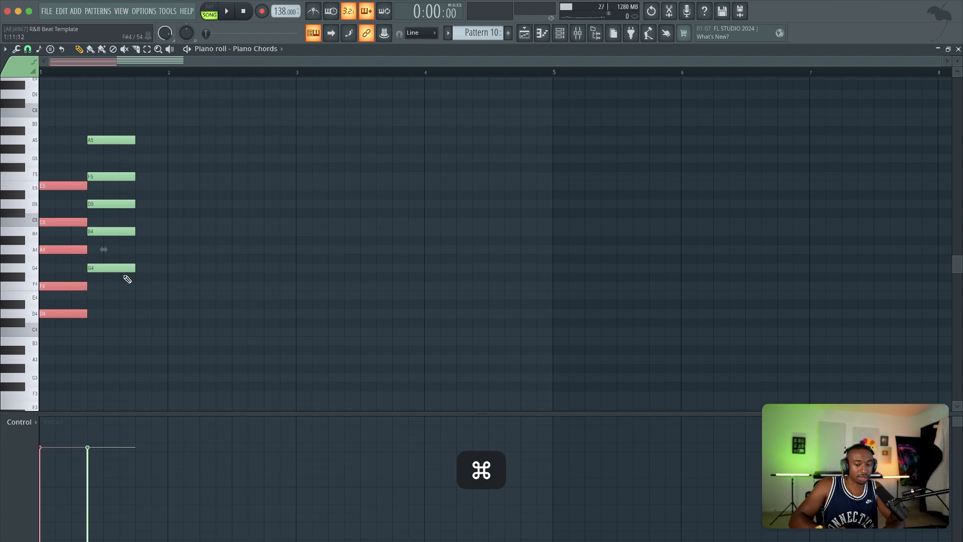
pyautogui.keyDown('super'); pyautogui.click(114, 268); pyautogui.keyUp('super')
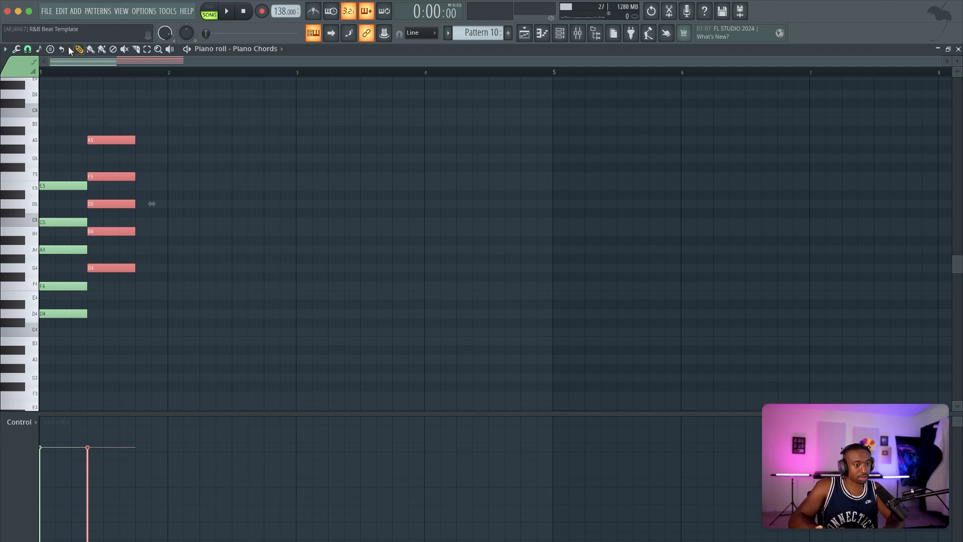
# - Stamp a Maj9 chord rooted on C4 after the G chord, extend it to the start of bar 3, and save the project
pyautogui.click(50, 49)
pyautogui.moveTo(69, 69)
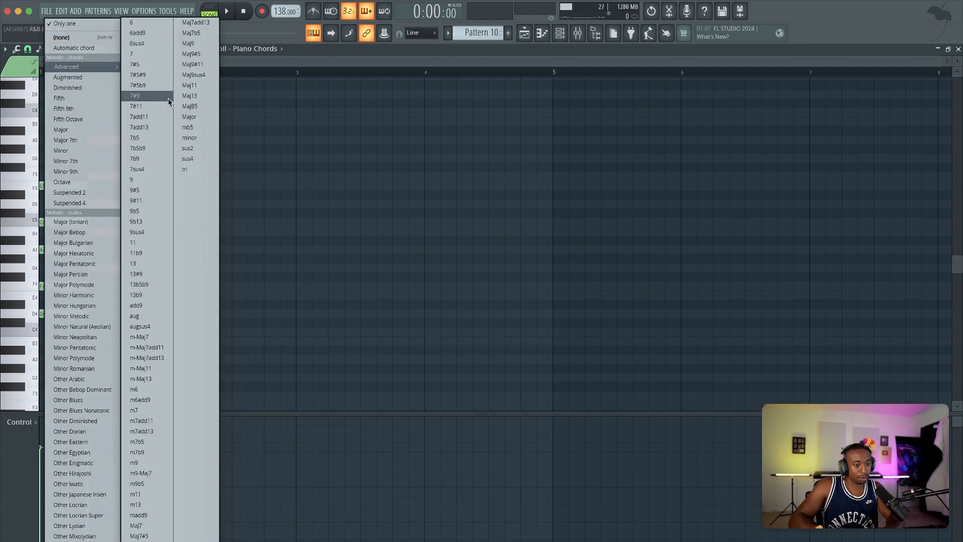
pyautogui.click(193, 47)
pyautogui.click(136, 337)
pyautogui.moveTo(136, 337); pyautogui.dragTo(296, 333)
pyautogui.press('super+s')
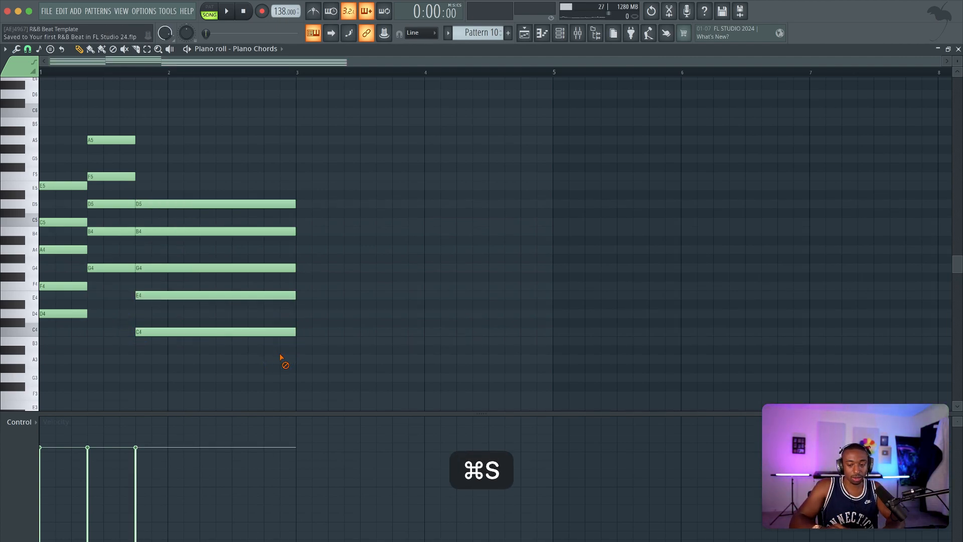
# - Play back the three-chord progression and ungroup the notes of all three chords
pyautogui.press('space')
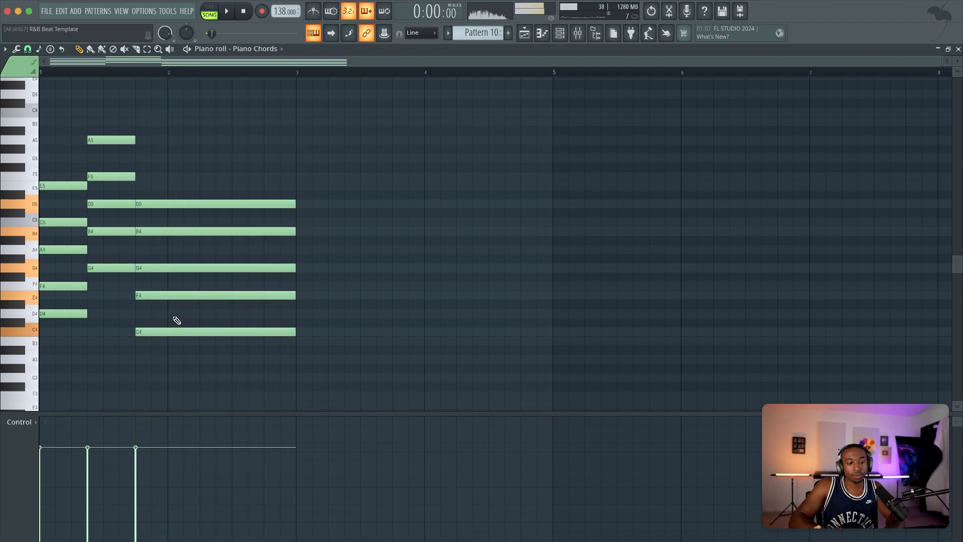
pyautogui.press('space')
pyautogui.moveTo(108, 176); pyautogui.dragTo(107, 246)
pyautogui.moveTo(280, 333); pyautogui.dragTo(71, 158)
pyautogui.hotkey('alt', 'g')
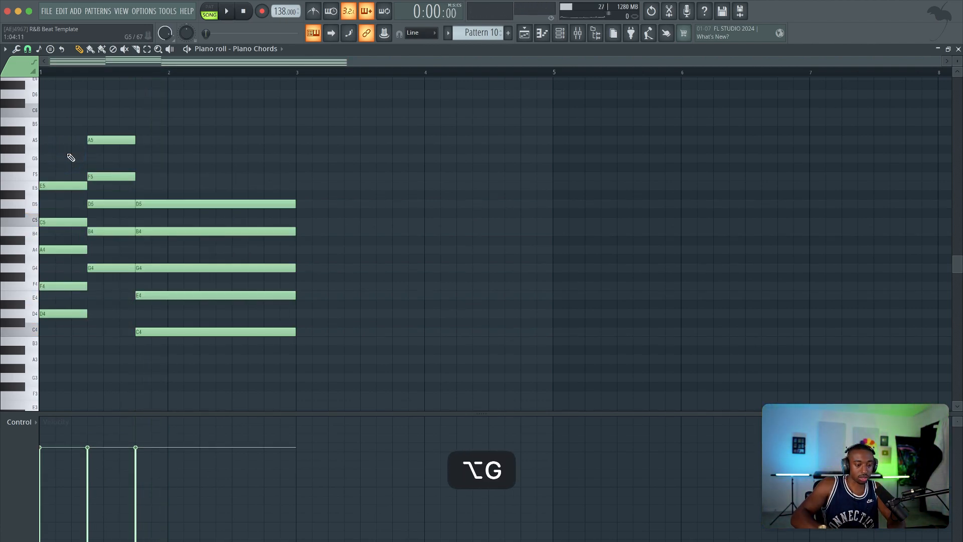
# - Raise the second chord's D5 and A5 notes by one semitone and play back the progression
pyautogui.keyDown('shift'); pyautogui.keyDown('super'); pyautogui.click(120, 141); pyautogui.keyUp('super'); pyautogui.keyUp('shift')
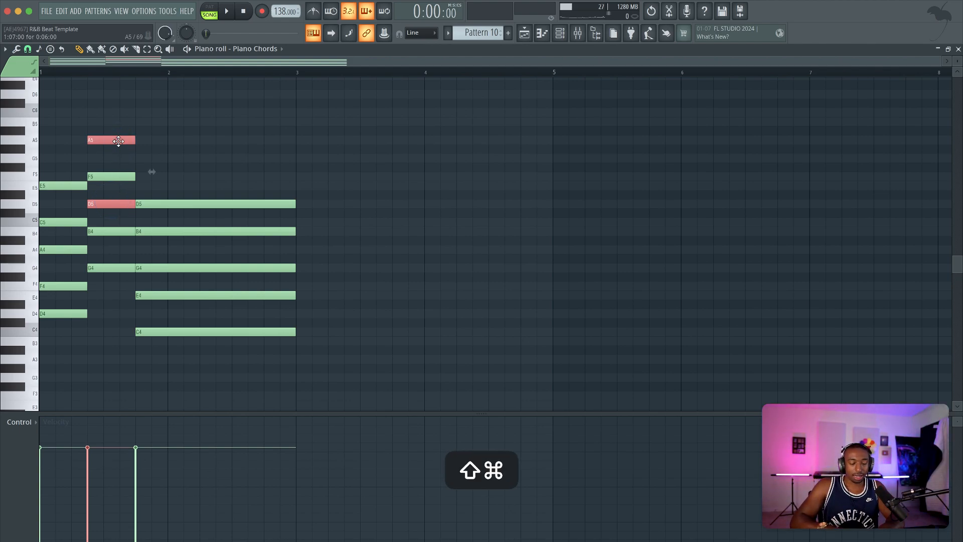
pyautogui.hotkey('shift', 'Up')
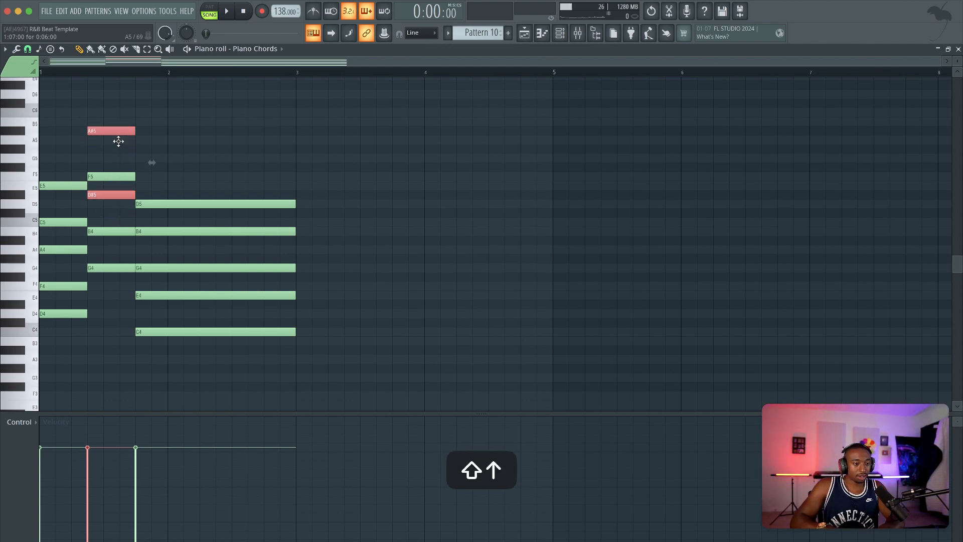
pyautogui.rightClick(304, 94)
pyautogui.press('space')
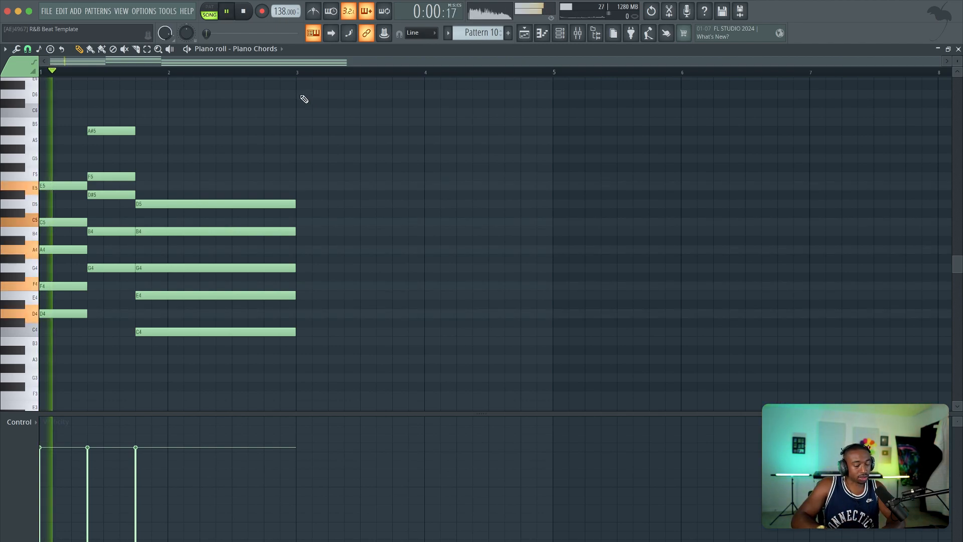
pyautogui.press('space')
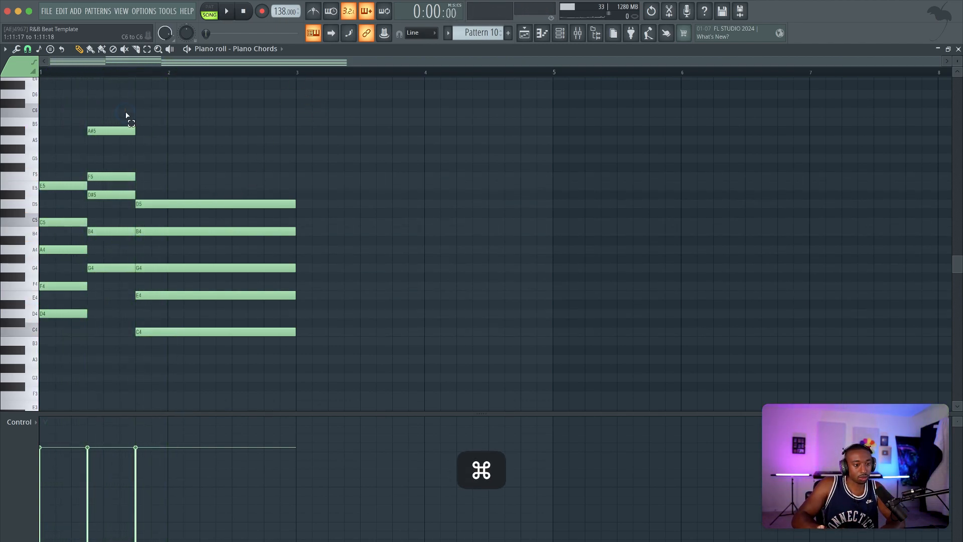
# - Transpose the whole second chord down six semitones to a C#4 root and play back the progression
pyautogui.moveTo(126, 115); pyautogui.dragTo(110, 296)
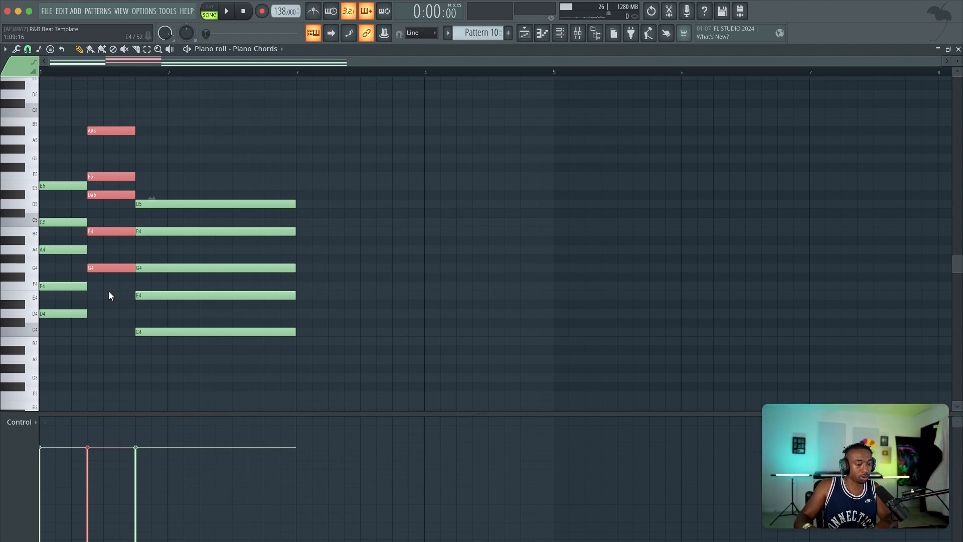
pyautogui.hotkey('shift', 'Down')
pyautogui.hotkey('shift', 'Down')
pyautogui.hotkey('shift', 'Down')
pyautogui.hotkey('shift', 'Down')
pyautogui.hotkey('shift', 'Down')
pyautogui.hotkey('shift', 'Down')
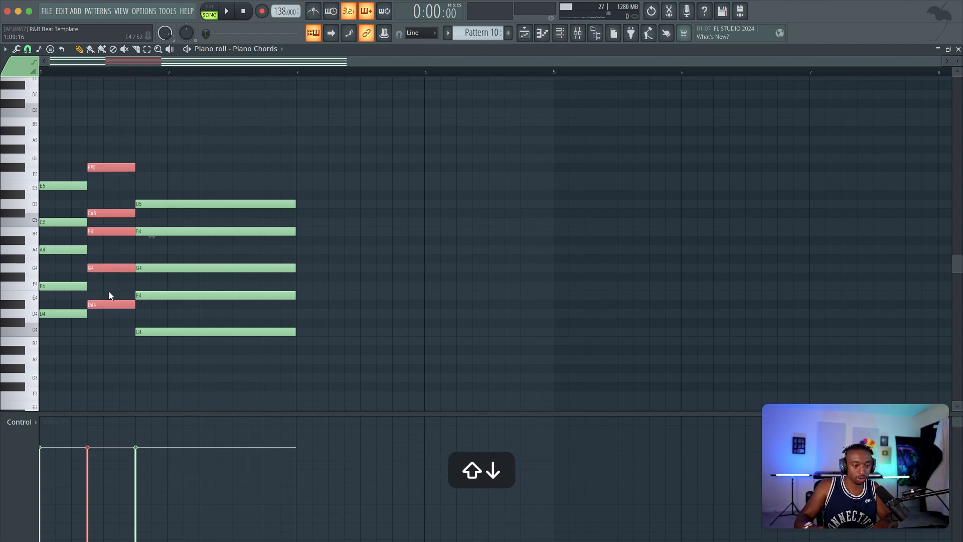
pyautogui.press('space')
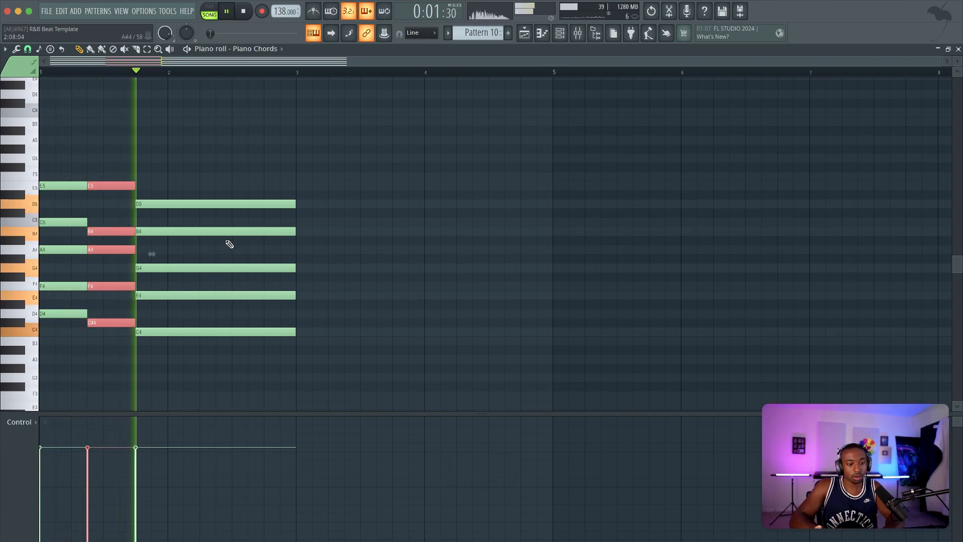
pyautogui.press('space')
# - Duplicate the three-chord progression and place the copy at the start of bar 5
pyautogui.press('super+a')
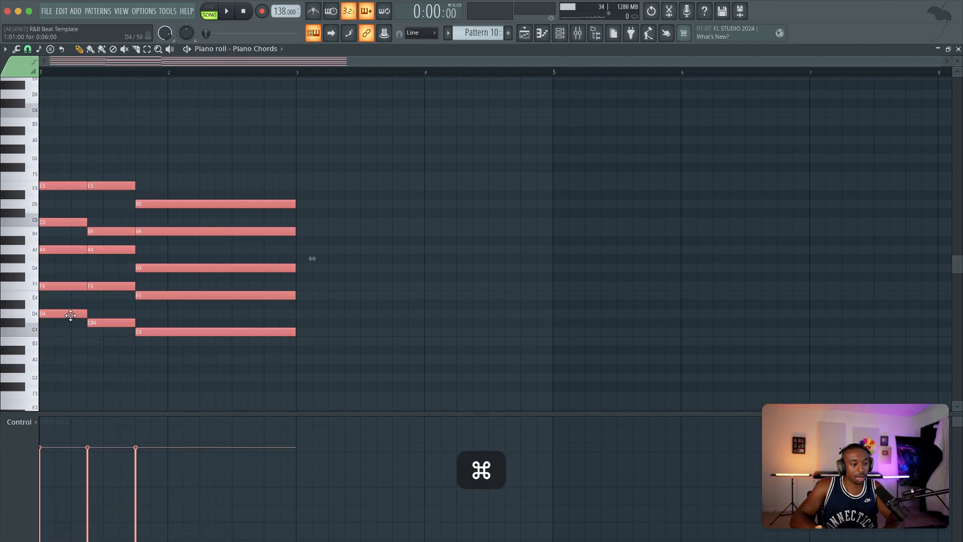
pyautogui.moveTo(56, 315); pyautogui.dragTo(311, 326)
pyautogui.click(309, 349)
pyautogui.press('space')
pyautogui.scroll(-3, 312, 348)
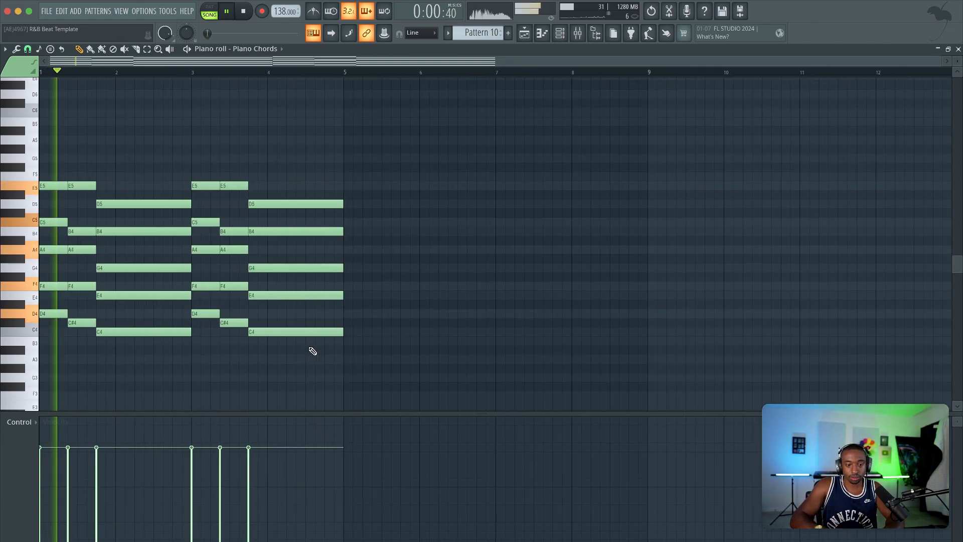
pyautogui.moveTo(266, 362); pyautogui.dragTo(308, 186)
pyautogui.press('space')
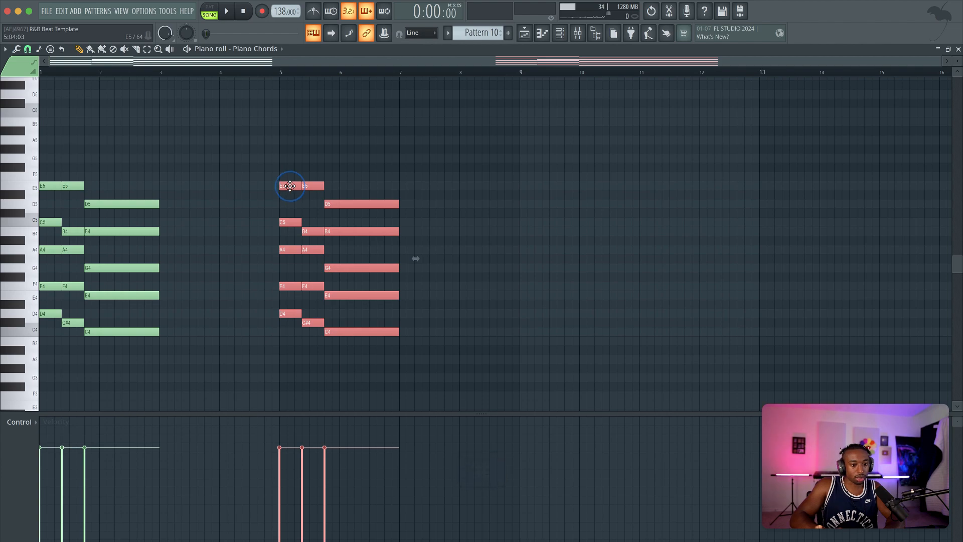
pyautogui.press('space')
# - Extend the first C Maj9 chord to the start of bar 5 and the second to the start of bar 9, and save the project
pyautogui.moveTo(157, 172); pyautogui.dragTo(272, 355)
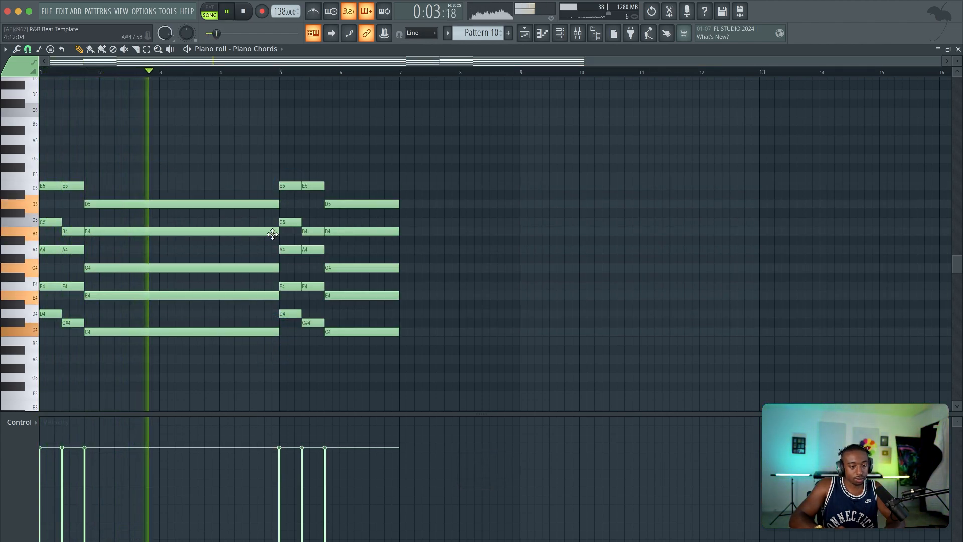
pyautogui.moveTo(385, 179); pyautogui.dragTo(521, 329)
pyautogui.press('space')
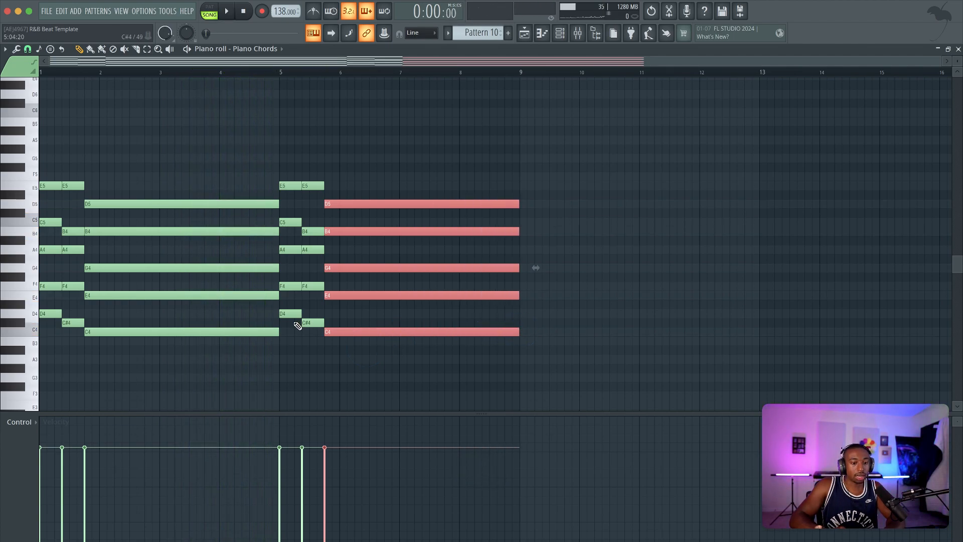
pyautogui.moveTo(309, 338); pyautogui.dragTo(333, 168)
pyautogui.keyDown('super'); pyautogui.click(333, 167); pyautogui.keyUp('super')
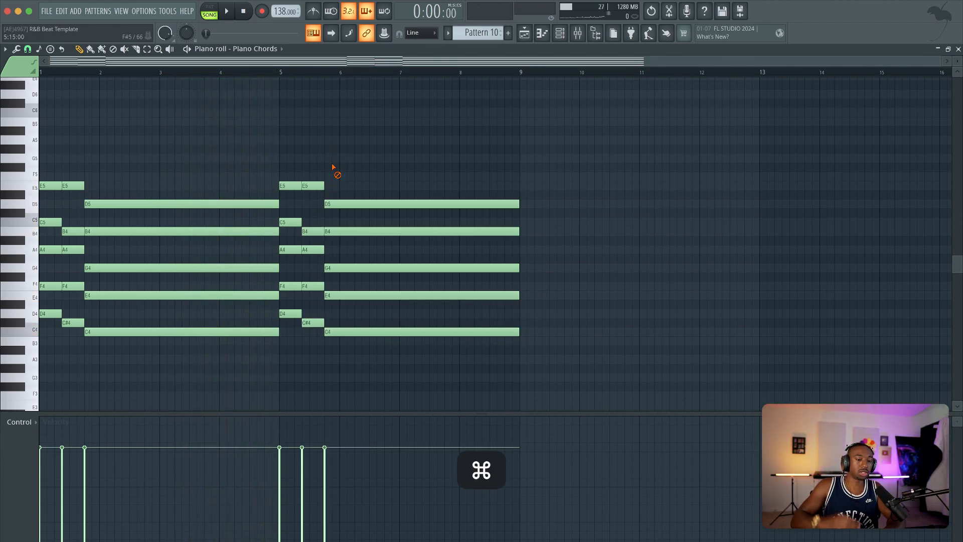
pyautogui.press('super+s')
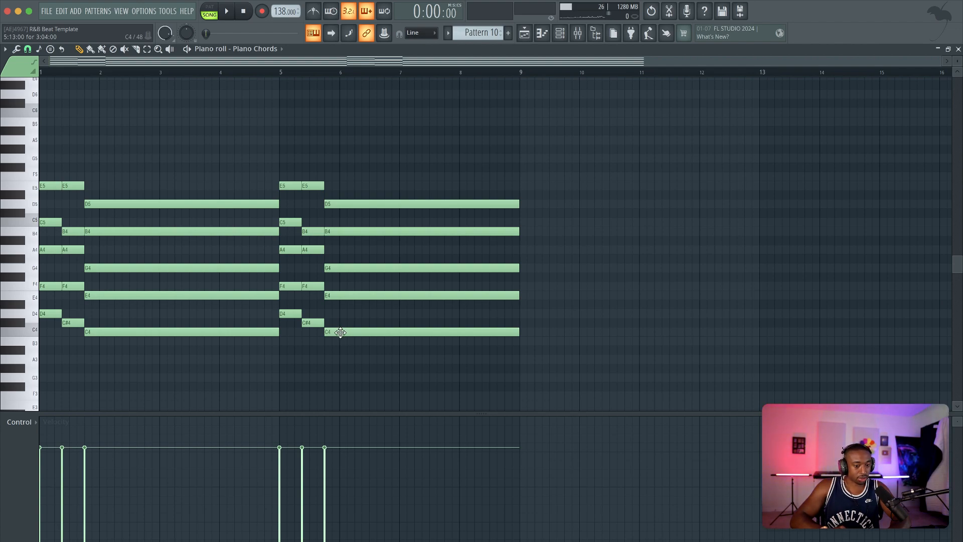
# - Add an A3 note of equal length beneath the last chord, delete that chord's D5 note, and save the project
pyautogui.moveTo(362, 190); pyautogui.dragTo(361, 353)
pyautogui.keyDown('super'); pyautogui.click(359, 353); pyautogui.keyUp('super')
pyautogui.press('super+s')
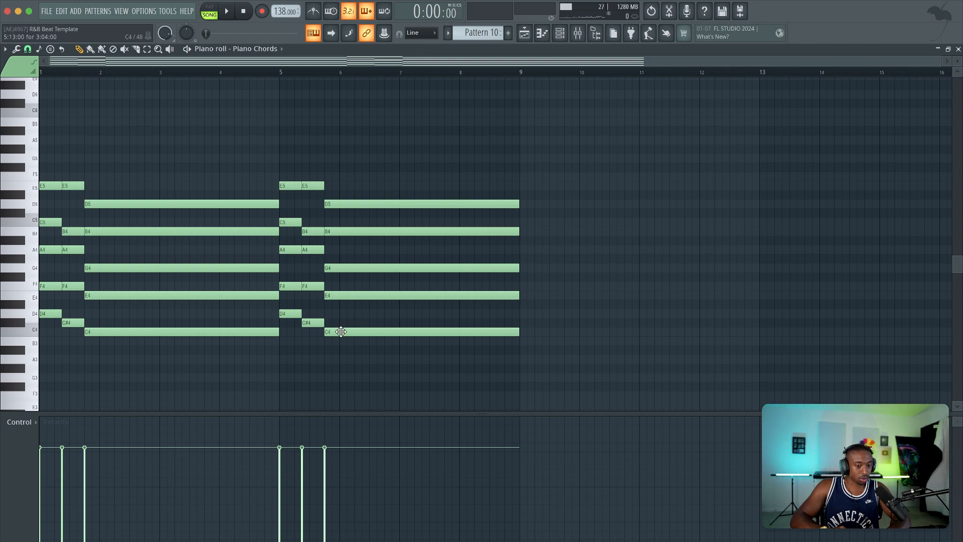
pyautogui.click(327, 357)
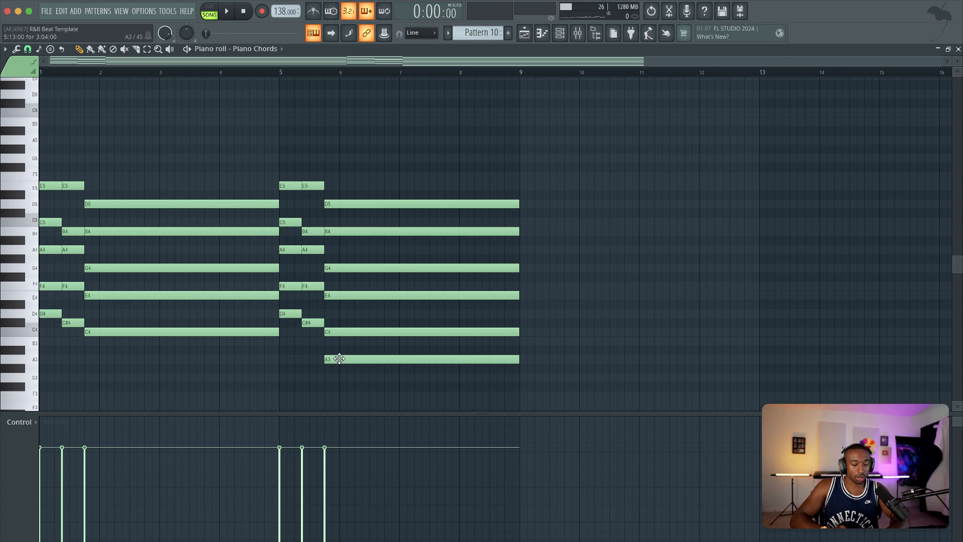
pyautogui.keyDown('super'); pyautogui.click(342, 359); pyautogui.keyUp('super')
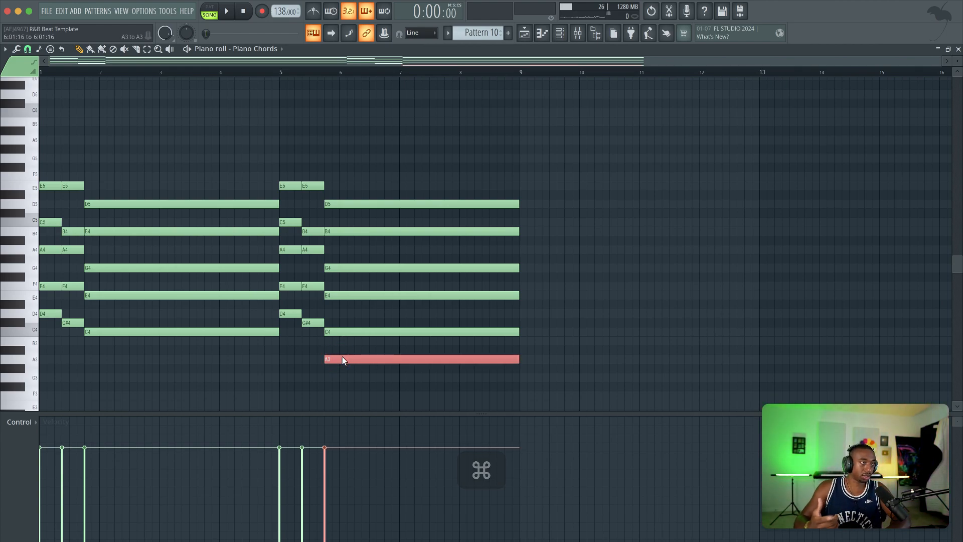
pyautogui.click(337, 330)
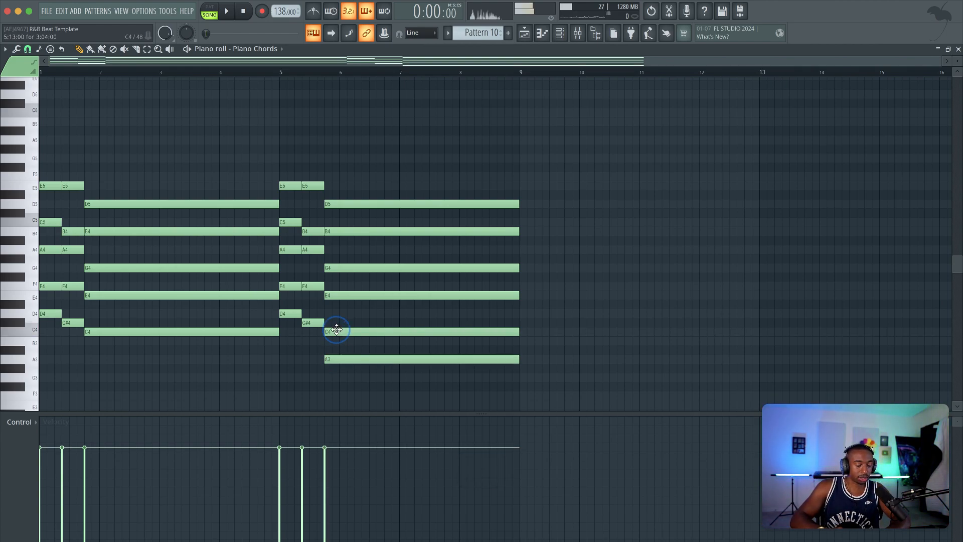
pyautogui.rightClick(341, 204)
pyautogui.press('super+s')
pyautogui.moveTo(358, 163); pyautogui.dragTo(352, 363)
pyautogui.keyDown('super'); pyautogui.click(332, 387); pyautogui.keyUp('super')
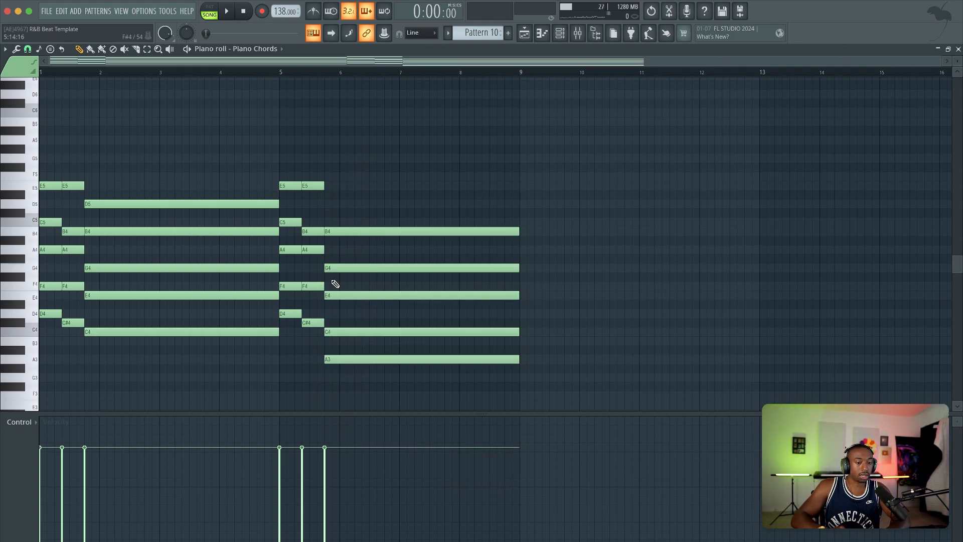
# - Transpose the middle chord of the bar 5 phrase up three semitones to an E4 root, save the project, and play back the progression
pyautogui.moveTo(311, 327); pyautogui.dragTo(310, 175)
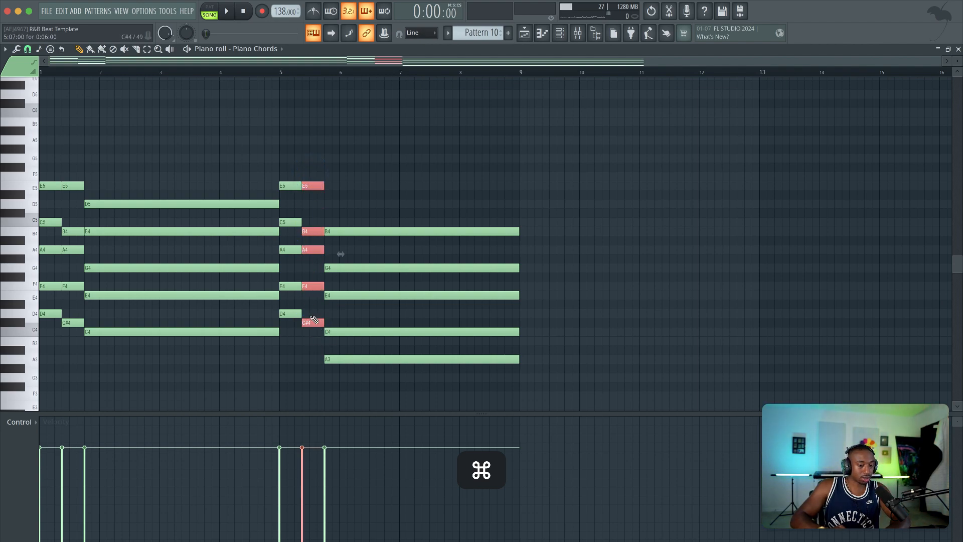
pyautogui.hotkey('shift', 'Up')
pyautogui.hotkey('shift', 'Up')
pyautogui.hotkey('shift', 'Up')
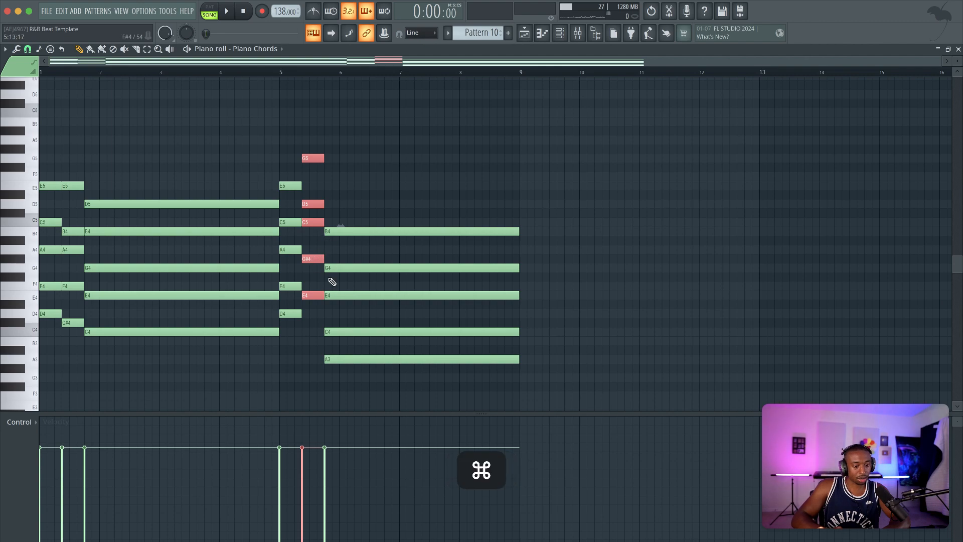
pyautogui.moveTo(329, 283); pyautogui.dragTo(343, 297)
pyautogui.moveTo(350, 349); pyautogui.dragTo(345, 372)
pyautogui.click(341, 383)
pyautogui.press('super+s')
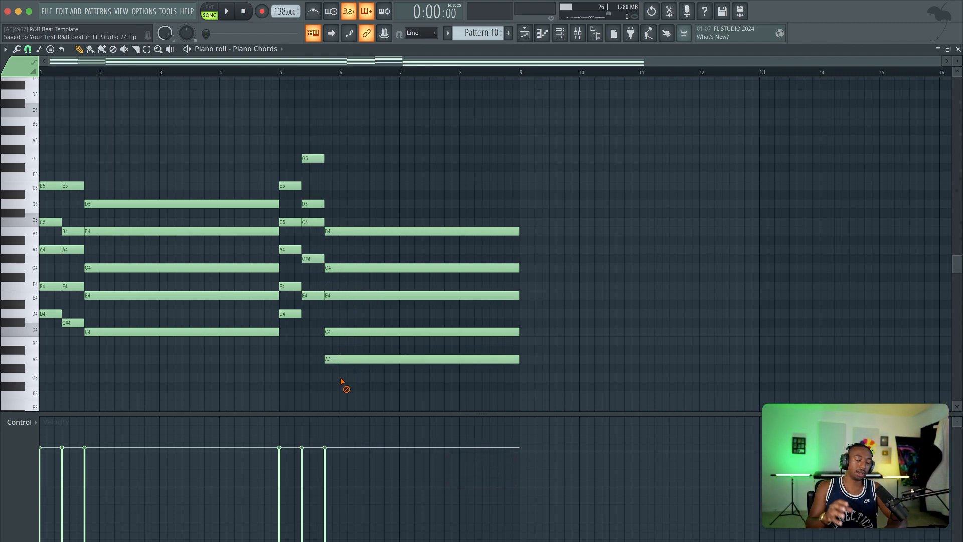
pyautogui.press('super+s')
pyautogui.press('space')
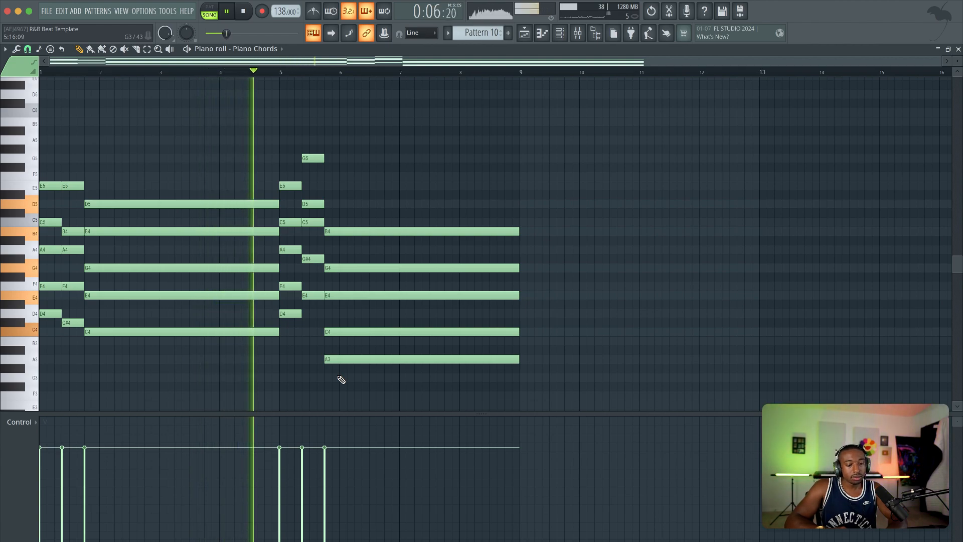
pyautogui.press('space')
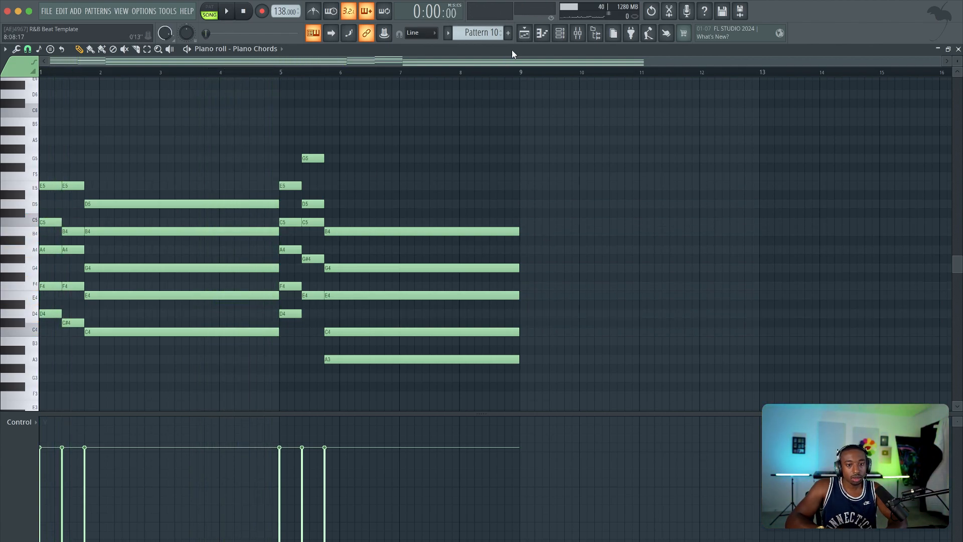
# - In the playlist, delete the three Pattern 10 copies on the Piano Harmony track and extend the first clip to the start of bar 9
pyautogui.click(525, 33)
pyautogui.rightClick(294, 135)
pyautogui.rightClick(424, 129)
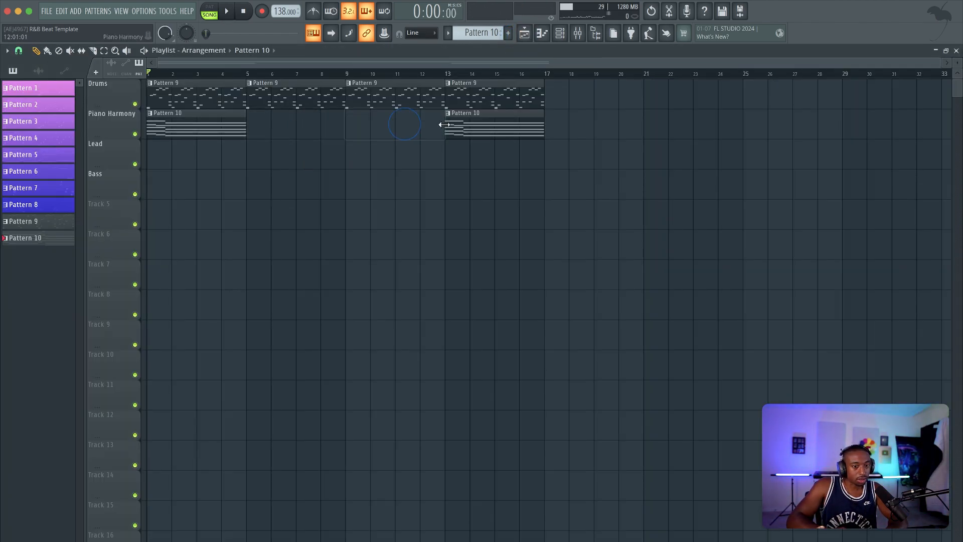
pyautogui.rightClick(482, 126)
pyautogui.moveTo(243, 125); pyautogui.dragTo(346, 124)
pyautogui.keyDown('super'); pyautogui.click(338, 123); pyautogui.keyUp('super')
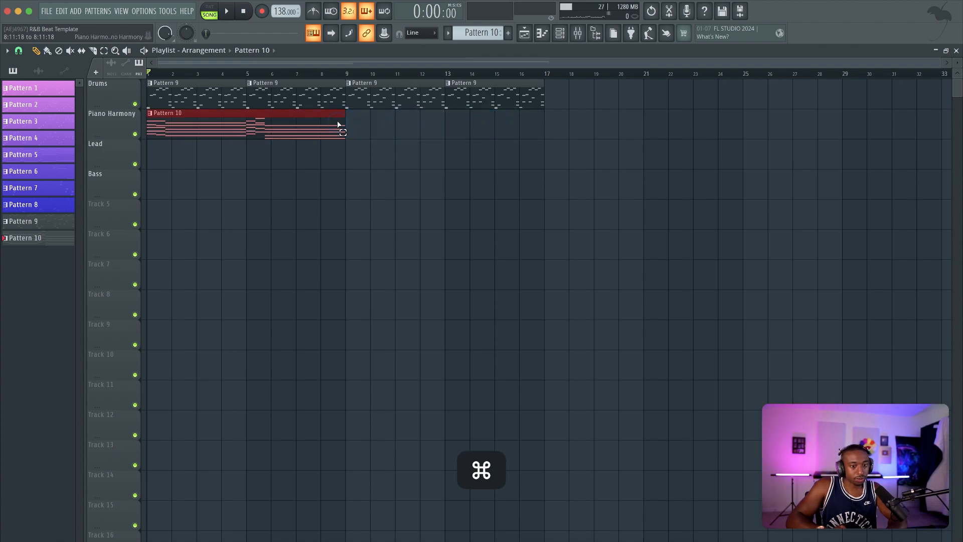
# - Duplicate the Pattern 10 clip on the Piano Harmony track across bars 9 to 16, and play the arrangement with its piano roll open
pyautogui.press('super+b')
pyautogui.press('space')
pyautogui.doubleClick(206, 124)
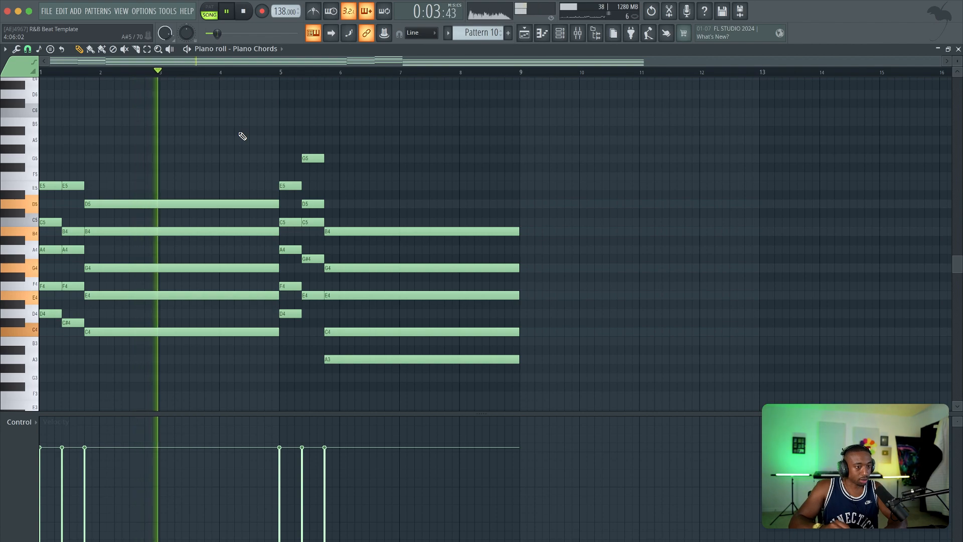
# - Begin saving the project under a new location, reusing the existing project's file name and going up to the "2024 - July 2" folder
pyautogui.click(46, 11)
pyautogui.click(75, 72)
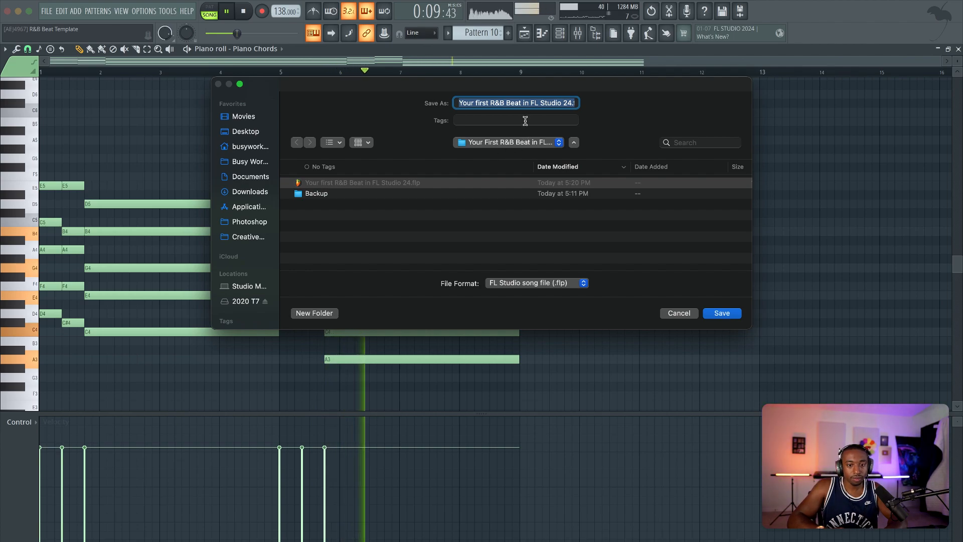
pyautogui.click(406, 183)
pyautogui.click(718, 312)
pyautogui.click(470, 236)
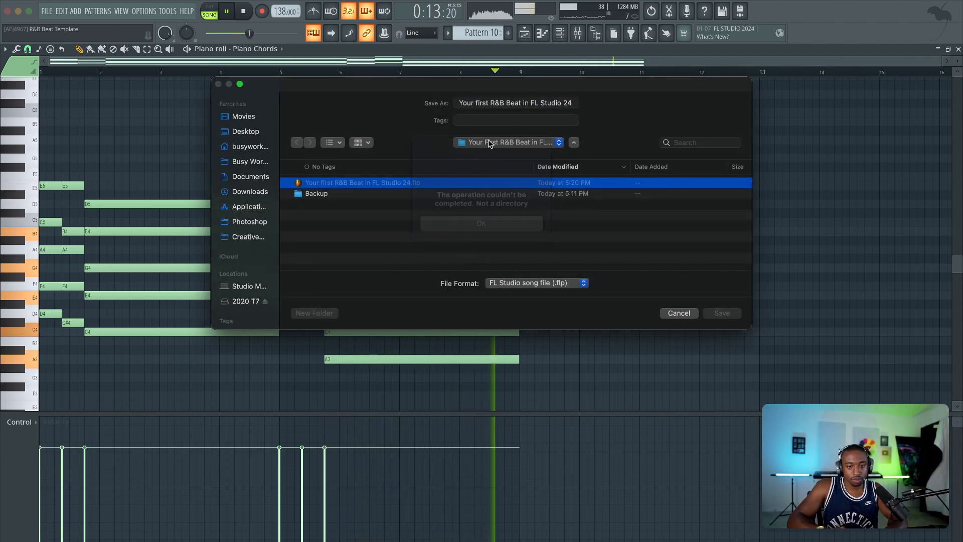
pyautogui.click(490, 143)
pyautogui.click(490, 153)
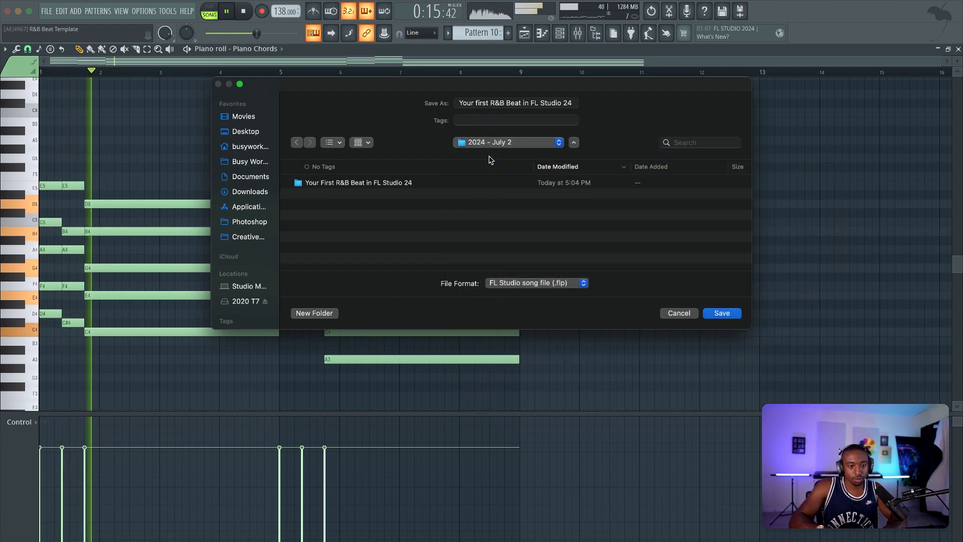
# - Create a new folder named "Your First R&B BEat in FL Studio 24b" and save the project in it
pyautogui.press('shift+super+n')
pyautogui.write('Your First R&B BEat in FL S')
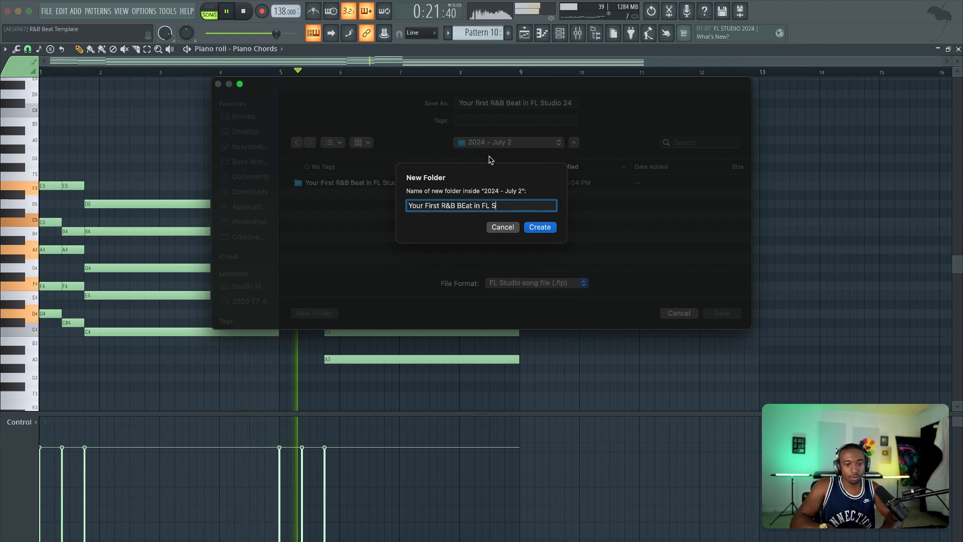
pyautogui.write('tudio 24')
pyautogui.press('Return')
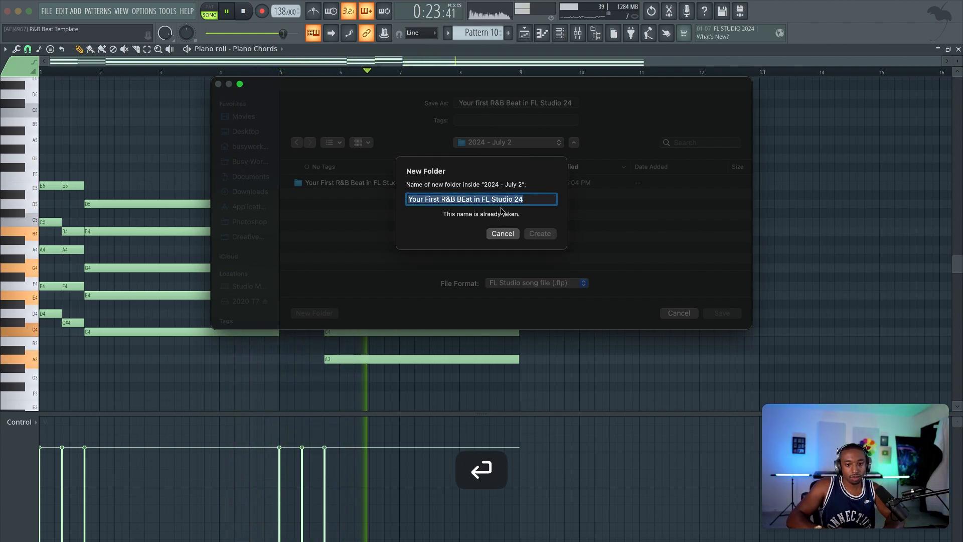
pyautogui.click(535, 199)
pyautogui.write('b')
pyautogui.press('Return')
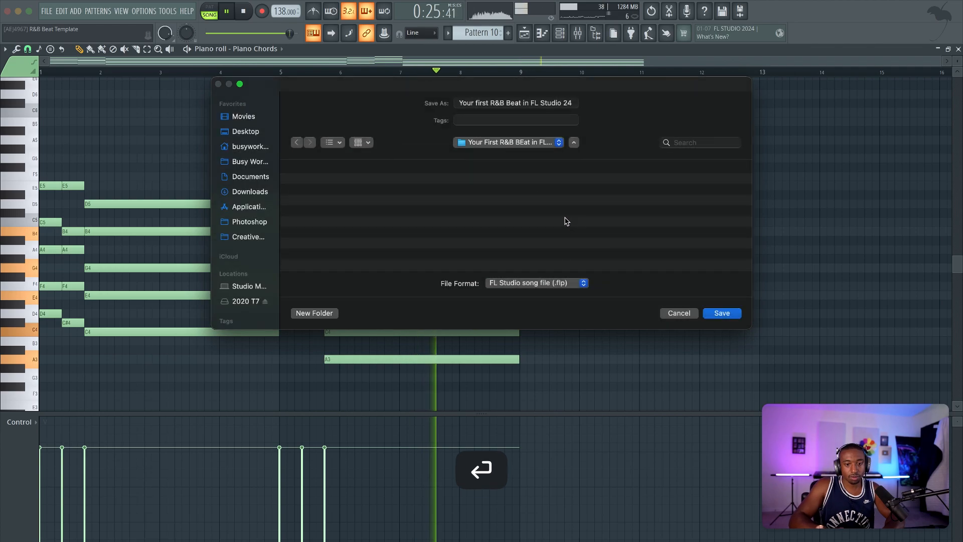
pyautogui.press('Return')
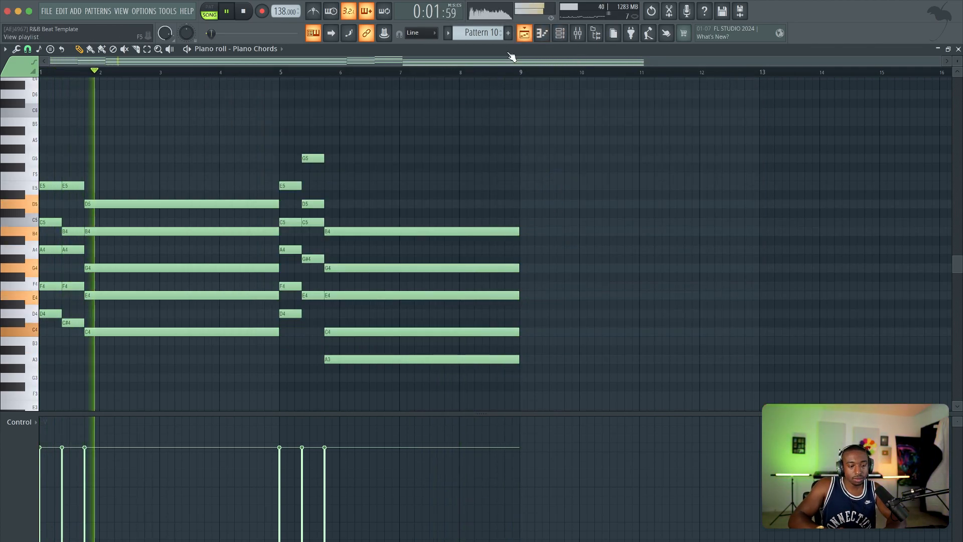
pyautogui.press('space')
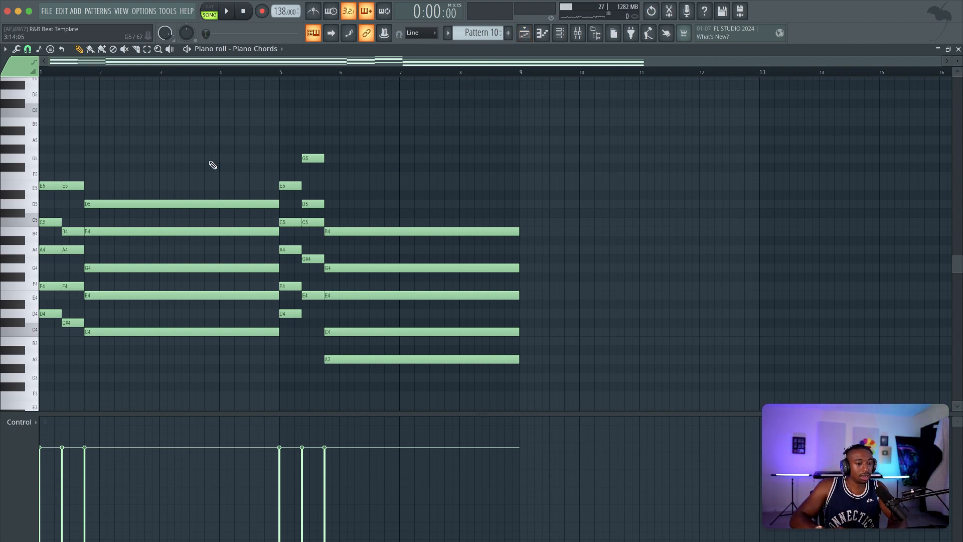
pyautogui.scroll(-4, 213, 165)
pyautogui.keyDown('shift'); pyautogui.keyDown('super'); pyautogui.click(48, 207); pyautogui.keyUp('super'); pyautogui.keyUp('shift')
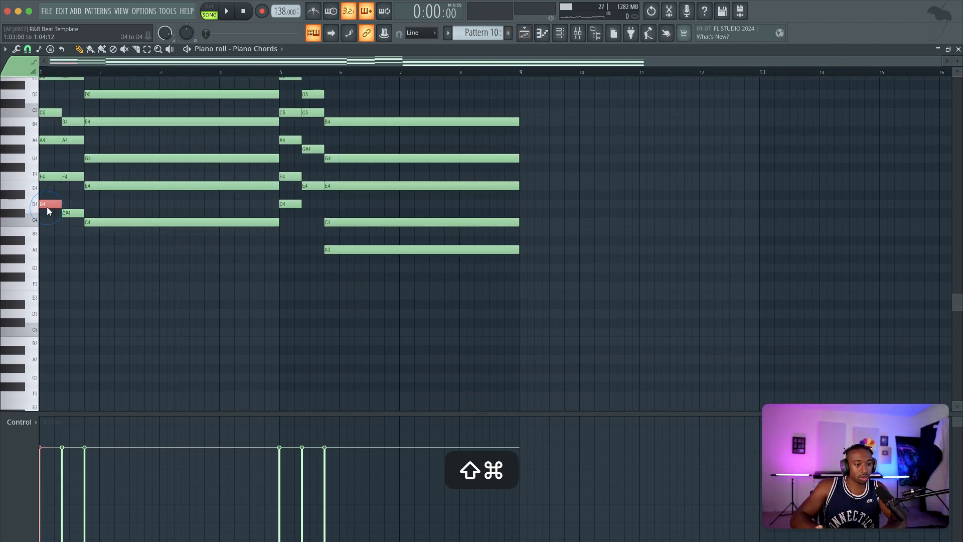
pyautogui.keyDown('shift'); pyautogui.keyDown('super'); pyautogui.click(103, 222); pyautogui.keyUp('super'); pyautogui.keyUp('shift')
pyautogui.keyDown('shift'); pyautogui.keyDown('super'); pyautogui.click(284, 204); pyautogui.keyUp('super'); pyautogui.keyUp('shift')
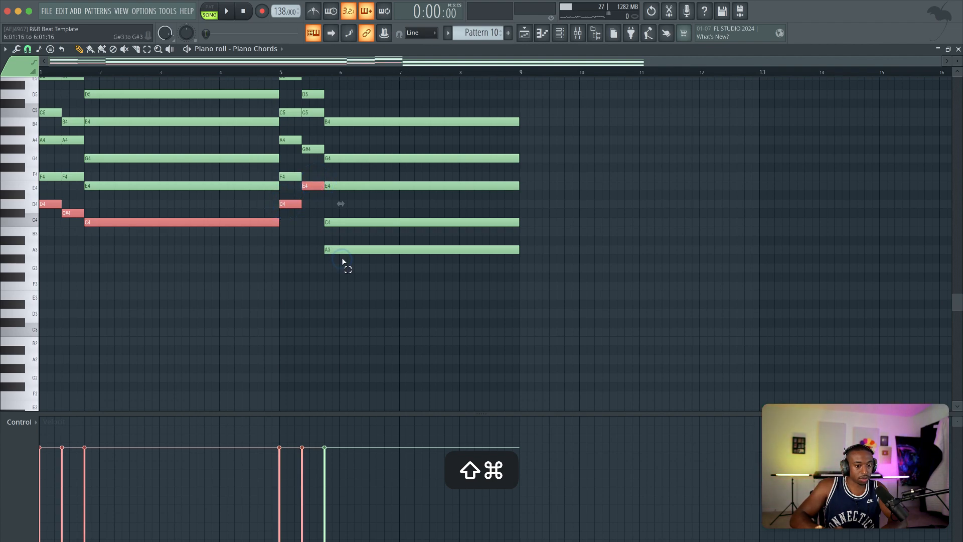
pyautogui.keyDown('shift'); pyautogui.keyDown('super'); pyautogui.click(342, 249); pyautogui.keyUp('super'); pyautogui.keyUp('shift')
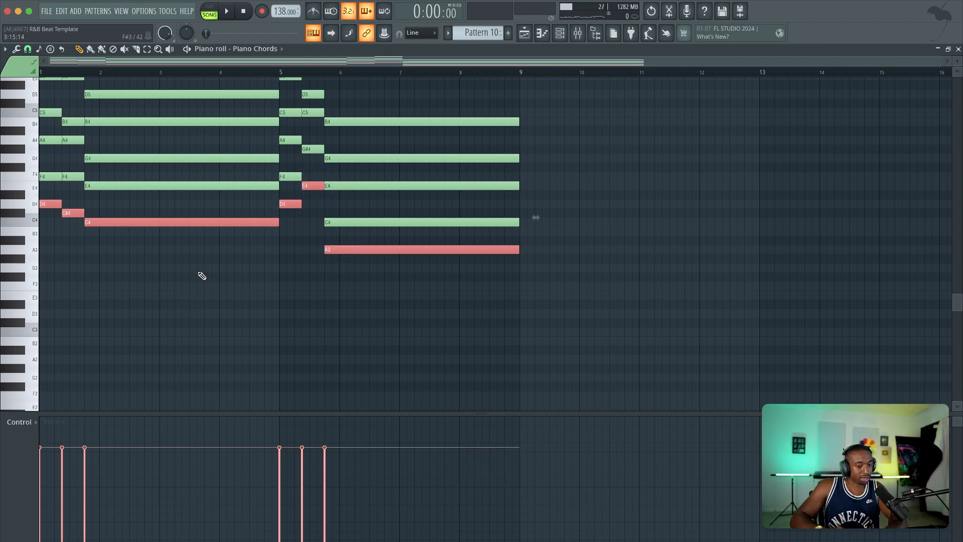
# - Select the lowest note of each of the six chords and copy them
pyautogui.keyDown('super'); pyautogui.click(51, 206); pyautogui.keyUp('super')
pyautogui.keyDown('shift'); pyautogui.keyDown('super'); pyautogui.click(73, 213); pyautogui.keyUp('super'); pyautogui.keyUp('shift')
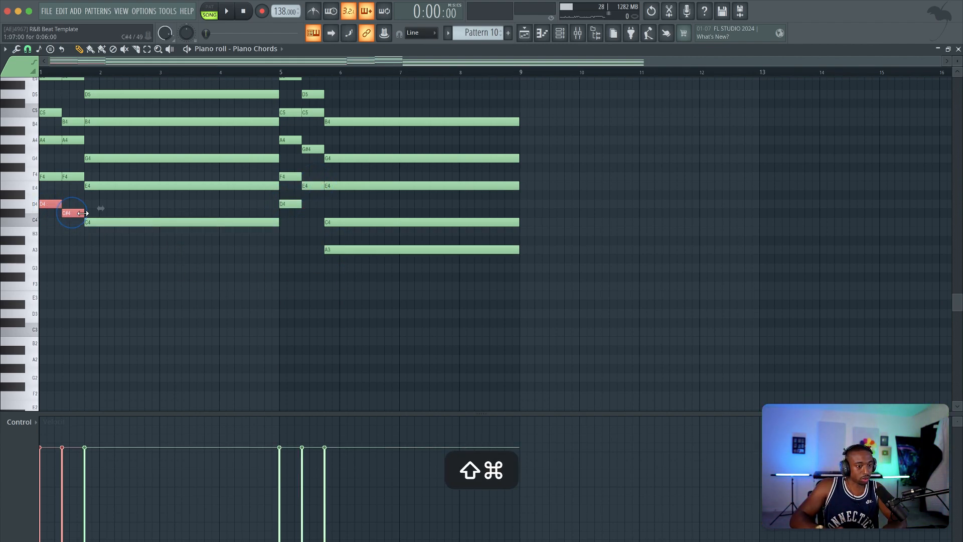
pyautogui.keyDown('shift'); pyautogui.keyDown('super'); pyautogui.click(161, 223); pyautogui.keyUp('super'); pyautogui.keyUp('shift')
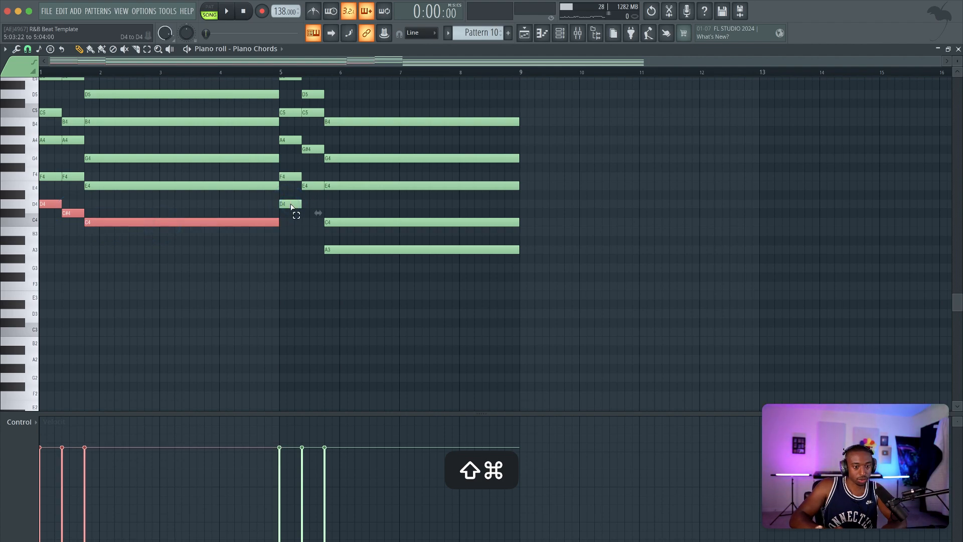
pyautogui.keyDown('shift'); pyautogui.keyDown('super'); pyautogui.click(315, 186); pyautogui.keyUp('super'); pyautogui.keyUp('shift')
pyautogui.keyDown('shift'); pyautogui.keyDown('super'); pyautogui.click(345, 250); pyautogui.keyUp('super'); pyautogui.keyUp('shift')
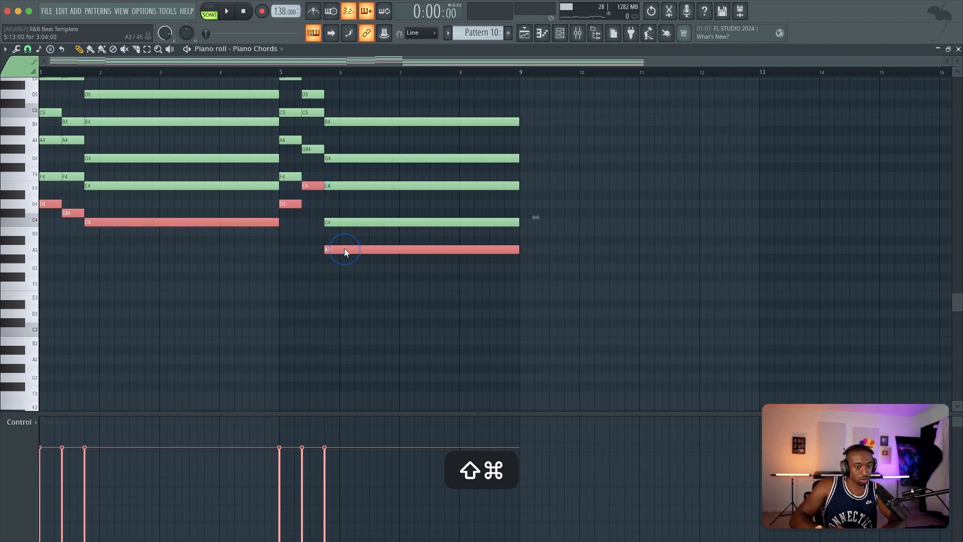
pyautogui.press('super+c')
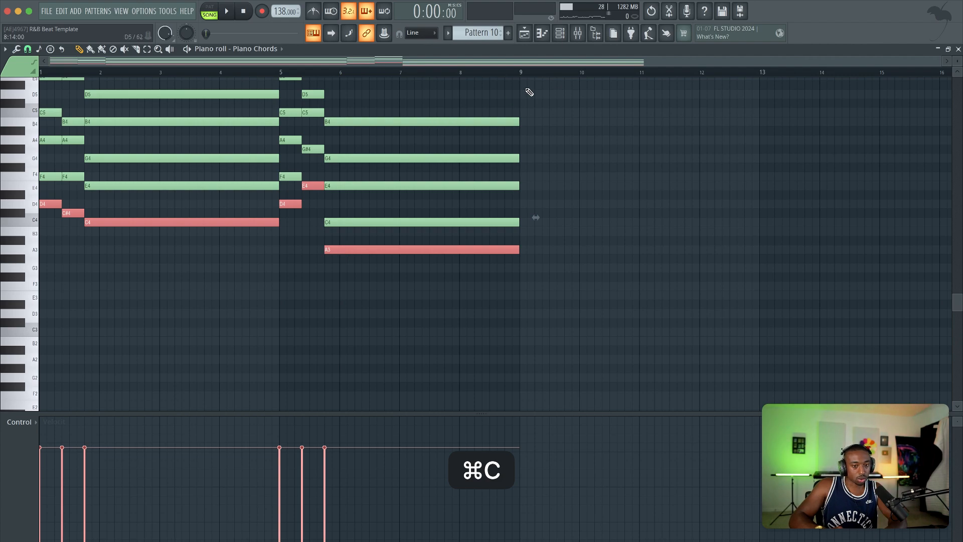
# - Switch to the empty Pattern 11 and paste the copied root notes into the Bass channel's piano roll
pyautogui.click(560, 37)
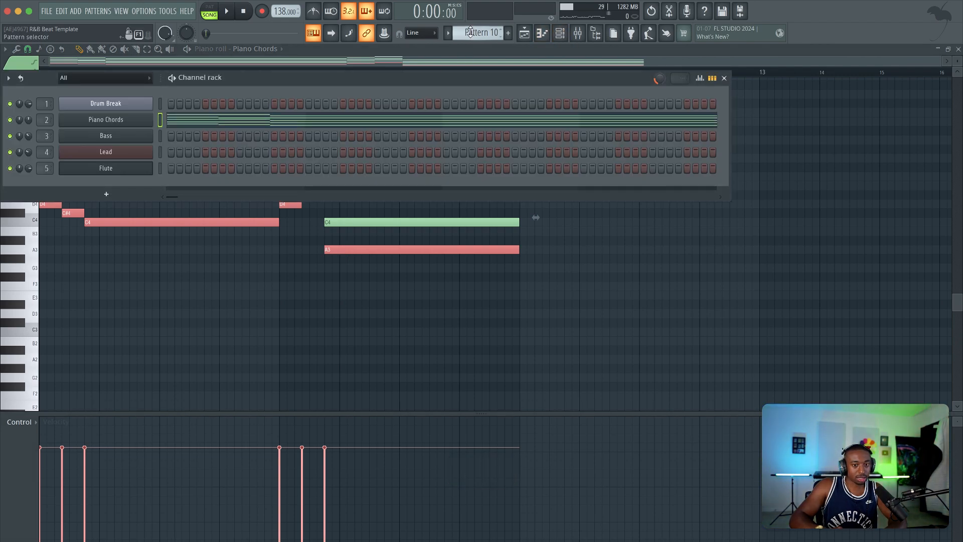
pyautogui.moveTo(474, 28); pyautogui.dragTo(474, 27)
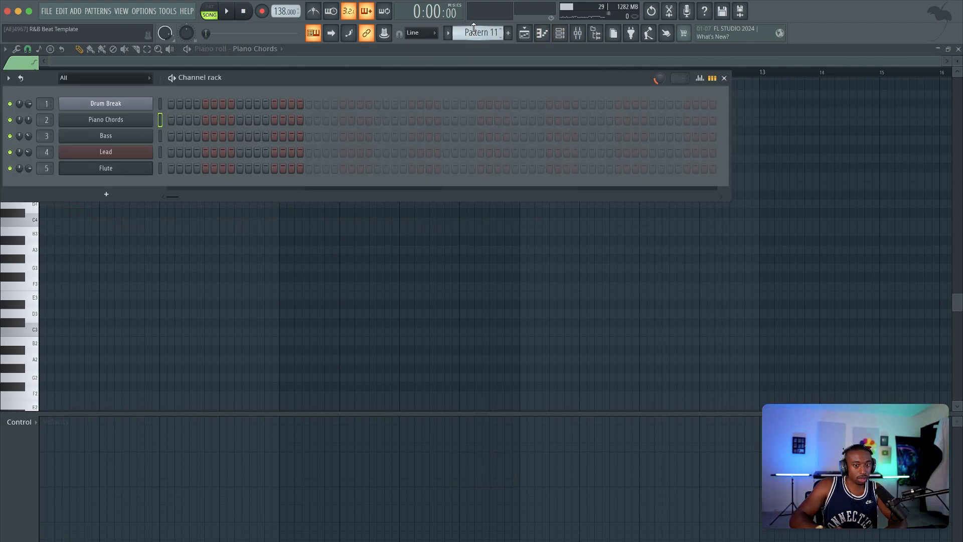
pyautogui.rightClick(148, 139)
pyautogui.click(163, 134)
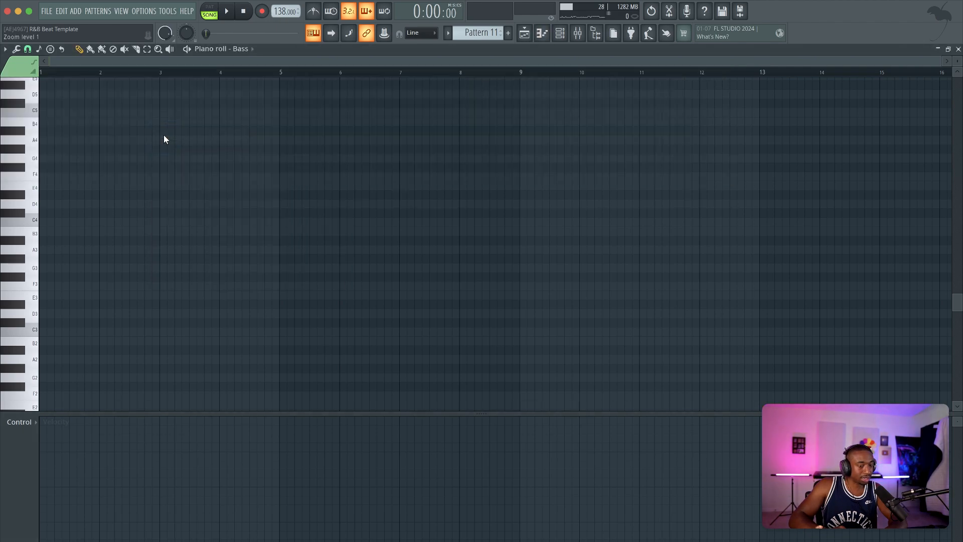
pyautogui.press('super+v')
pyautogui.click(560, 34)
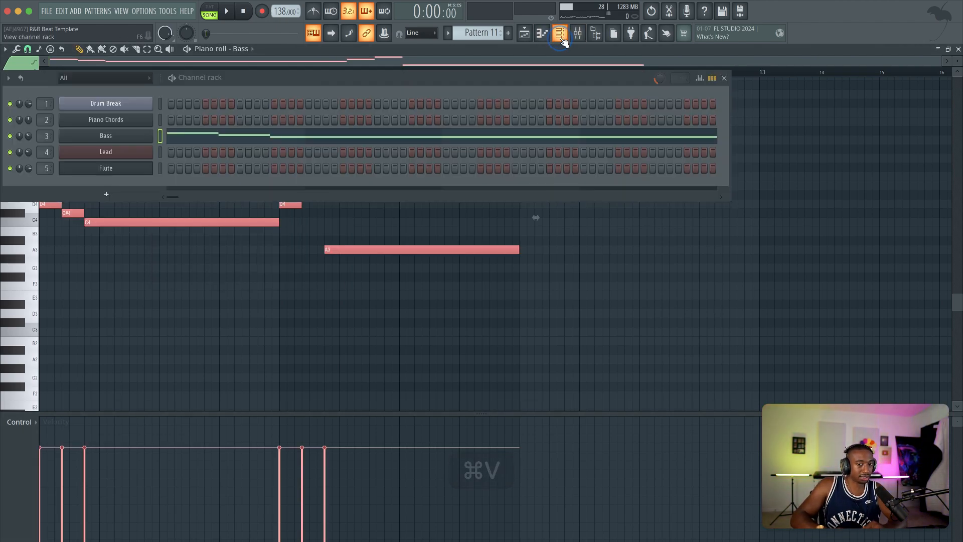
pyautogui.click(210, 141)
# - Place Pattern 11 on the playlist's Bass track at bars 1 and 9, play the arrangement, and save the project
pyautogui.click(526, 34)
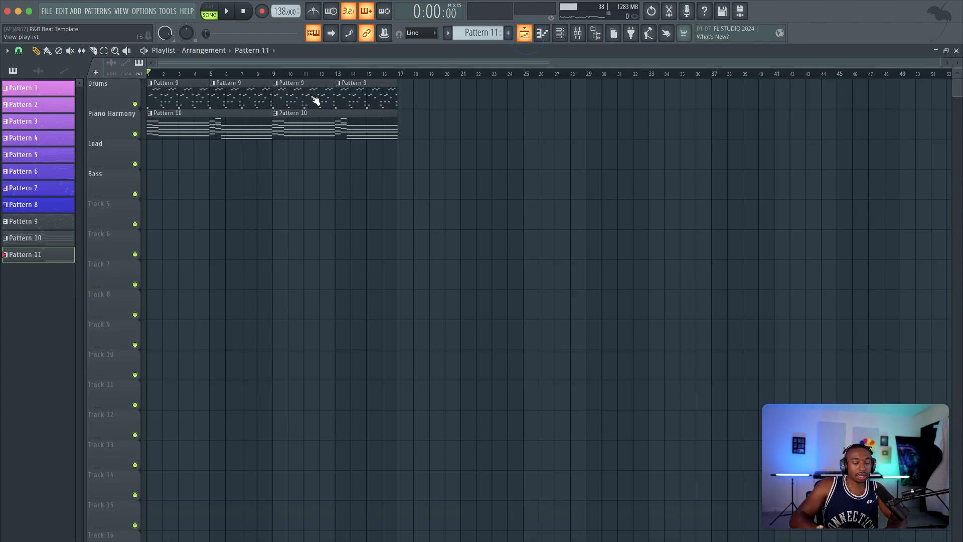
pyautogui.moveTo(161, 185); pyautogui.dragTo(143, 182)
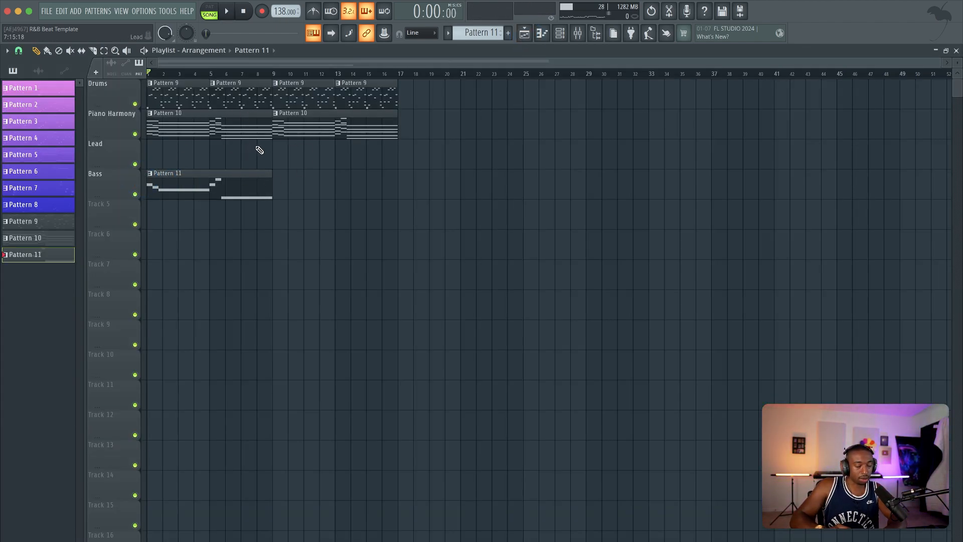
pyautogui.press('space')
pyautogui.click(279, 182)
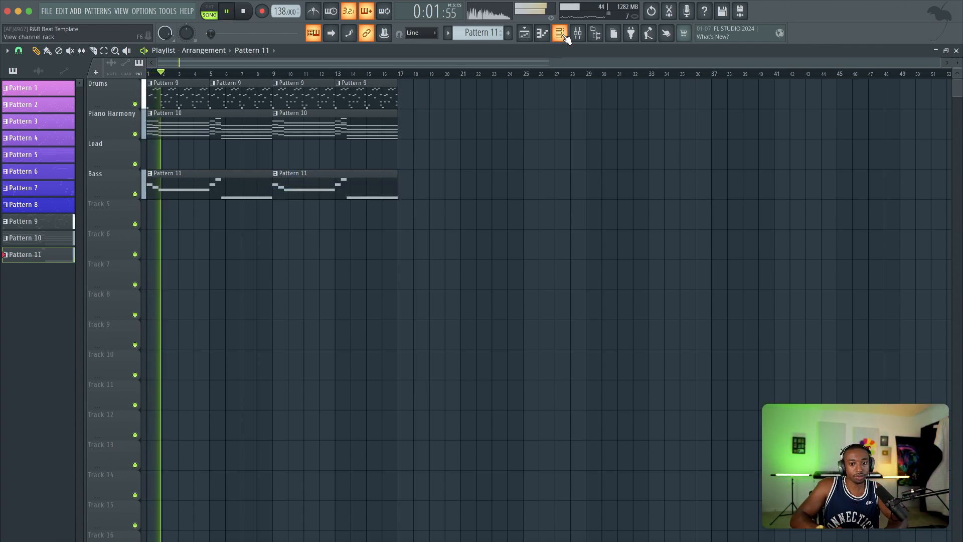
pyautogui.press('super+s')
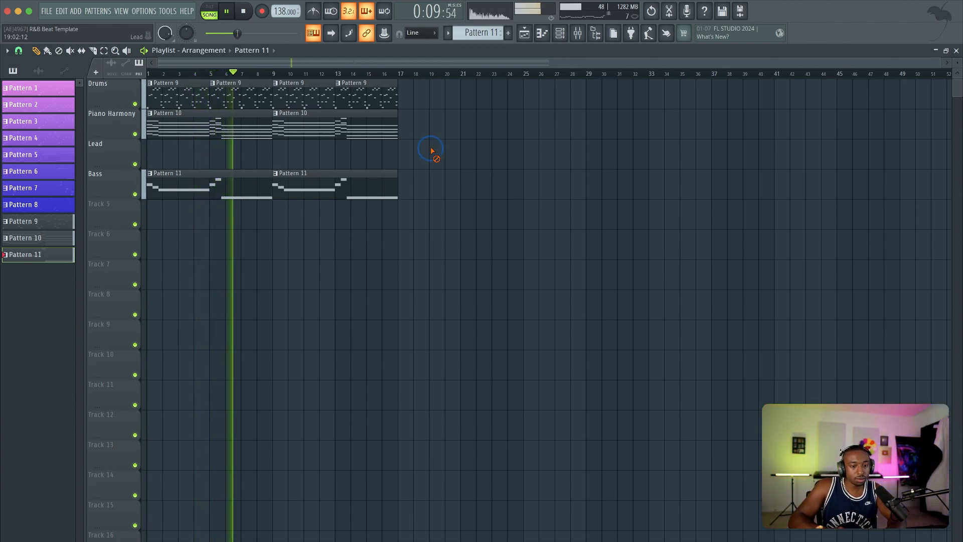
pyautogui.press('super+s')
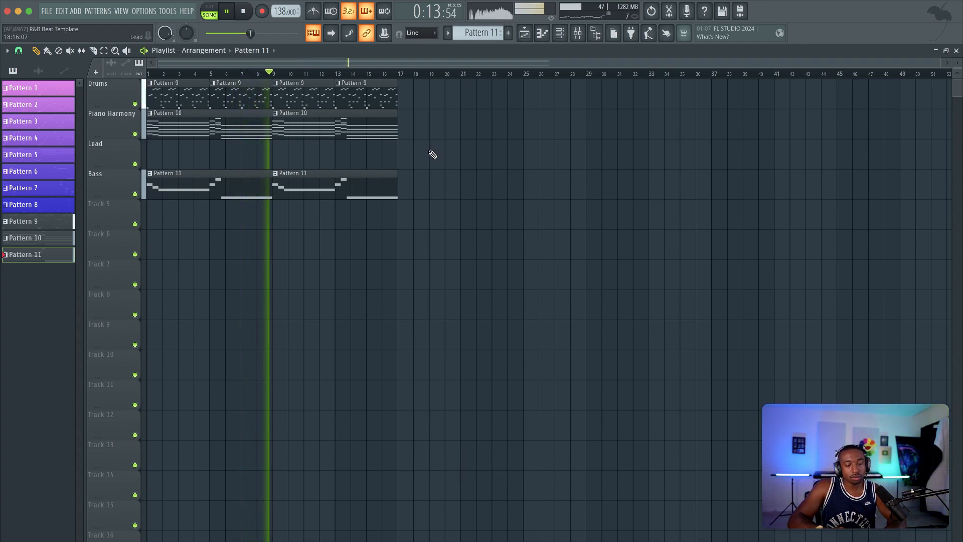
pyautogui.press('space')
# - In Pattern 10, shorten the last chord's B4 to end at 8:13:00 and add a second B4 from there to bar 9
pyautogui.doubleClick(301, 122)
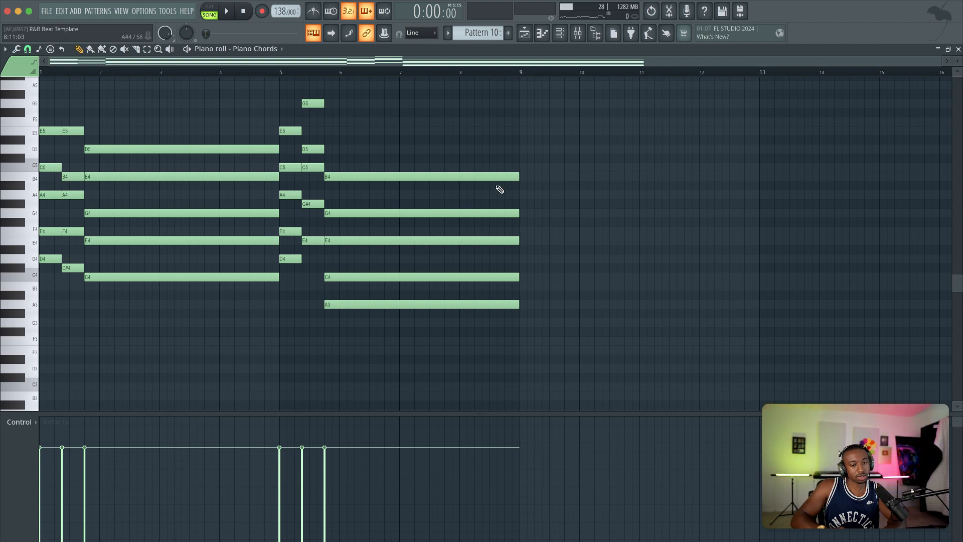
pyautogui.moveTo(498, 177)
pyautogui.mouseDown()
pyautogui.moveTo(512, 177)
pyautogui.moveTo(496, 179)
pyautogui.mouseUp()
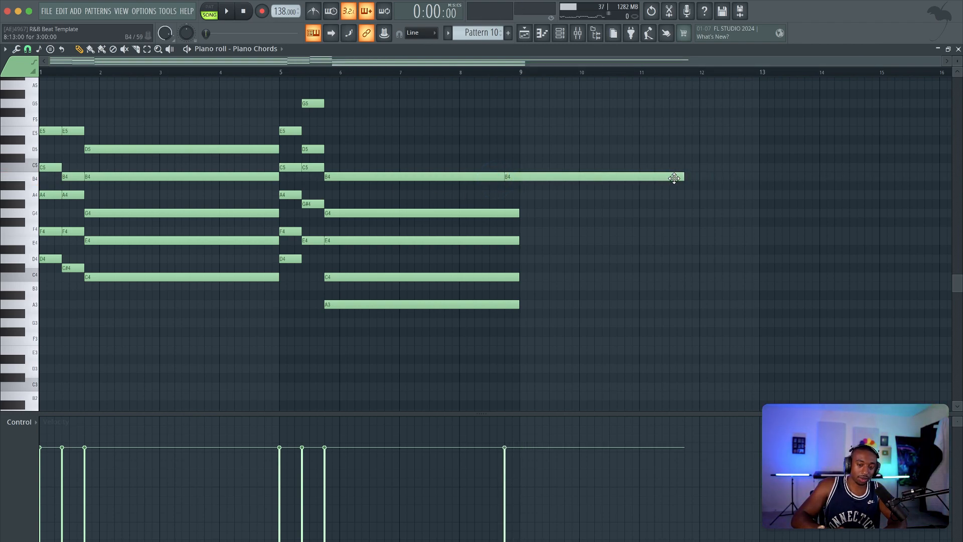
pyautogui.moveTo(681, 179); pyautogui.dragTo(531, 187)
pyautogui.keyDown('ctrl'); pyautogui.scroll(2, 517, 186); pyautogui.keyUp('ctrl')
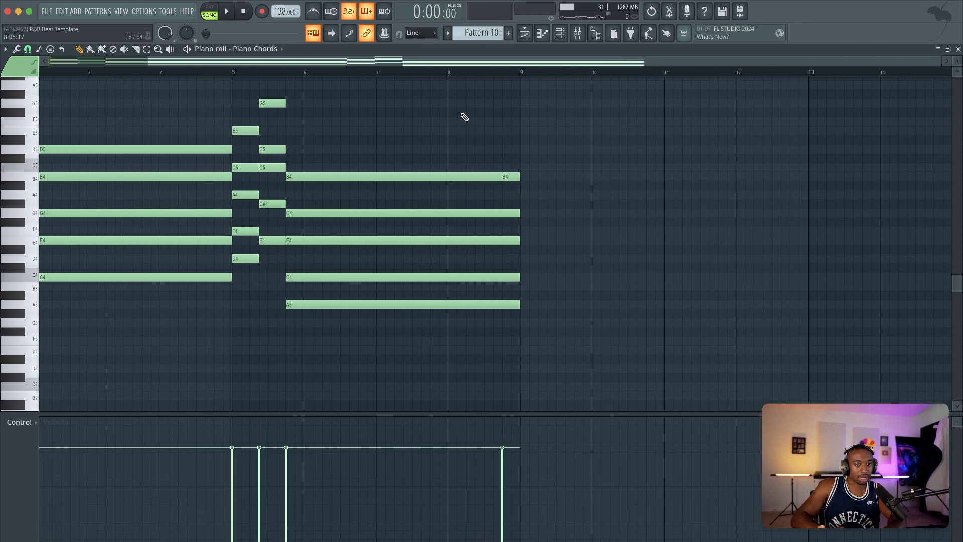
# - Play back the end of the progression with the metronome on, and shorten the second B4 to start at 8:15:00
pyautogui.click(428, 72)
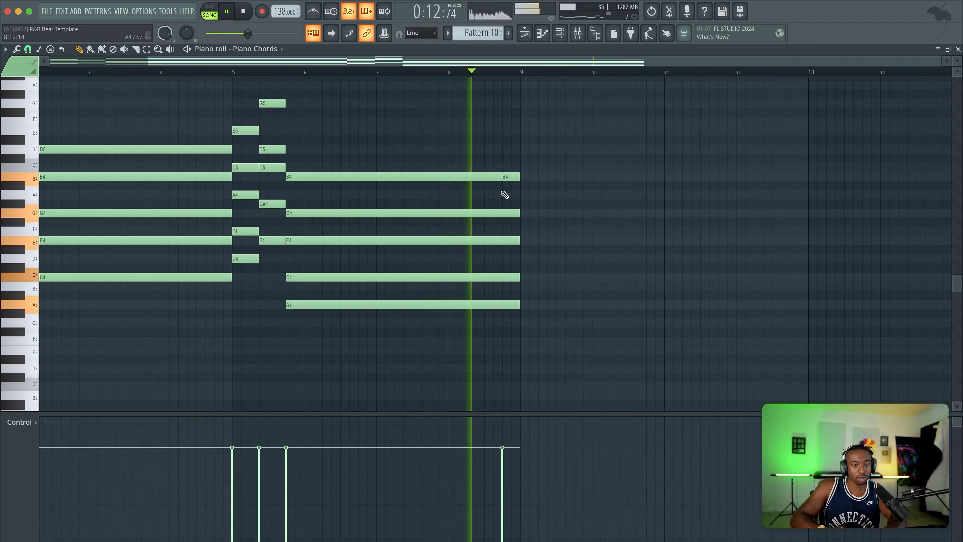
pyautogui.press('space')
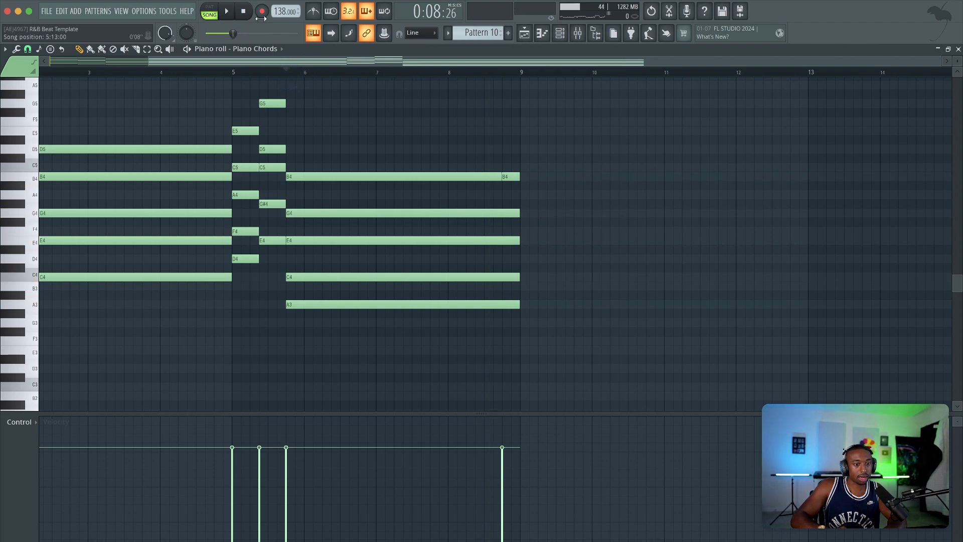
pyautogui.press('space')
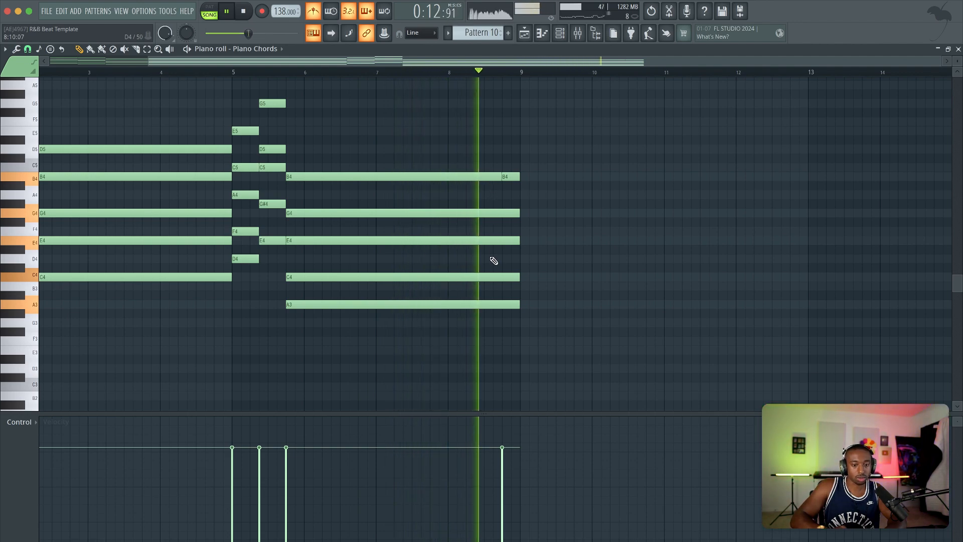
pyautogui.press('space')
pyautogui.moveTo(511, 174); pyautogui.dragTo(520, 176)
pyautogui.press('space')
pyautogui.press('space')
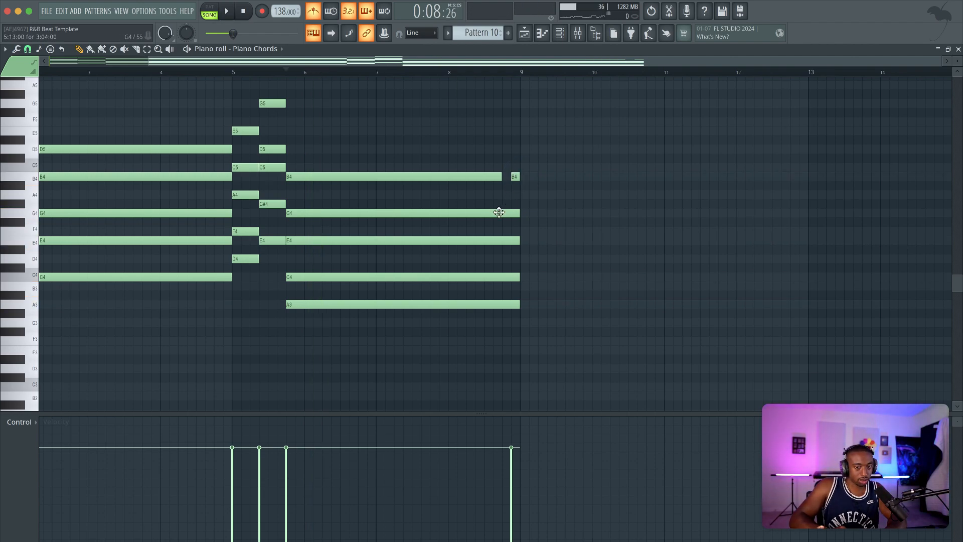
# - Add short B3 and F4 notes in bar 8, play them back, and shift them to 8:09:00 and 8:11:00
pyautogui.moveTo(493, 229); pyautogui.dragTo(485, 230)
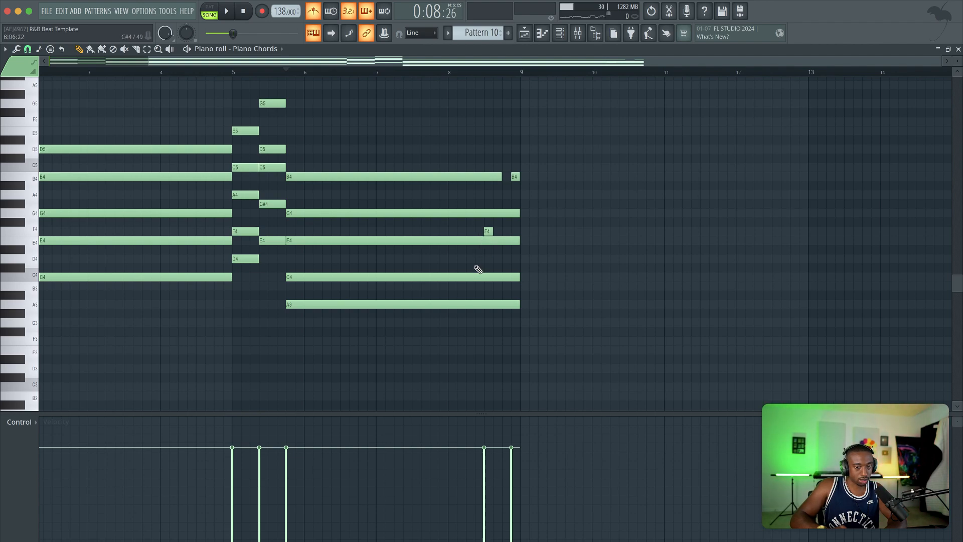
pyautogui.click(476, 284)
pyautogui.press('space')
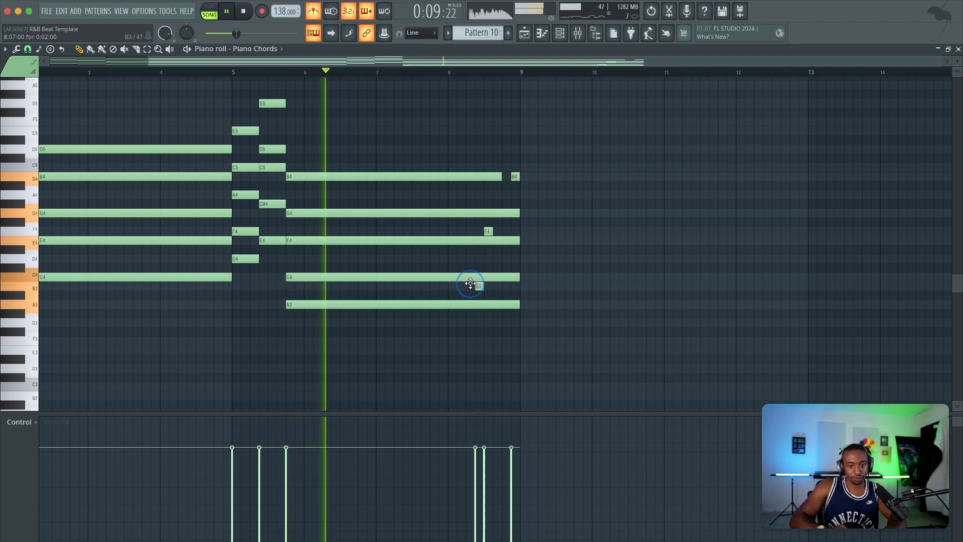
pyautogui.moveTo(489, 231); pyautogui.dragTo(497, 229)
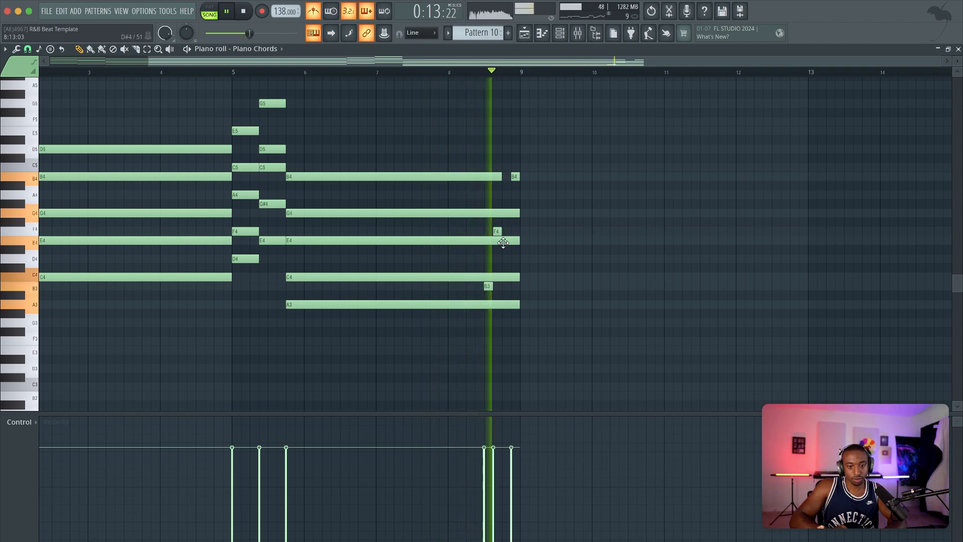
# - Shift the short B4 in bar 8 to 8:13:00, add a short F5 at 8:15:00, and play back the ending
pyautogui.press('space')
pyautogui.moveTo(515, 176); pyautogui.dragTo(505, 176)
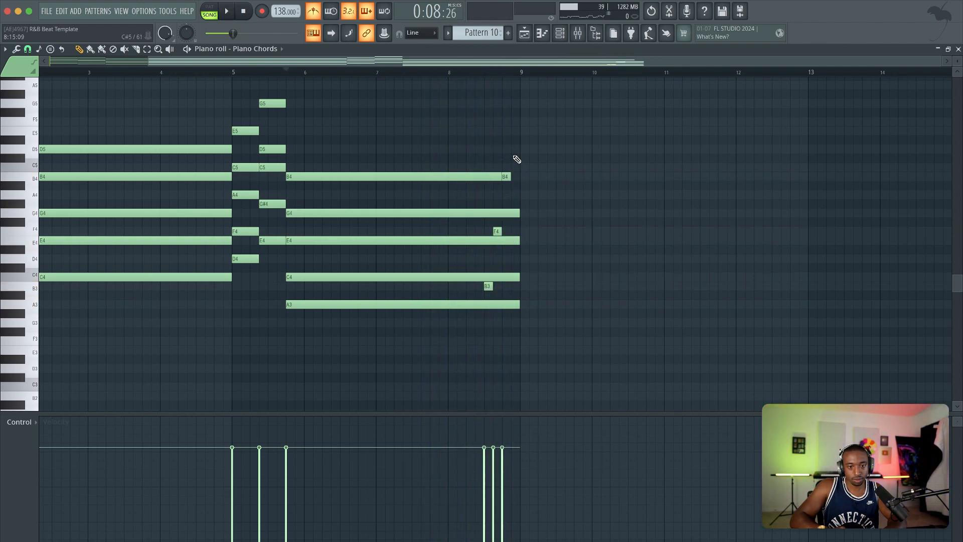
pyautogui.click(511, 123)
pyautogui.press('space')
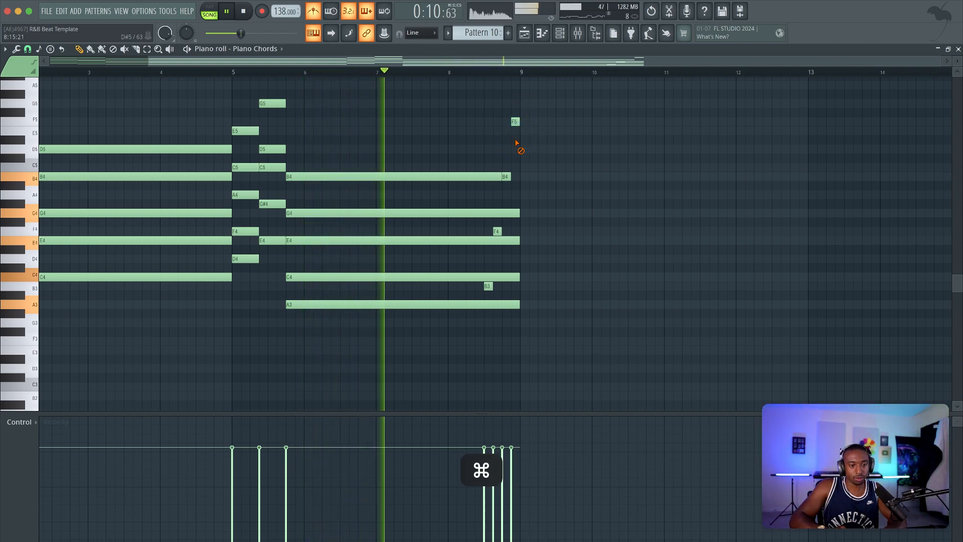
pyautogui.press('space')
# - Transpose the four short bar 8 notes down six semitones to F3, B3, F4 and B4, and play them back
pyautogui.keyDown('shift'); pyautogui.keyDown('super'); pyautogui.click(515, 122); pyautogui.keyUp('super'); pyautogui.keyUp('shift')
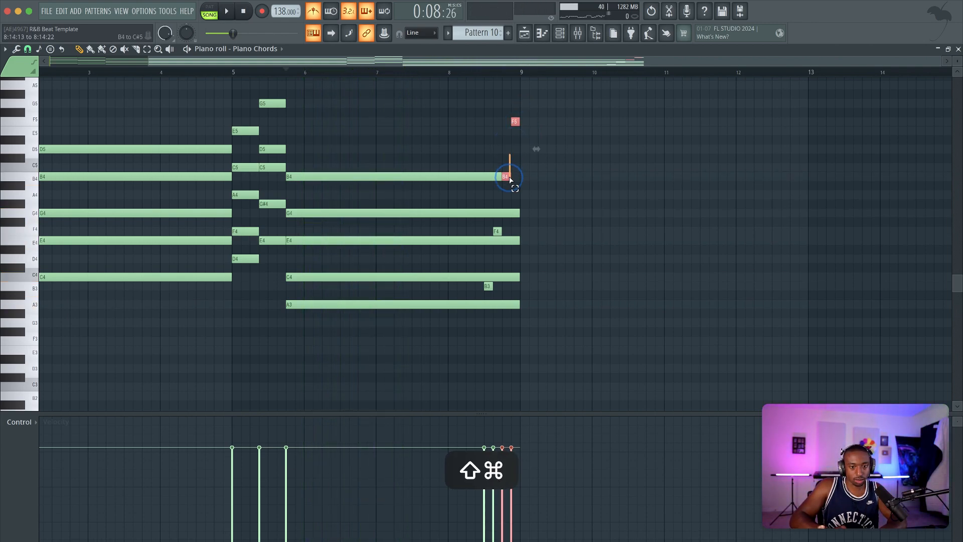
pyautogui.keyDown('shift'); pyautogui.keyDown('super'); pyautogui.click(489, 286); pyautogui.keyUp('super'); pyautogui.keyUp('shift')
pyautogui.hotkey('shift', 'Down')
pyautogui.hotkey('shift', 'Down')
pyautogui.hotkey('shift', 'Down')
pyautogui.hotkey('shift', 'Down')
pyautogui.hotkey('shift', 'Down')
pyautogui.hotkey('shift', 'Down')
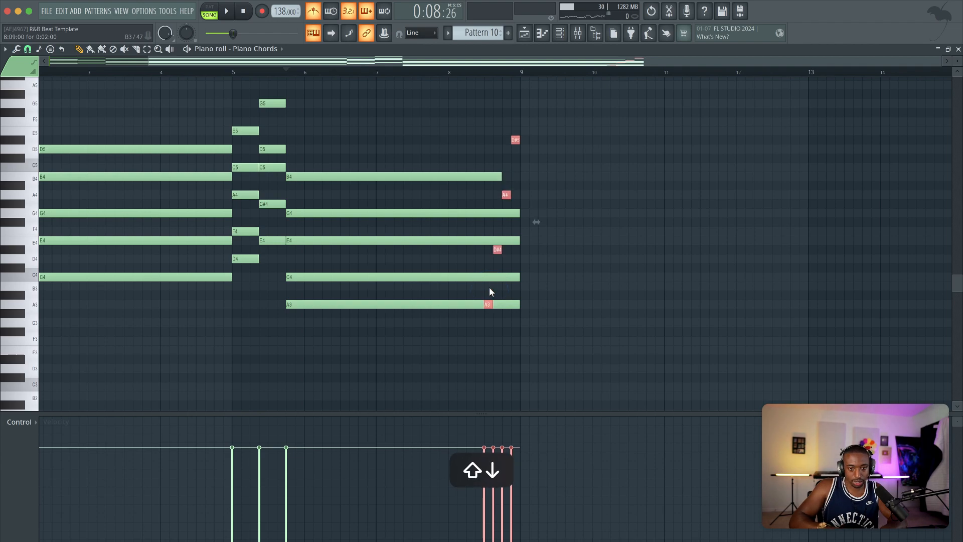
pyautogui.press('space')
pyautogui.keyDown('super'); pyautogui.click(552, 297); pyautogui.keyUp('super')
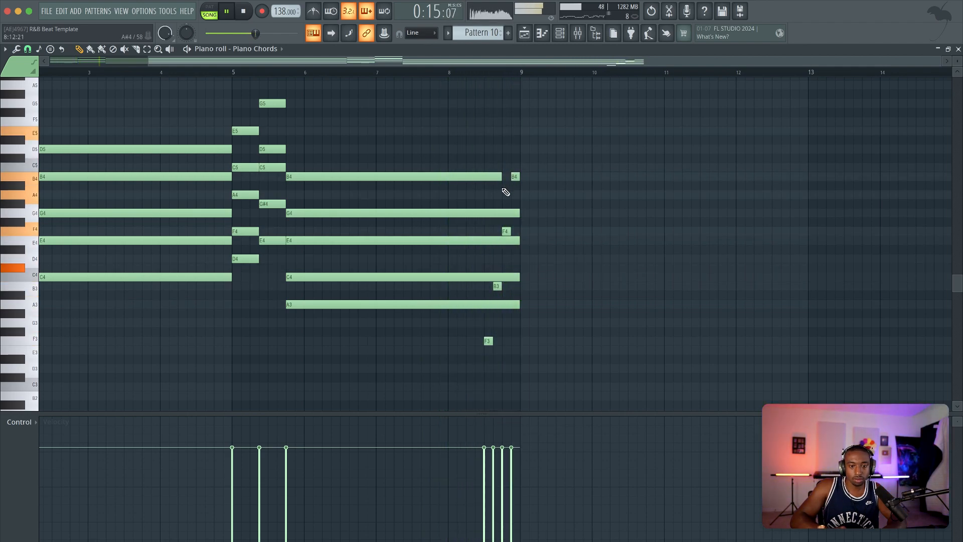
pyautogui.hscroll(-3, 508, 193)
pyautogui.scroll(1, 508, 193)
pyautogui.press('space')
# - Try transposing the four-note run in bar 8 up five semitones to A#3, E4, A#4 and E5 while playing it back
pyautogui.moveTo(625, 190); pyautogui.dragTo(603, 214)
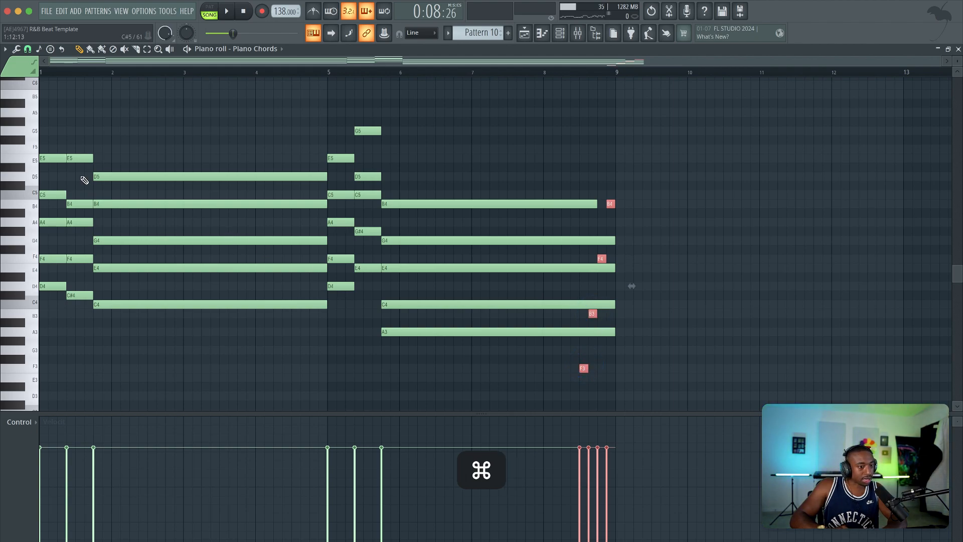
pyautogui.moveTo(611, 204); pyautogui.dragTo(609, 166)
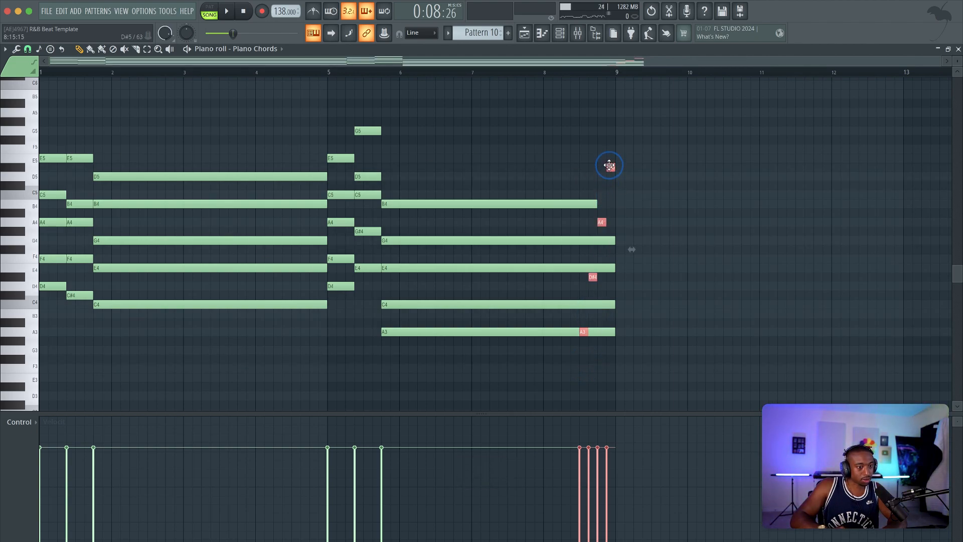
pyautogui.press('space')
pyautogui.hotkey('shift', 'Up')
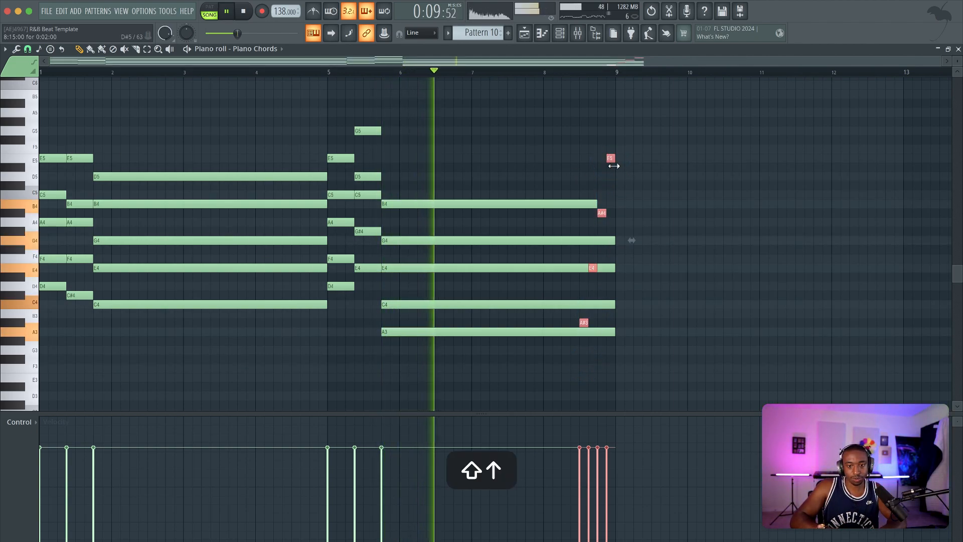
pyautogui.rightClick(640, 272)
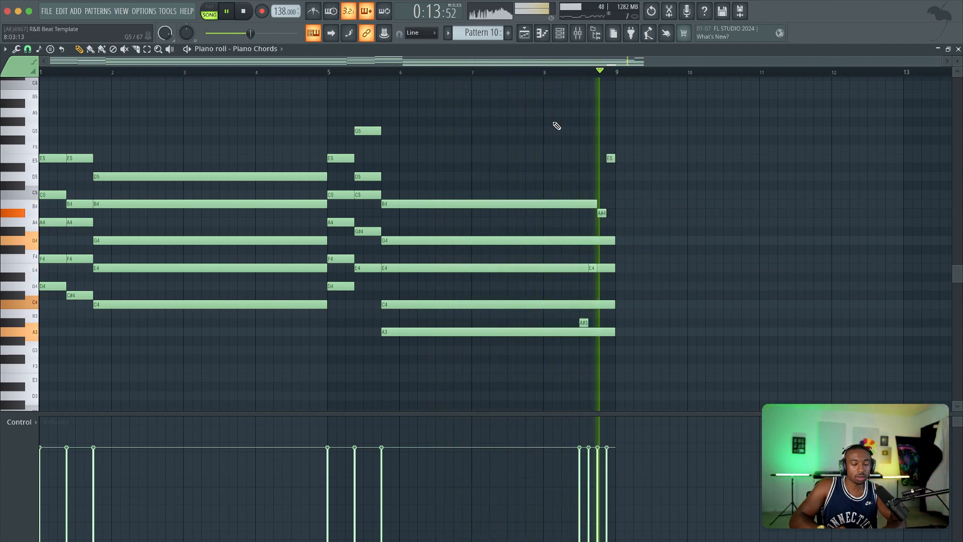
# - Transpose the four-note run in bar 8 down five semitones to F3, B3, F4 and B4, and play it back
pyautogui.keyDown('shift'); pyautogui.keyDown('super'); pyautogui.click(610, 158); pyautogui.keyUp('super'); pyautogui.keyUp('shift')
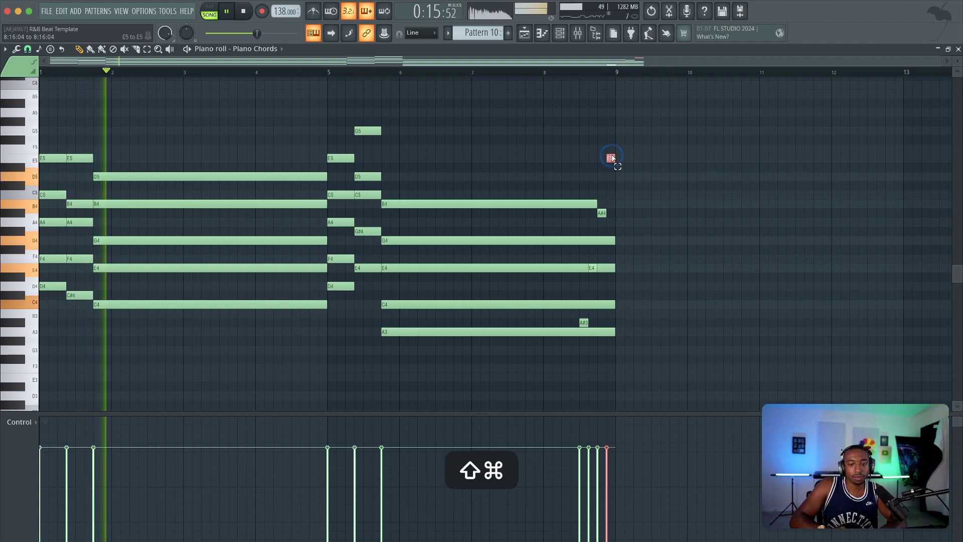
pyautogui.keyDown('shift'); pyautogui.keyDown('super'); pyautogui.click(602, 213); pyautogui.keyUp('super'); pyautogui.keyUp('shift')
pyautogui.keyDown('shift'); pyautogui.keyDown('super'); pyautogui.click(592, 268); pyautogui.keyUp('super'); pyautogui.keyUp('shift')
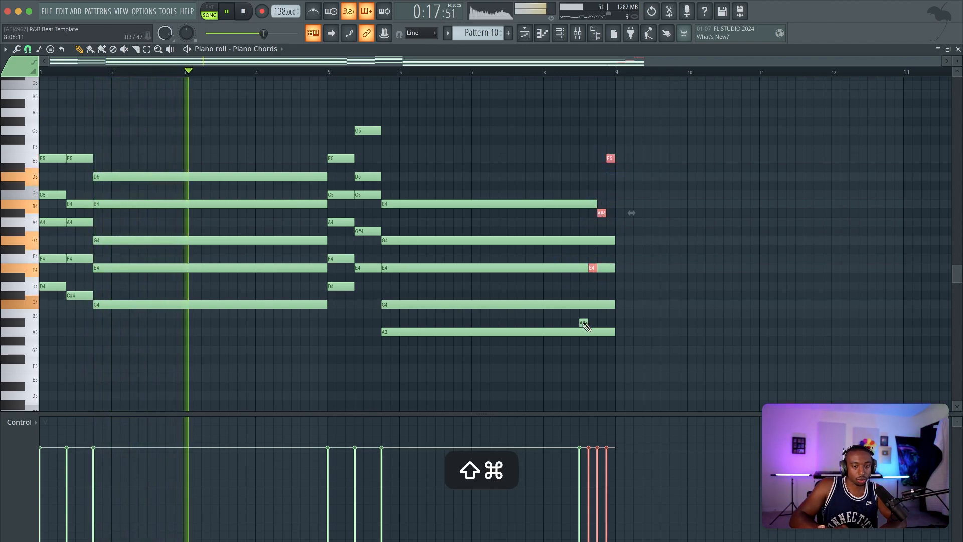
pyautogui.keyDown('shift'); pyautogui.keyDown('super'); pyautogui.click(586, 322); pyautogui.keyUp('super'); pyautogui.keyUp('shift')
pyautogui.hotkey('shift', 'Down')
pyautogui.hotkey('shift', 'Down')
pyautogui.hotkey('shift', 'Down')
pyautogui.hotkey('shift', 'Down')
pyautogui.hotkey('shift', 'Down')
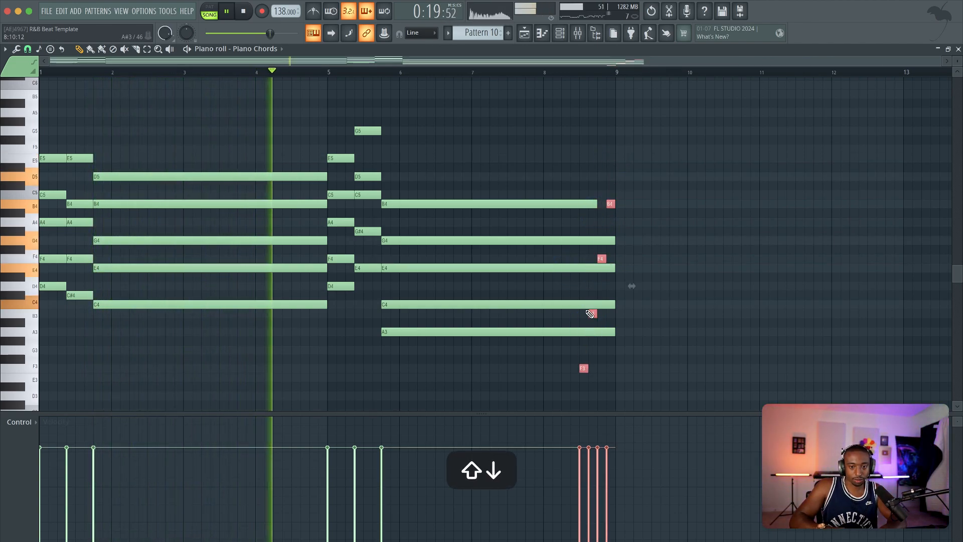
pyautogui.click(612, 131)
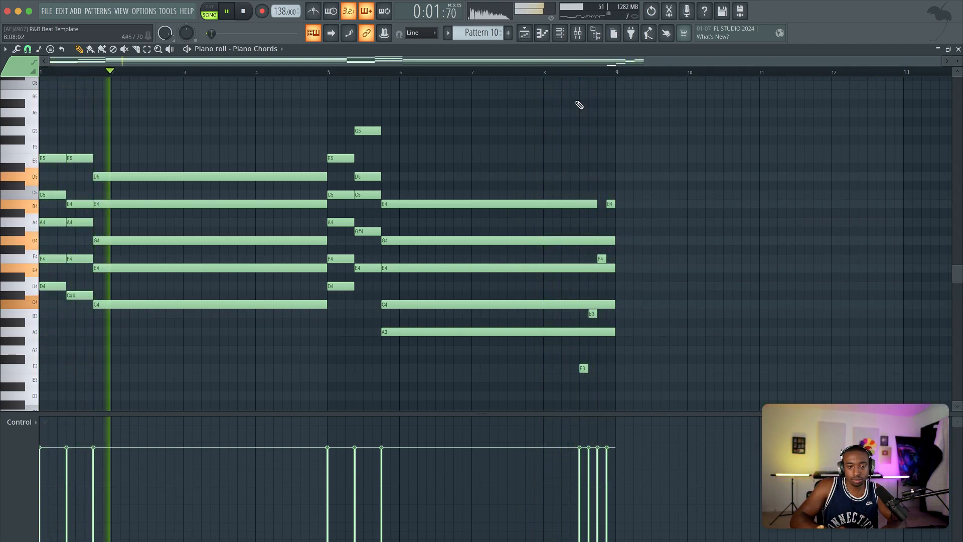
pyautogui.press('space')
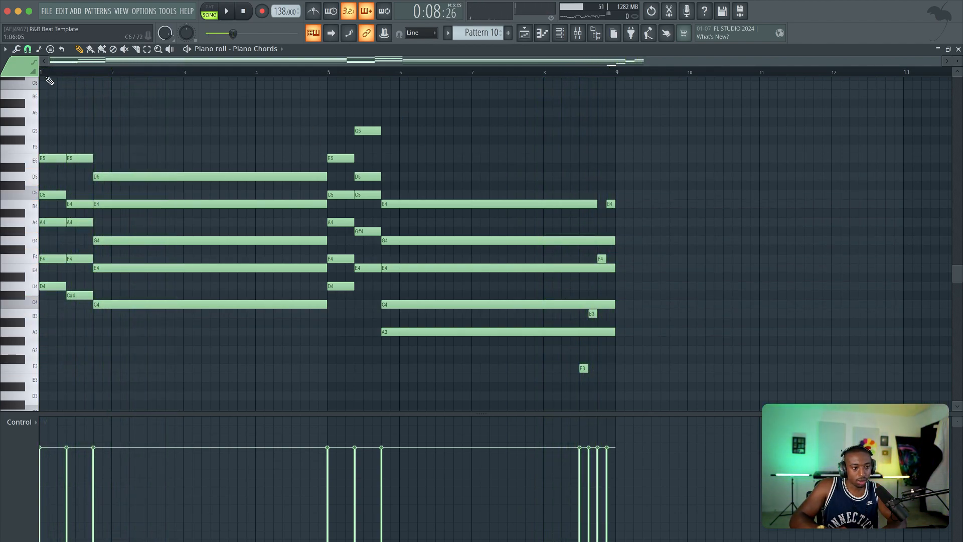
# - Run the Humanize script on the piano chords with Velocity Offset 0.339, Duration Offset 0.012 and Start Time Range 0.047
pyautogui.click(16, 49)
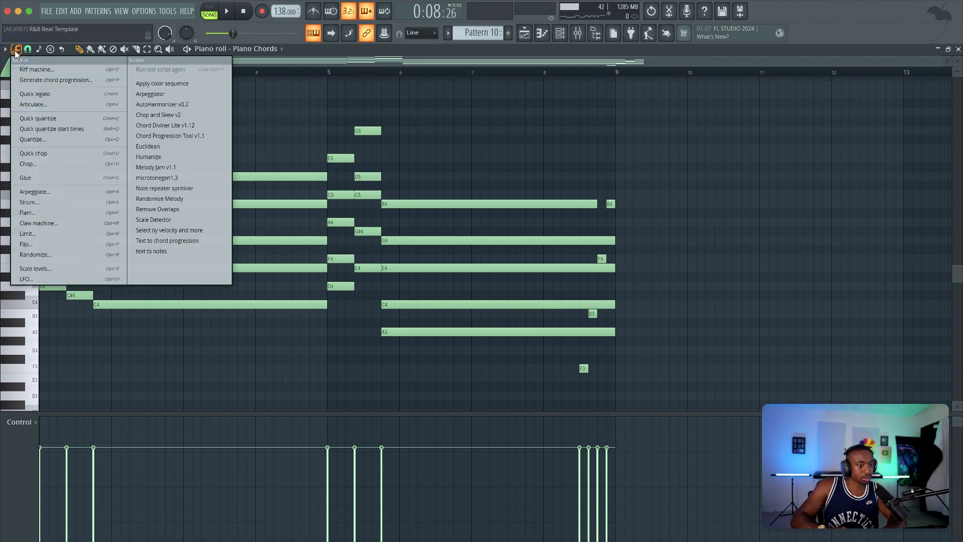
pyautogui.click(150, 156)
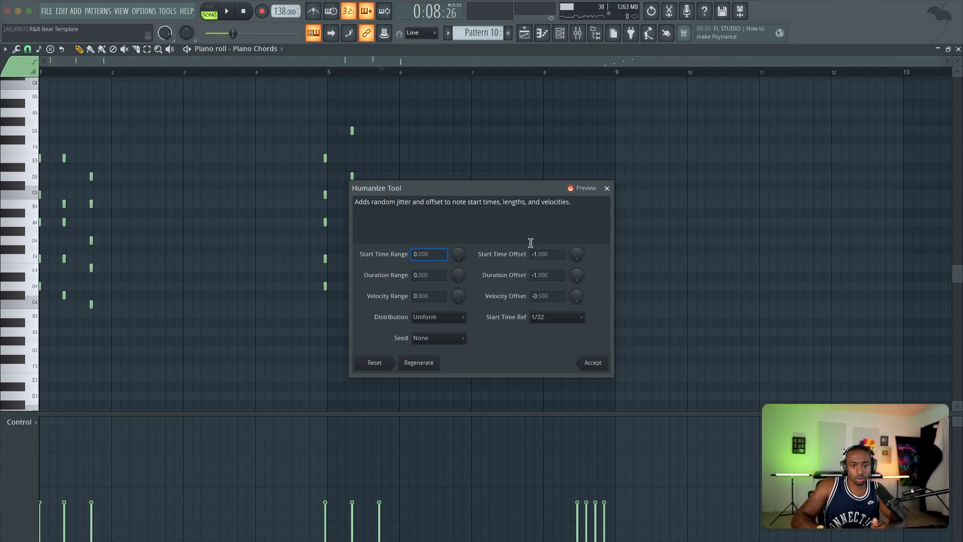
pyautogui.moveTo(577, 296); pyautogui.dragTo(583, 320)
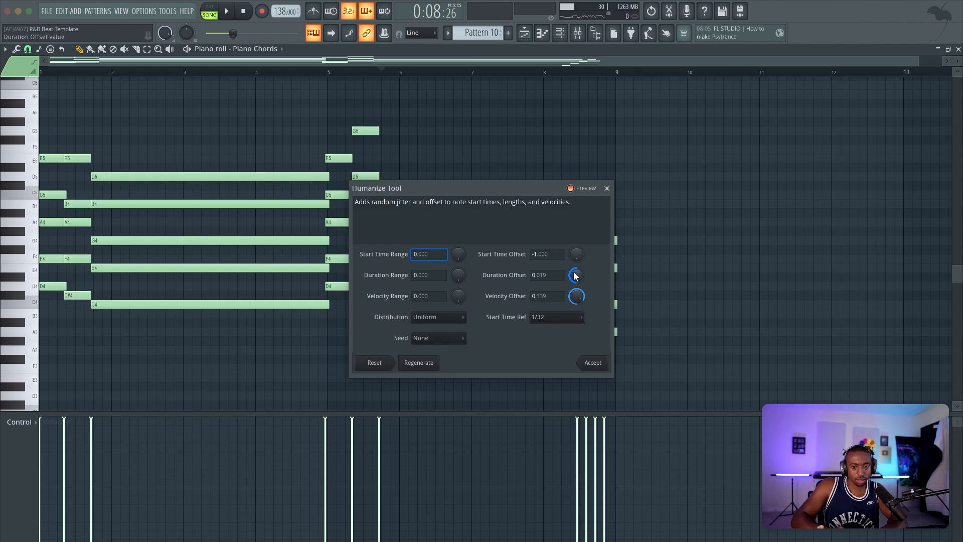
pyautogui.moveTo(575, 279)
pyautogui.mouseDown()
pyautogui.moveTo(576, 300)
pyautogui.moveTo(575, 270)
pyautogui.mouseUp()
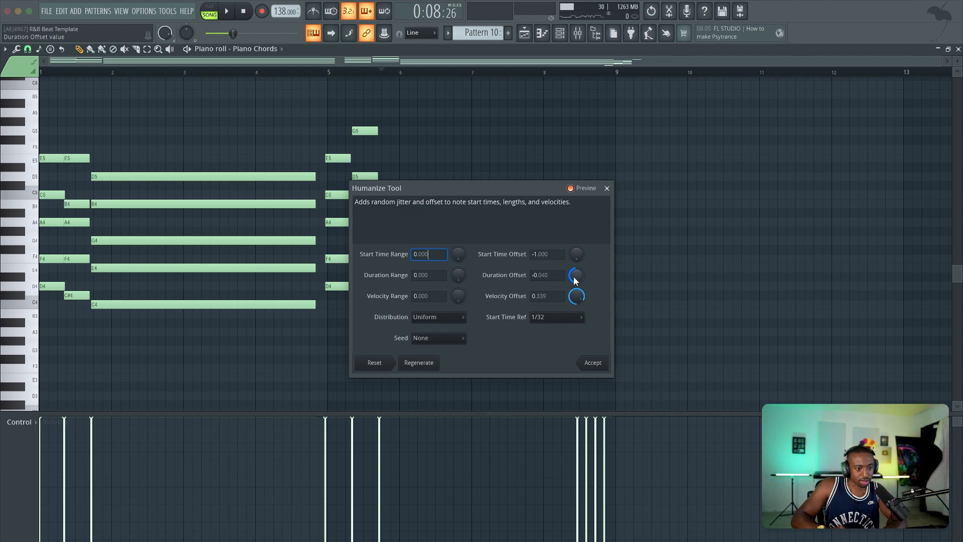
pyautogui.moveTo(576, 275); pyautogui.dragTo(576, 280)
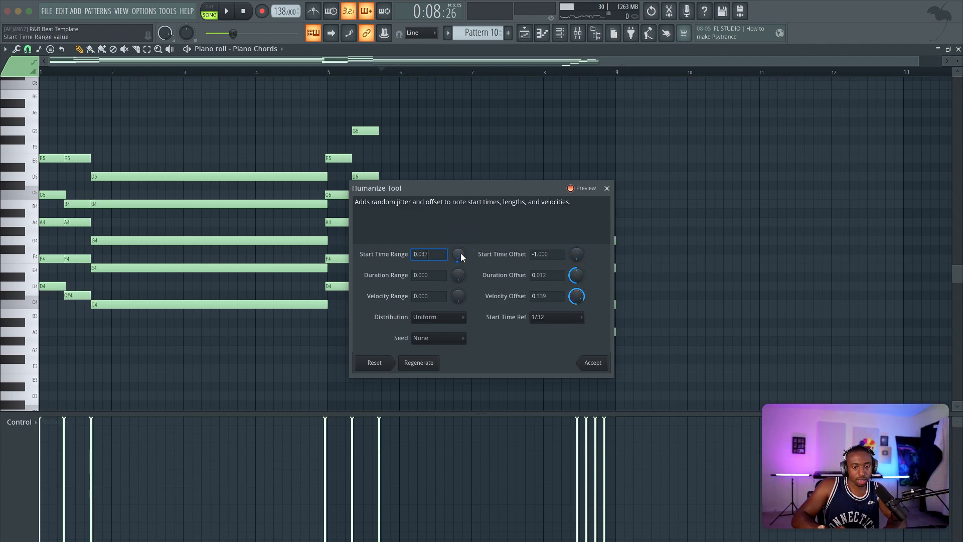
# - Set Humanize's Velocity Range to 0.305, Start Time Offset to 0.344 and Duration Range to 0.298, preview the chords, and accept
pyautogui.moveTo(458, 199); pyautogui.dragTo(573, 127)
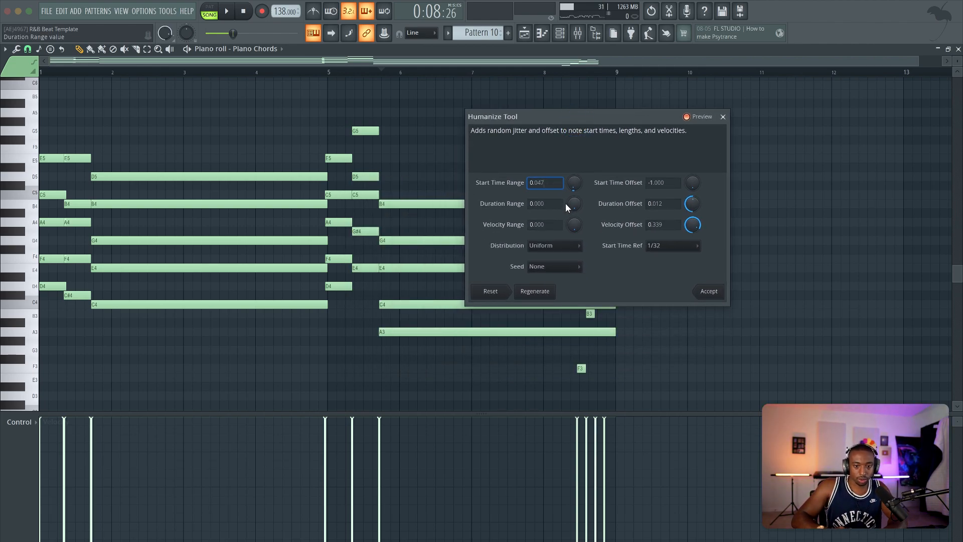
pyautogui.moveTo(574, 224); pyautogui.dragTo(575, 223)
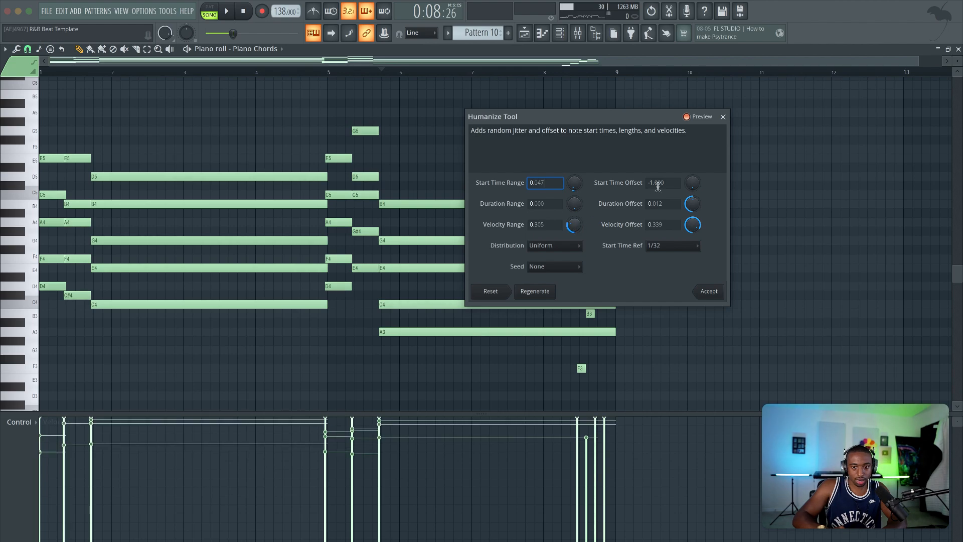
pyautogui.moveTo(693, 182); pyautogui.dragTo(691, 183)
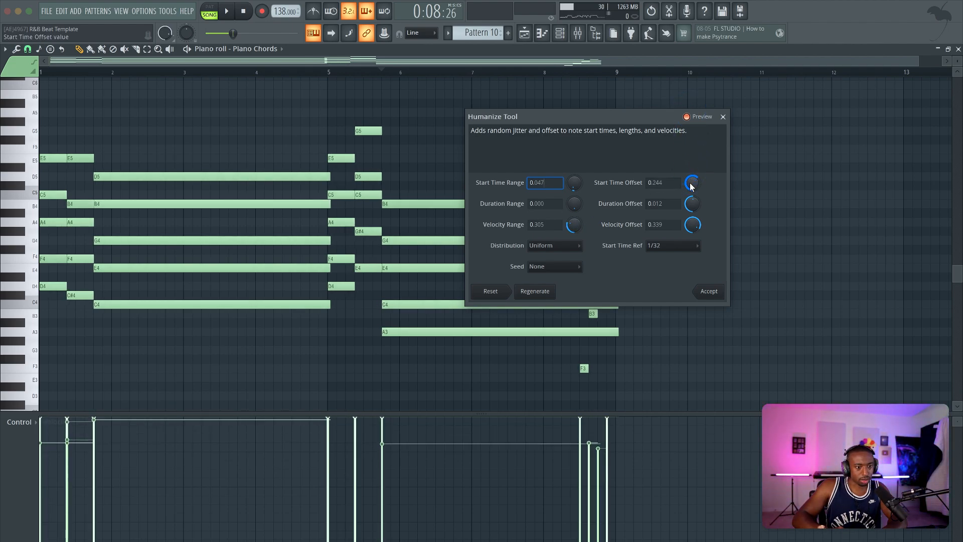
pyautogui.moveTo(693, 186); pyautogui.dragTo(693, 182)
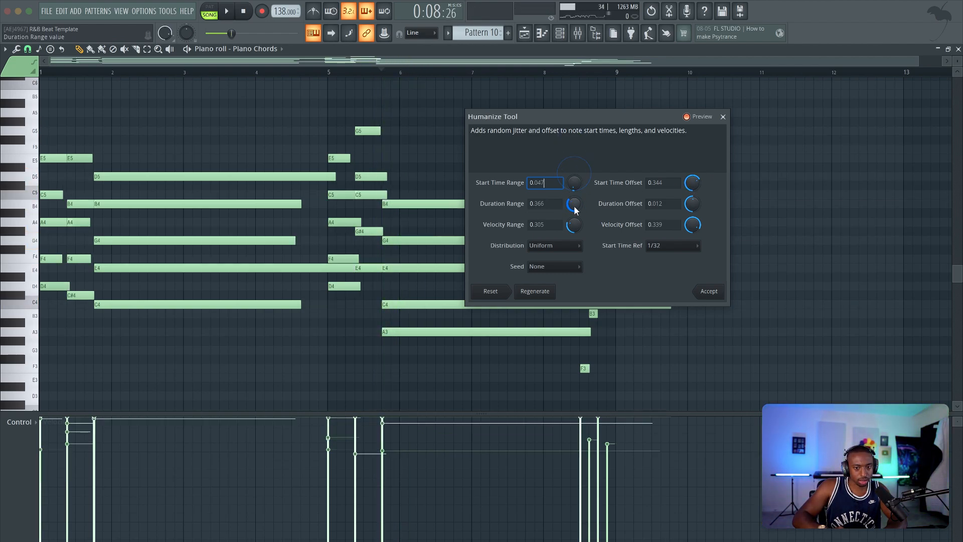
pyautogui.press('space')
pyautogui.moveTo(574, 208); pyautogui.dragTo(567, 194)
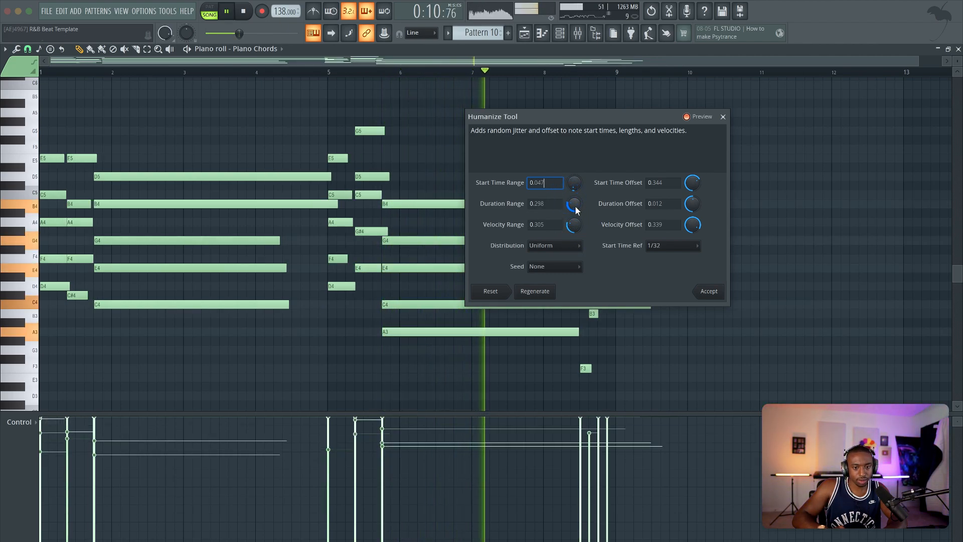
pyautogui.click(663, 245)
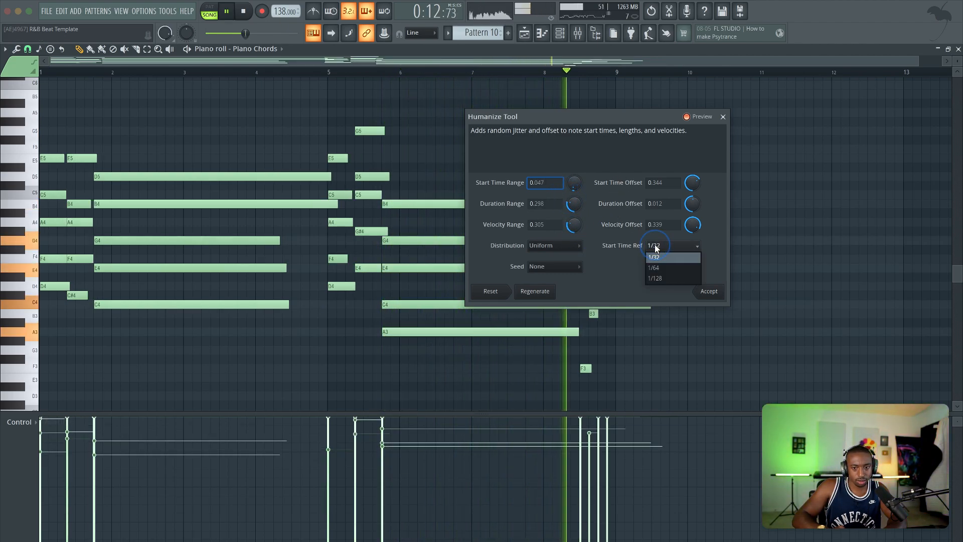
pyautogui.click(617, 255)
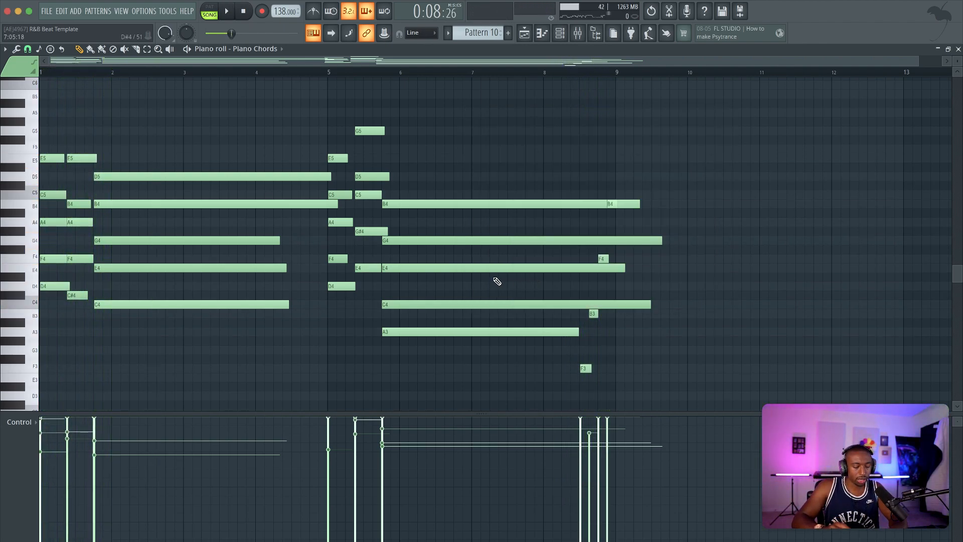
# - Lower the chord velocities by reducing Multiply in level scaling, accept it, and play back the result
pyautogui.hotkey('alt', 'x')
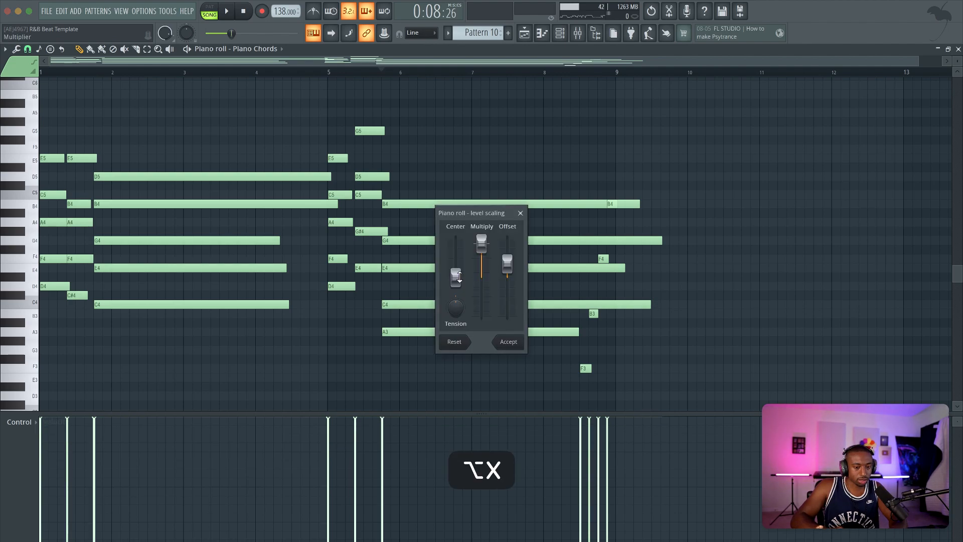
pyautogui.moveTo(480, 242); pyautogui.dragTo(479, 292)
pyautogui.moveTo(471, 330); pyautogui.dragTo(469, 389)
pyautogui.press('space')
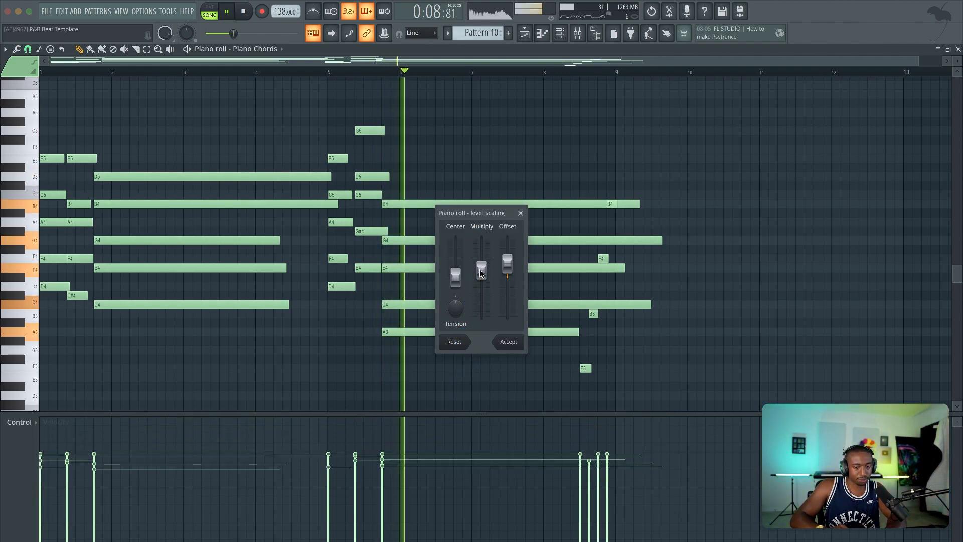
pyautogui.click(507, 342)
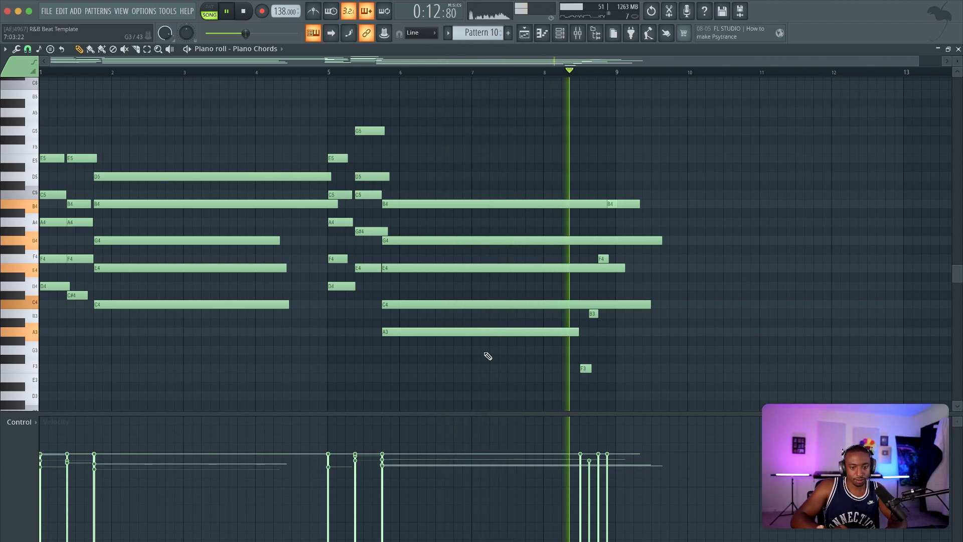
pyautogui.press('space')
# - Trim the overlapping ends of the first chord's A4 and F4 notes by slicing them just before the second chord
pyautogui.hscroll(-2, 198, 85)
pyautogui.scroll(-2, 199, 86)
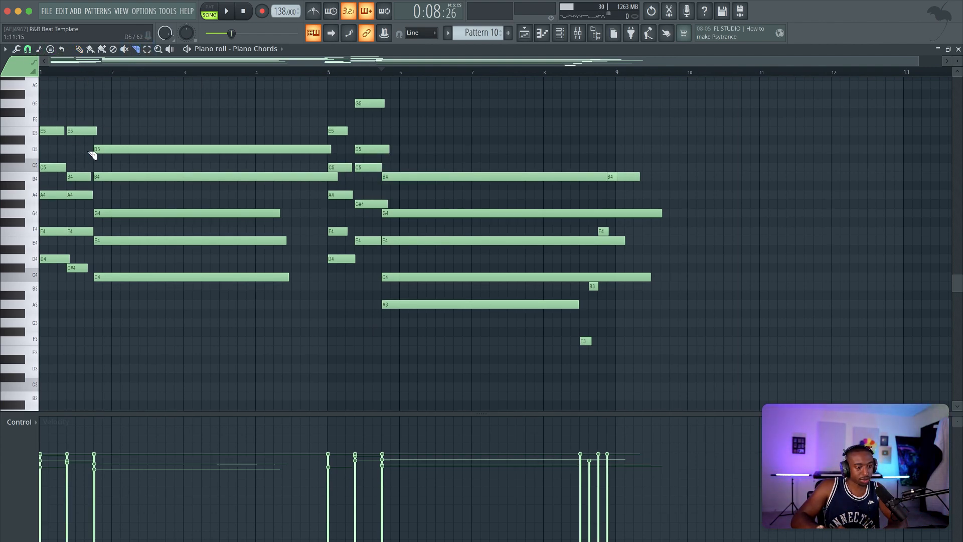
pyautogui.scroll(2, 93, 154)
pyautogui.scroll(2, 122, 109)
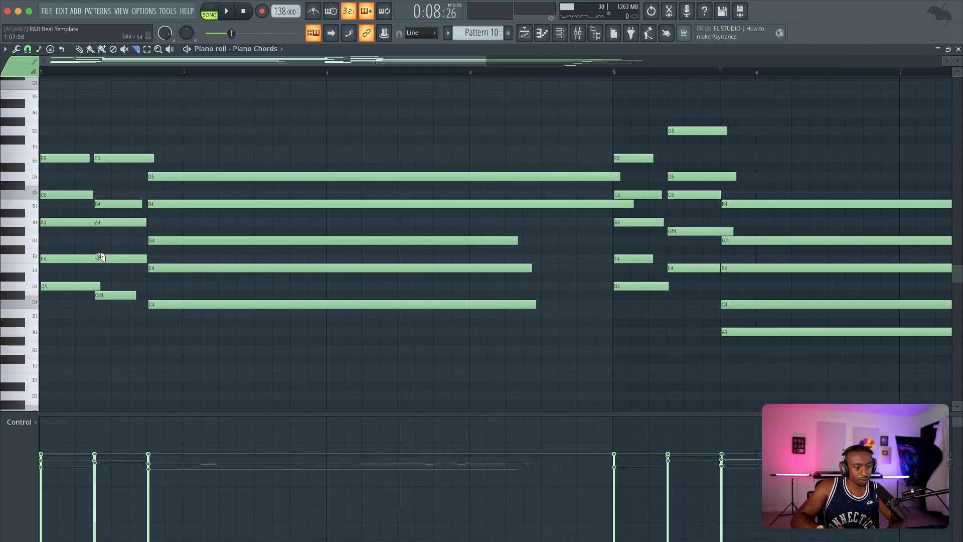
pyautogui.scroll(2, 100, 253)
pyautogui.scroll(2, 99, 226)
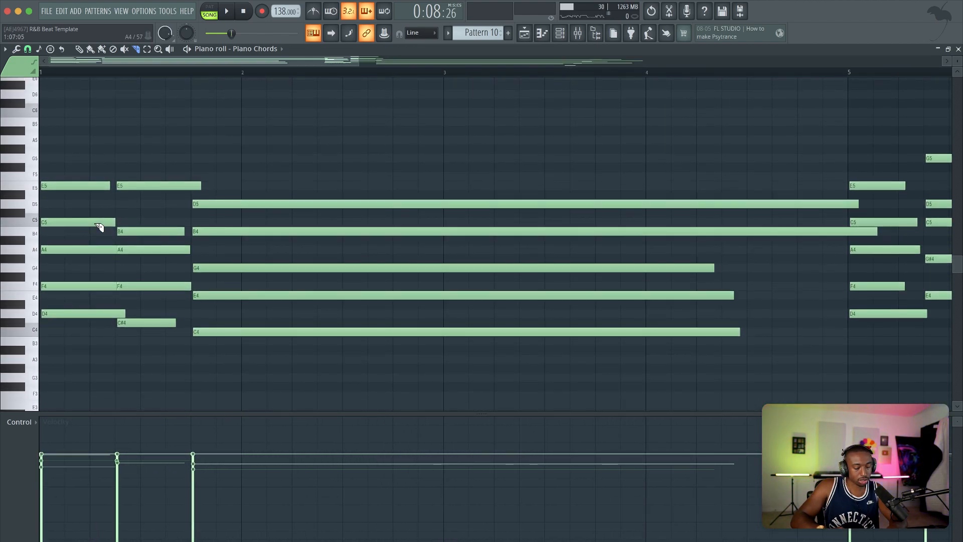
pyautogui.hotkey('alt', 'shift')
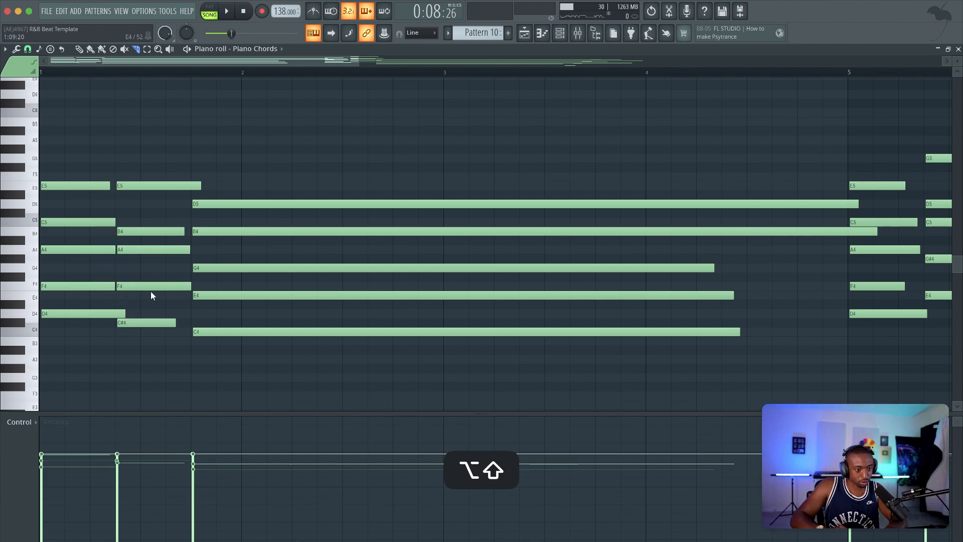
# - Run the Remove Overlaps script on the piano chords with the note end time option set to Max
pyautogui.scroll(-2, 193, 263)
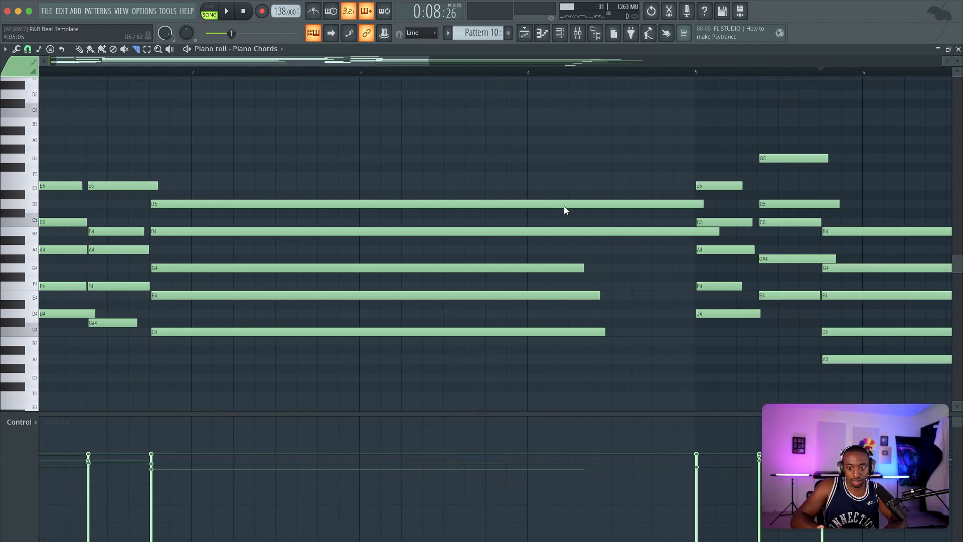
pyautogui.scroll(-2, 571, 210)
pyautogui.click(16, 49)
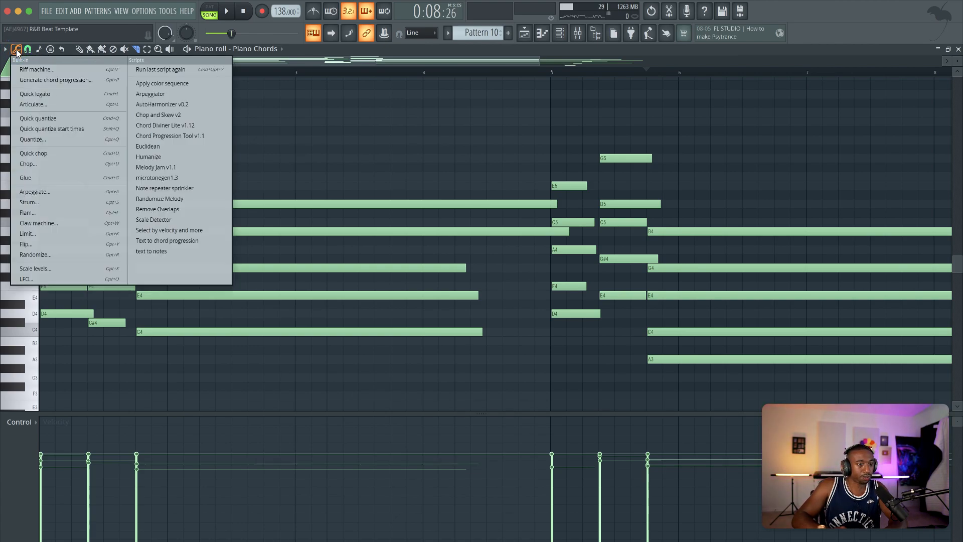
pyautogui.click(170, 212)
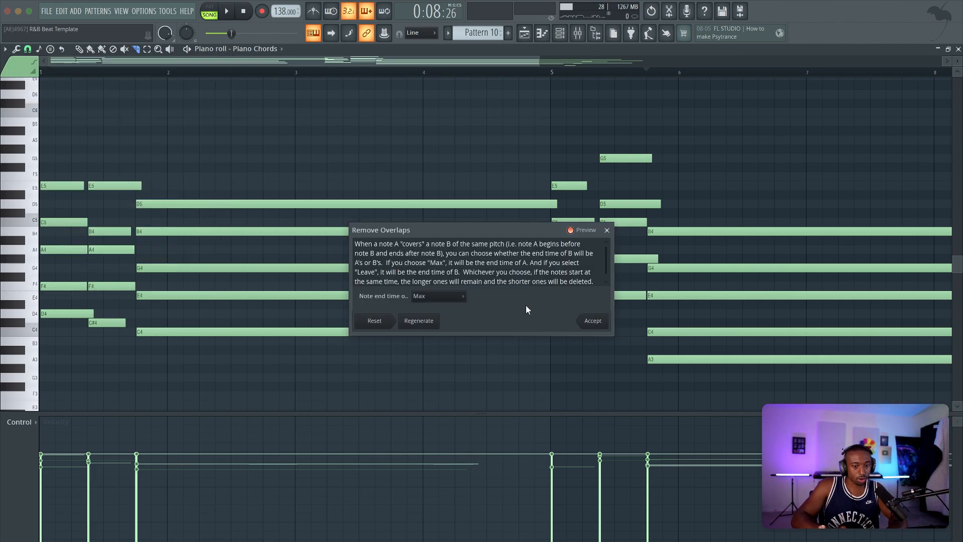
pyautogui.press('Return')
# - Slice the overhanging B4, G4, E4 and C4 notes at bar 9 and remove the tails past it
pyautogui.scroll(-4, 541, 288)
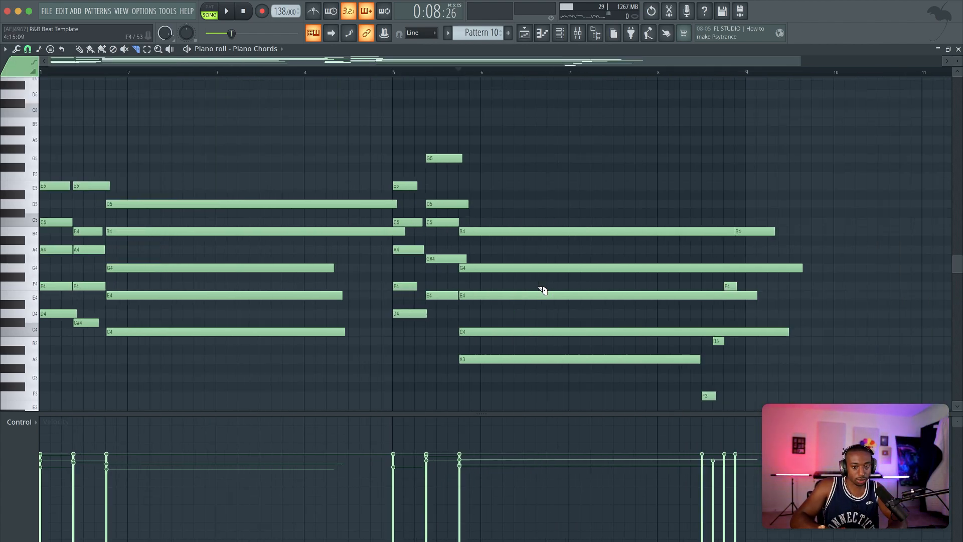
pyautogui.hscroll(3, 593, 198)
pyautogui.scroll(-1, 593, 198)
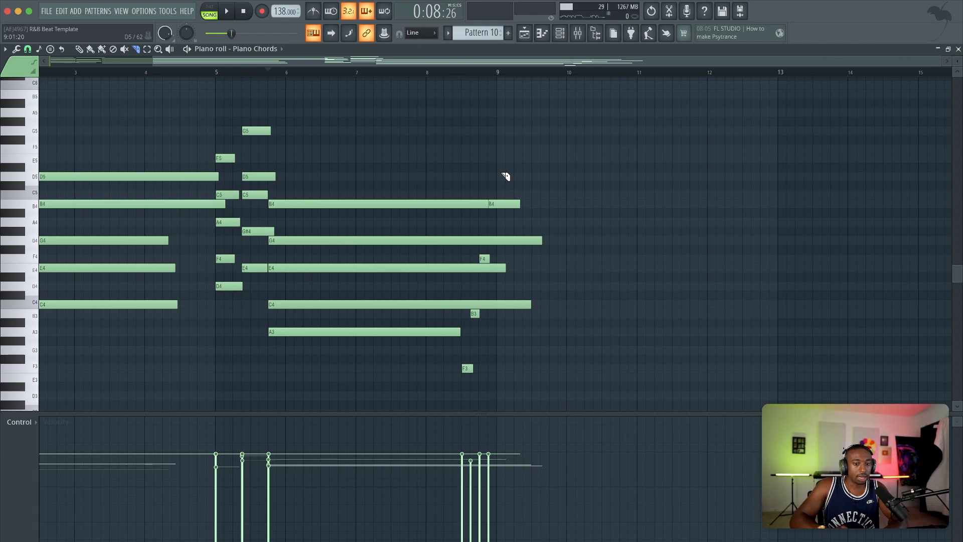
pyautogui.scroll(4, 523, 192)
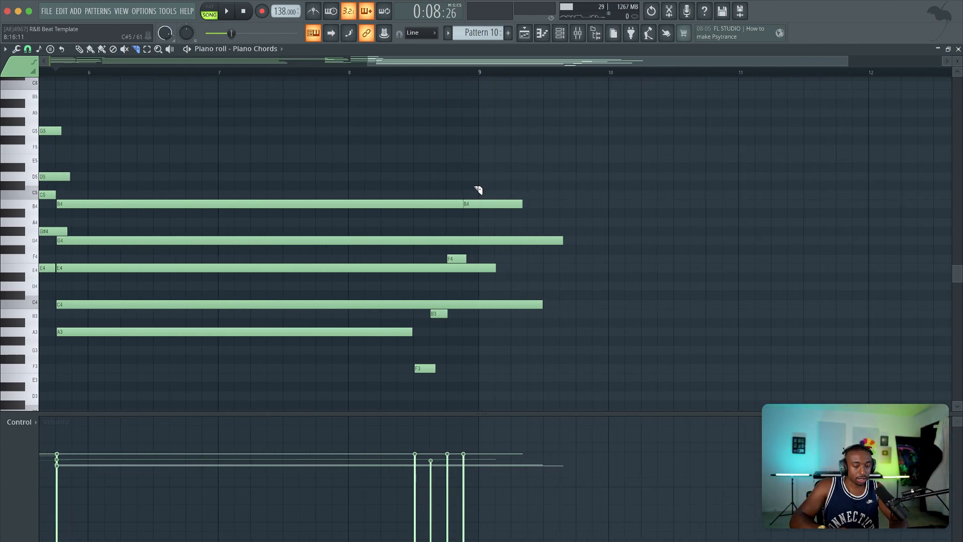
pyautogui.moveTo(490, 330); pyautogui.dragTo(490, 188)
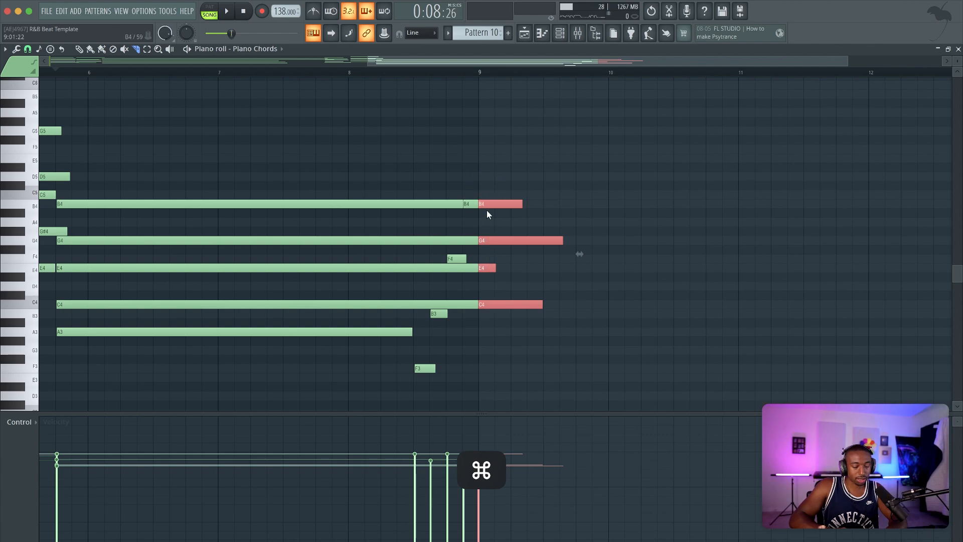
pyautogui.press('super+x')
pyautogui.scroll(-2, 496, 255)
pyautogui.scroll(2, 481, 133)
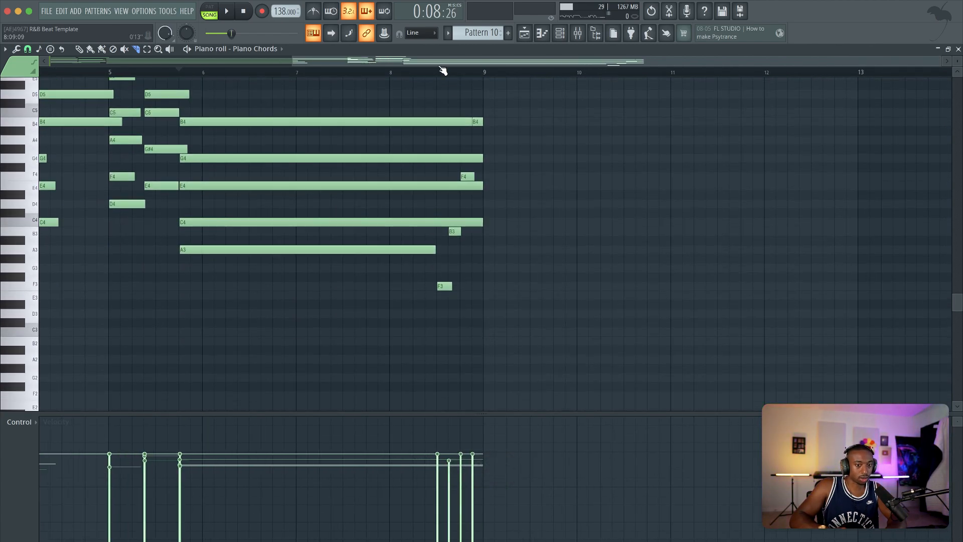
# - Play back the trimmed chords in the arrangement, and return to the Pattern 10 piano chord notes
pyautogui.press('space')
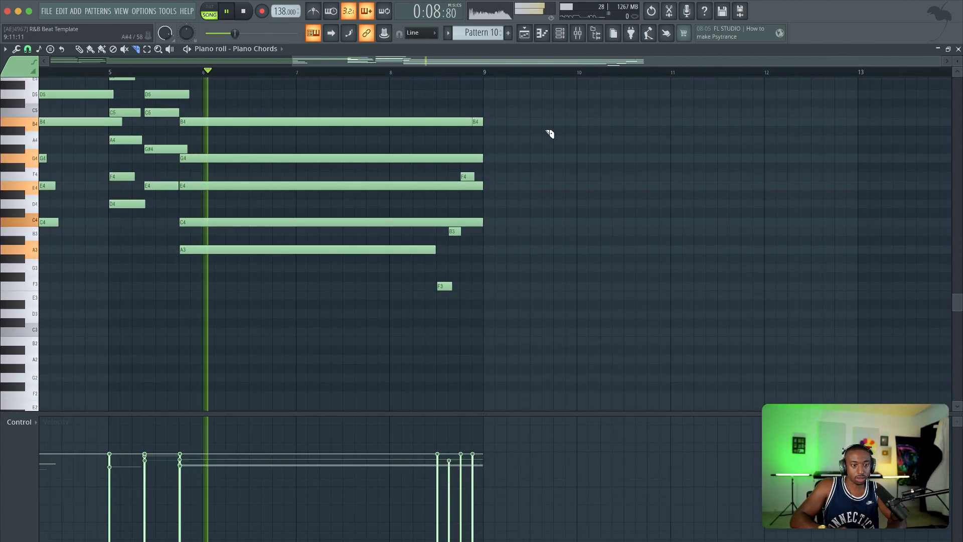
pyautogui.scroll(-2, 541, 90)
pyautogui.click(530, 39)
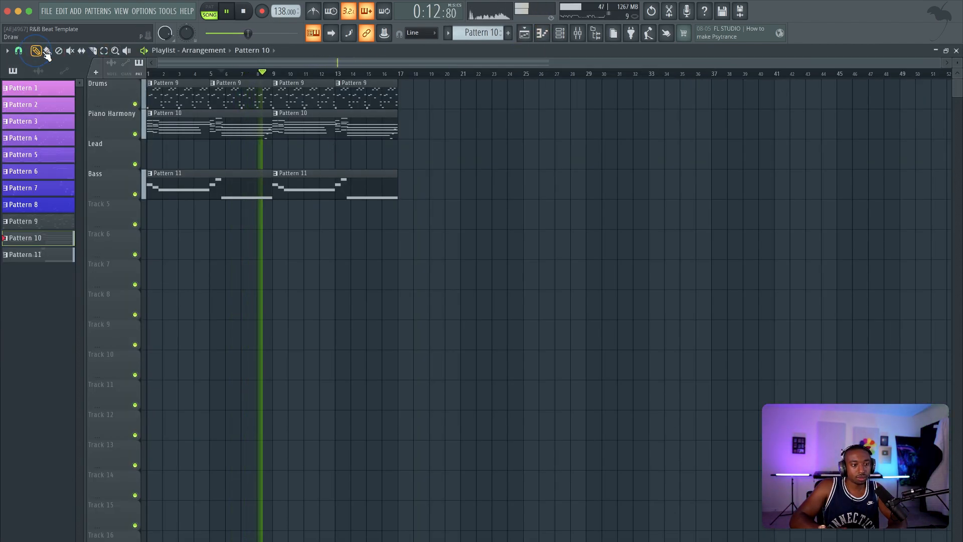
pyautogui.doubleClick(249, 131)
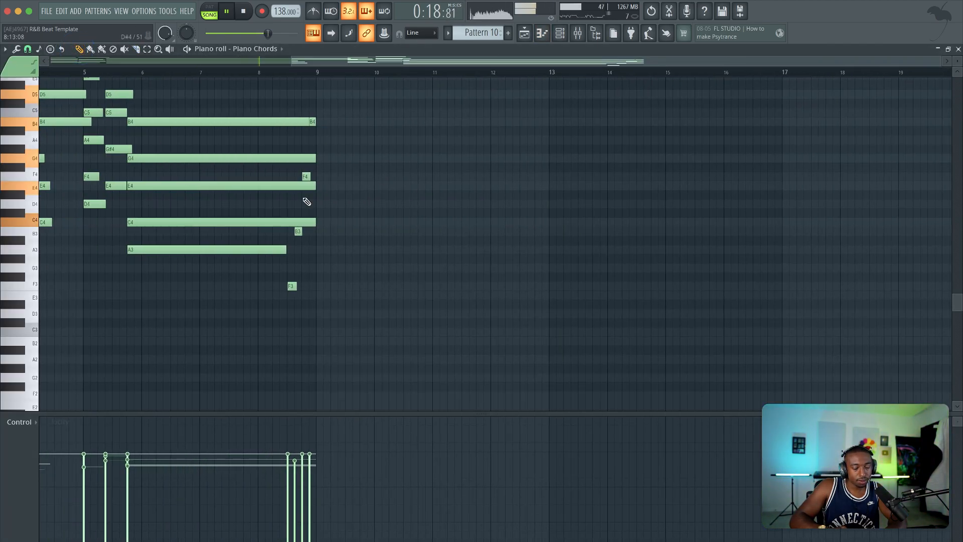
pyautogui.scroll(1, 307, 202)
pyautogui.press('space')
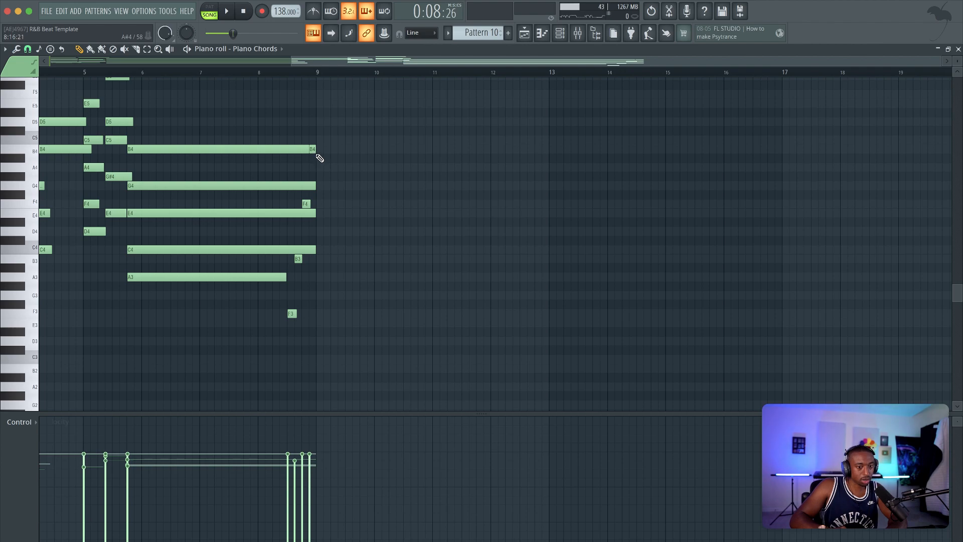
# - Reshape the short run ending bar 8 by raising its F4 note to G4 and B3 to D#4, and deleting its F3 note
pyautogui.keyDown('shift'); pyautogui.keyDown('super'); pyautogui.click(308, 203); pyautogui.keyUp('super'); pyautogui.keyUp('shift')
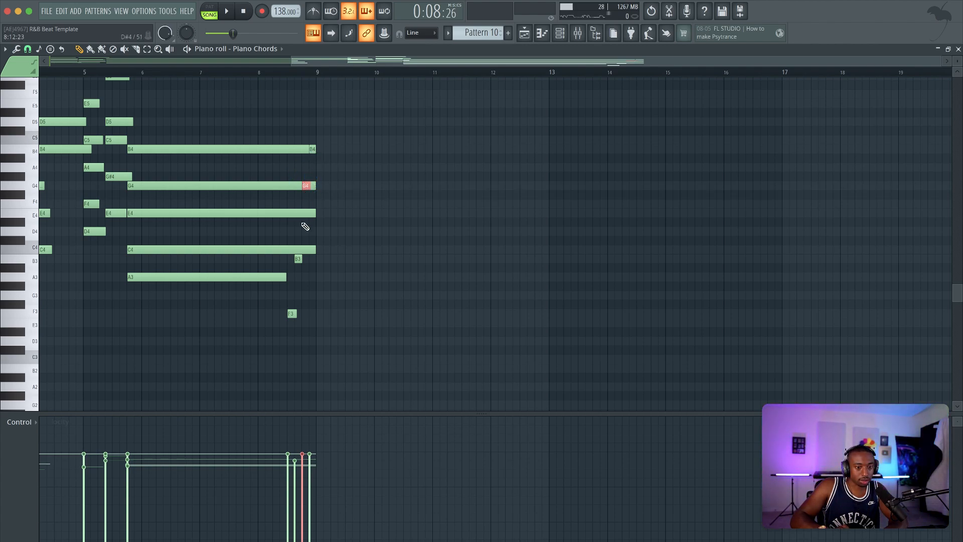
pyautogui.moveTo(297, 257); pyautogui.dragTo(297, 222)
pyautogui.press('space')
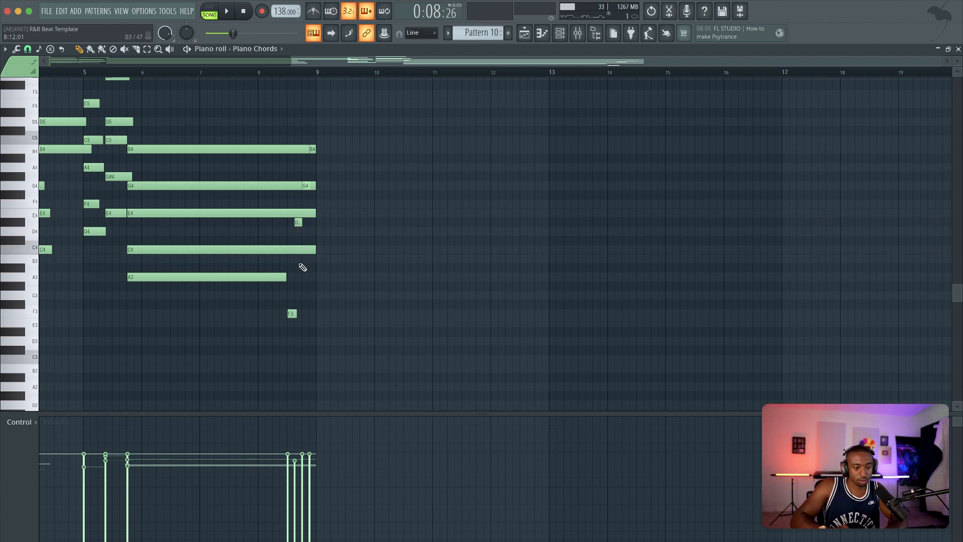
pyautogui.rightClick(292, 314)
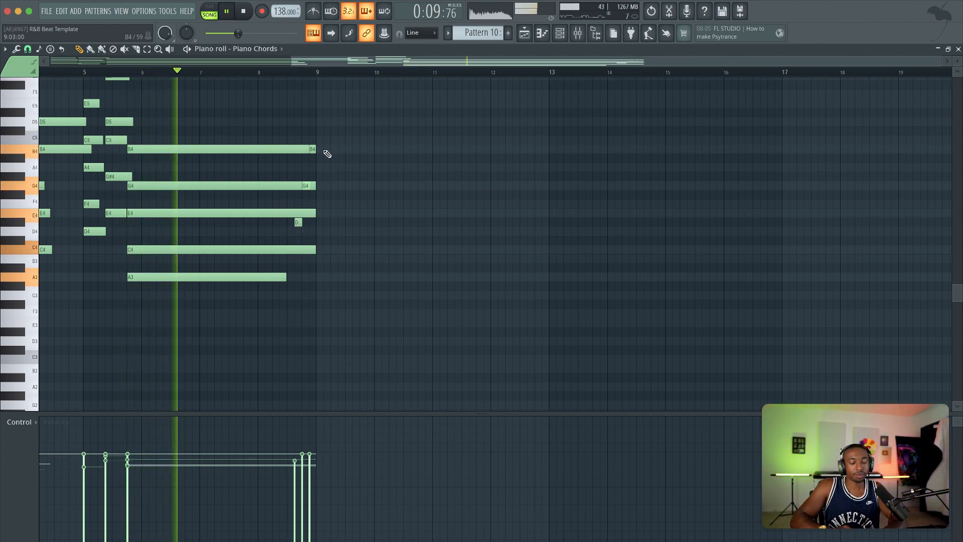
# - Play back the edited run with its D#4, G4 and B4 notes selected, and review it in the arrangement
pyautogui.keyDown('shift'); pyautogui.keyDown('super'); pyautogui.click(298, 222); pyautogui.keyUp('super'); pyautogui.keyUp('shift')
pyautogui.keyDown('shift'); pyautogui.keyDown('super'); pyautogui.click(306, 186); pyautogui.keyUp('super'); pyautogui.keyUp('shift')
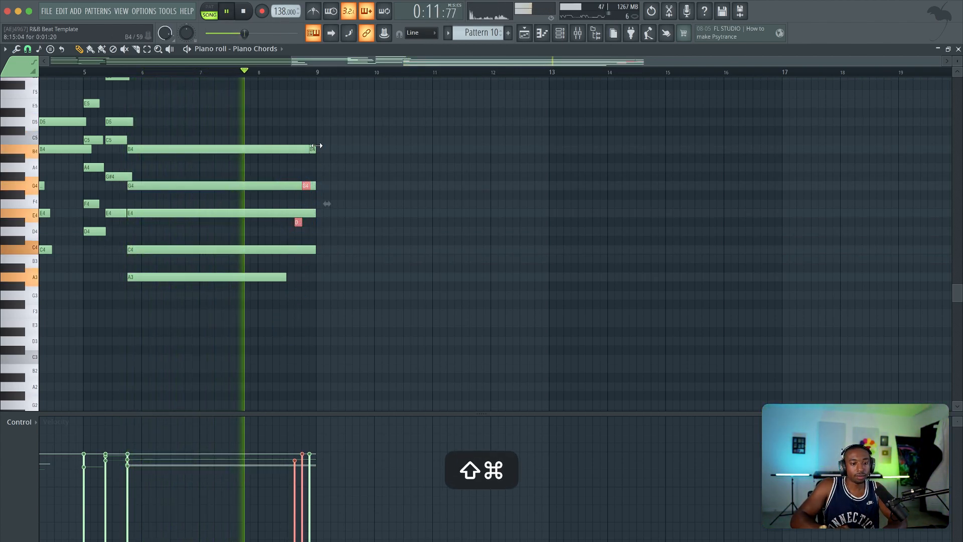
pyautogui.keyDown('shift'); pyautogui.keyDown('super'); pyautogui.click(313, 149); pyautogui.keyUp('super'); pyautogui.keyUp('shift')
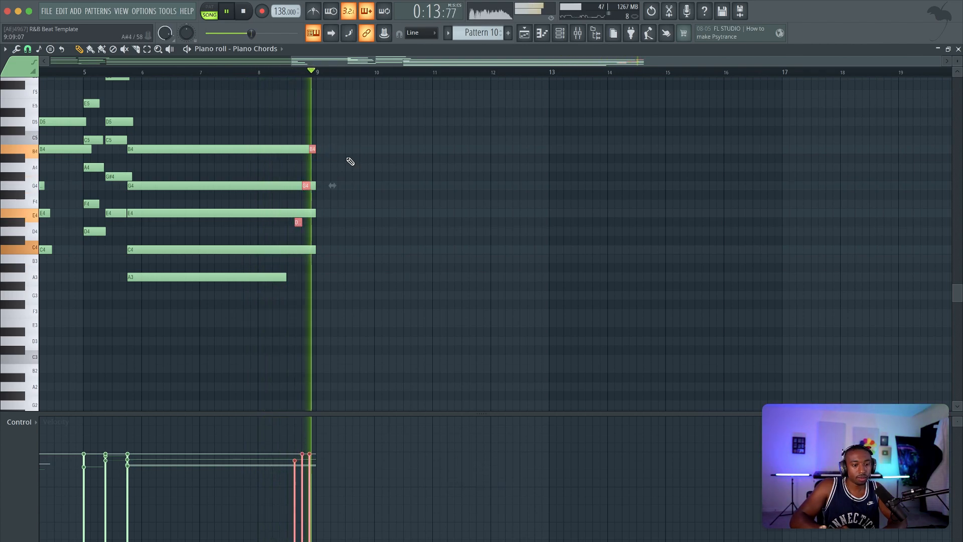
pyautogui.click(524, 33)
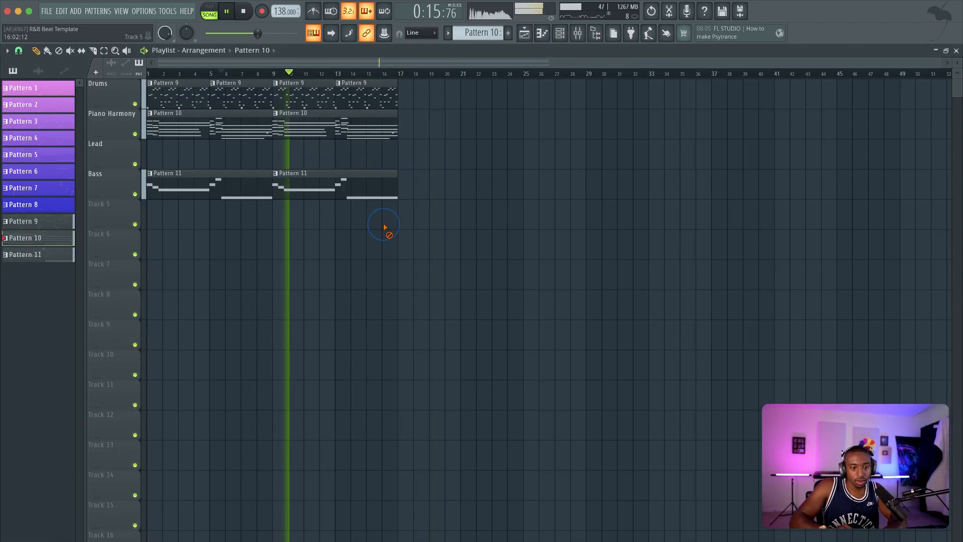
pyautogui.click(560, 34)
pyautogui.press('space')
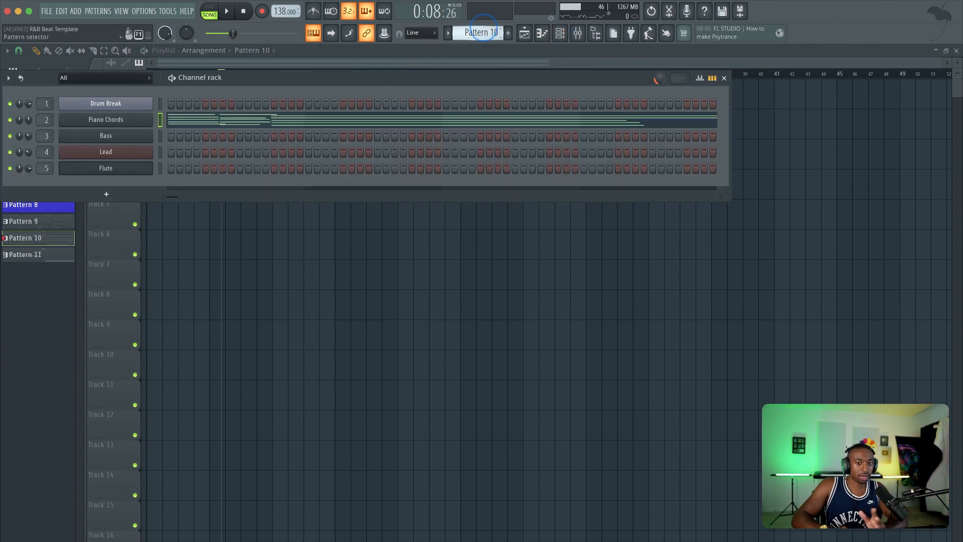
pyautogui.click(228, 120)
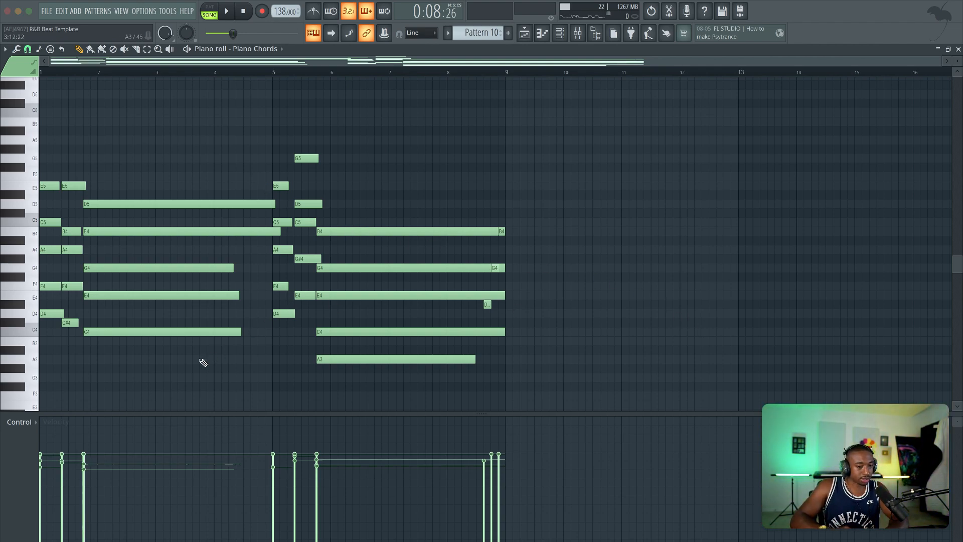
pyautogui.moveTo(170, 196); pyautogui.dragTo(144, 366)
pyautogui.click(516, 168)
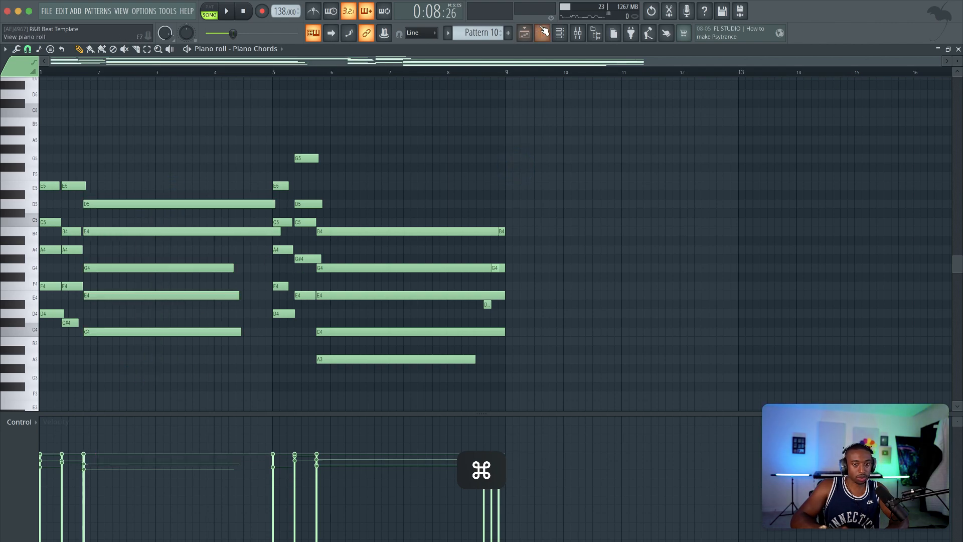
# - Switch the channel rack to the empty Pattern 12
pyautogui.click(569, 32)
pyautogui.scroll(-1, 492, 25)
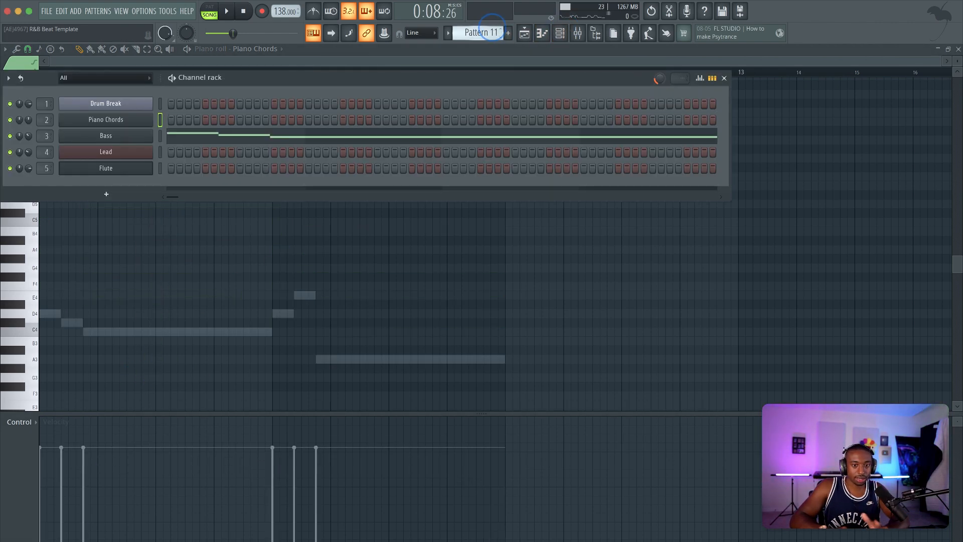
pyautogui.scroll(-1, 493, 29)
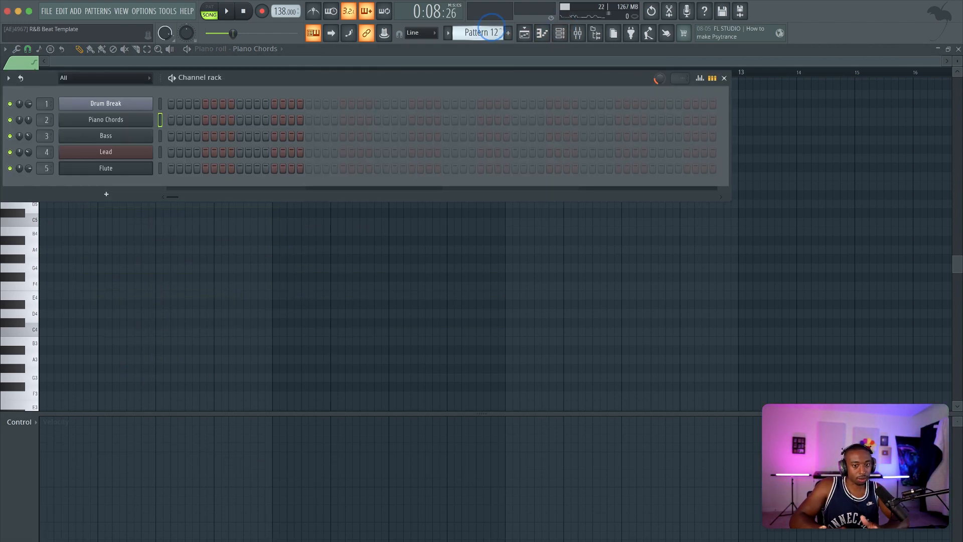
# - Set the typing keyboard to the Minor Natural (Aeolian) layout with root note A and octave 5
pyautogui.rightClick(316, 35)
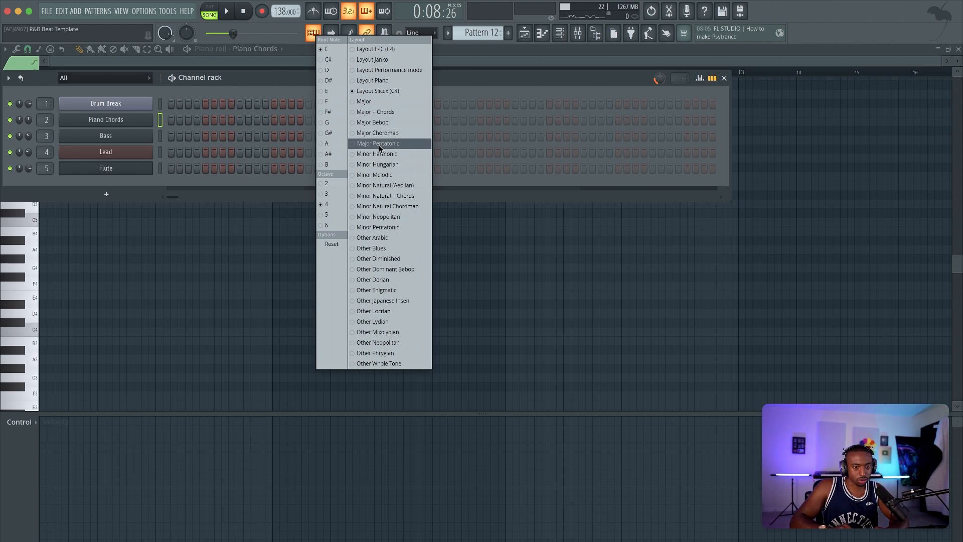
pyautogui.click(387, 187)
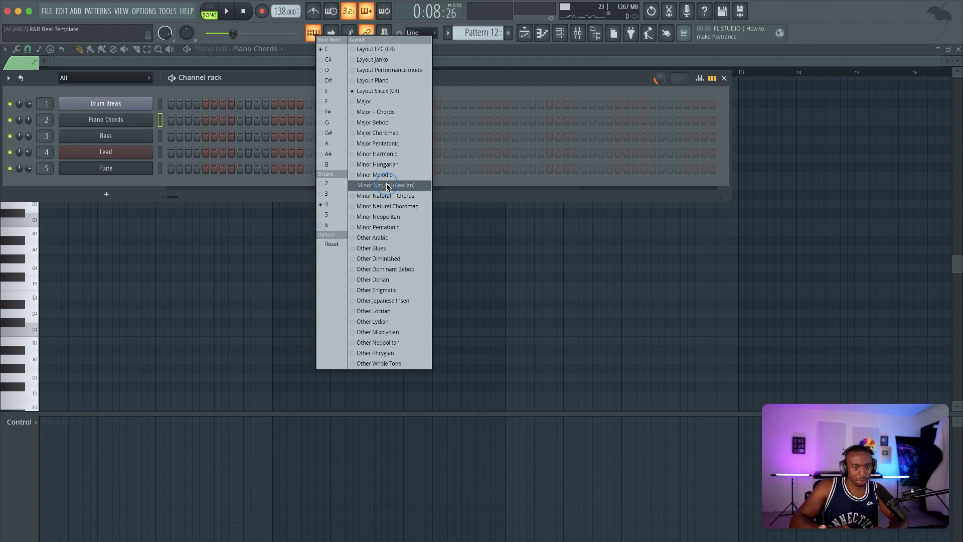
pyautogui.click(329, 144)
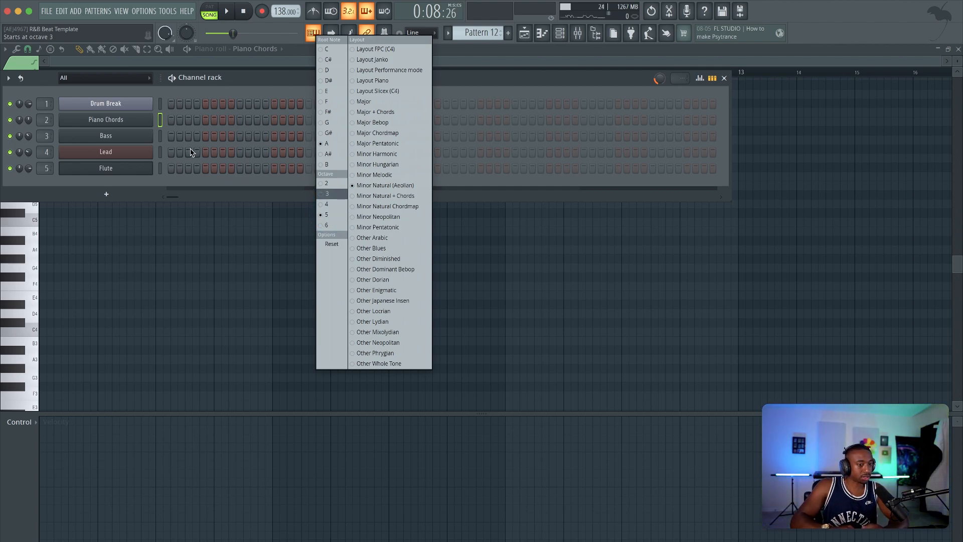
# - Select the Lead channel, arm recording, and record a melody take into Pattern 12 over the 16-bar arrangement
pyautogui.click(160, 154)
pyautogui.click(160, 155)
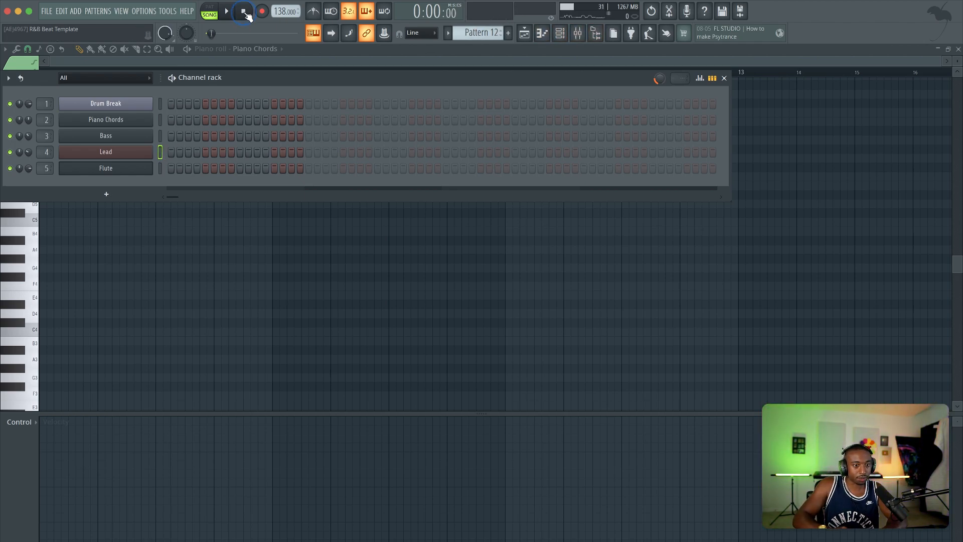
pyautogui.rightClick(268, 15)
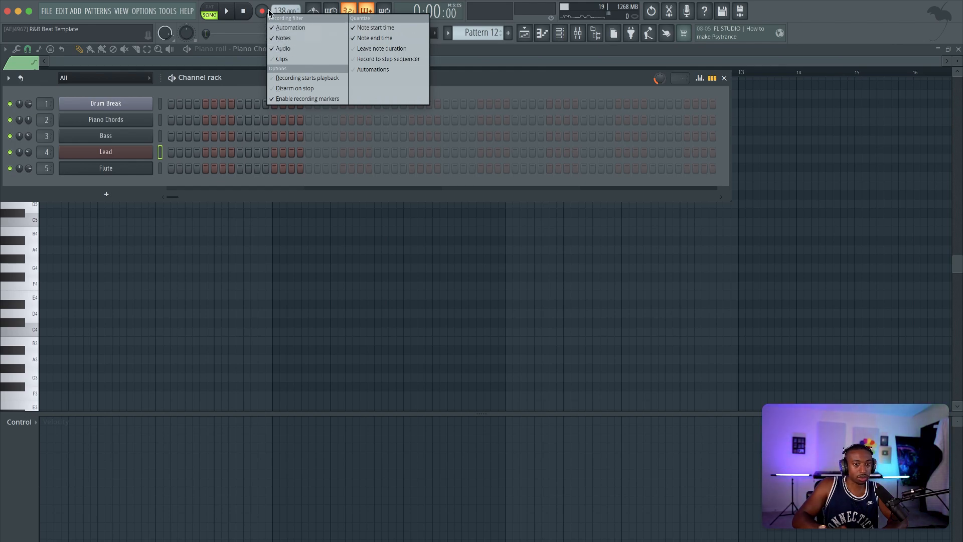
pyautogui.click(524, 34)
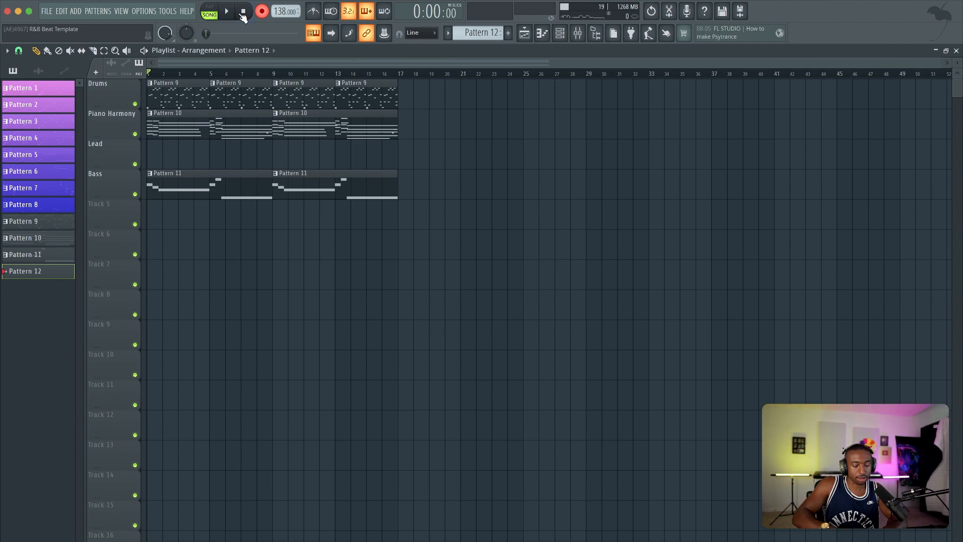
pyautogui.press('space')
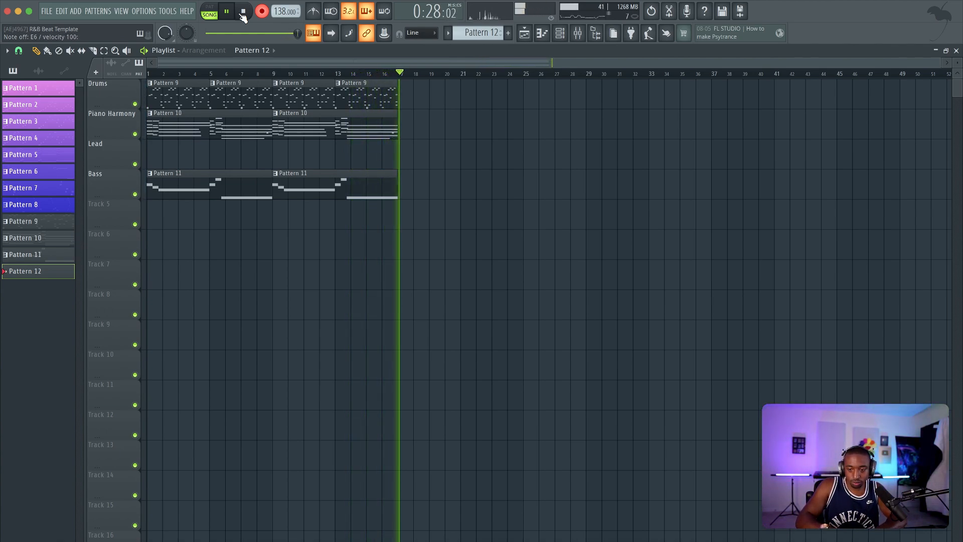
pyautogui.click(244, 13)
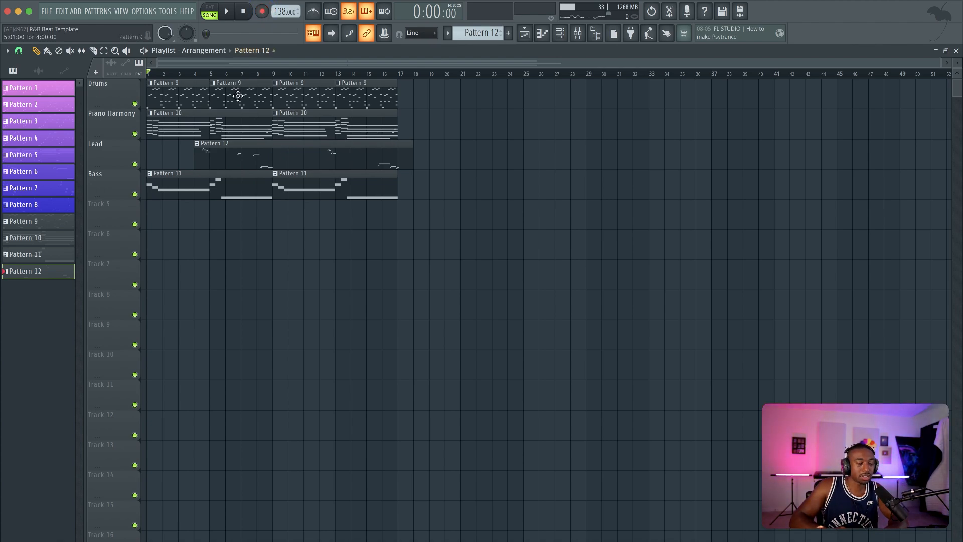
# - Remove the Pattern 12 clip from the Lead track and record another melody take over the beat
pyautogui.rightClick(247, 157)
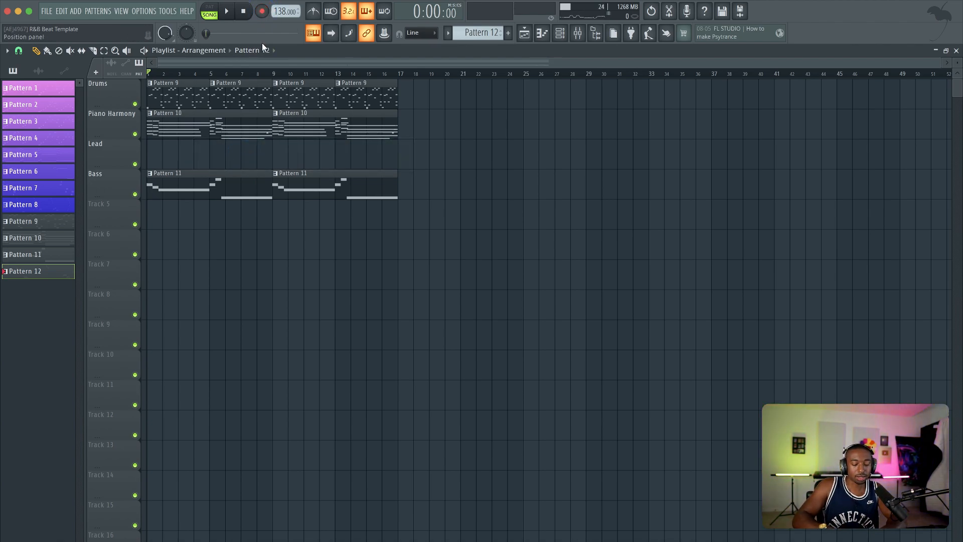
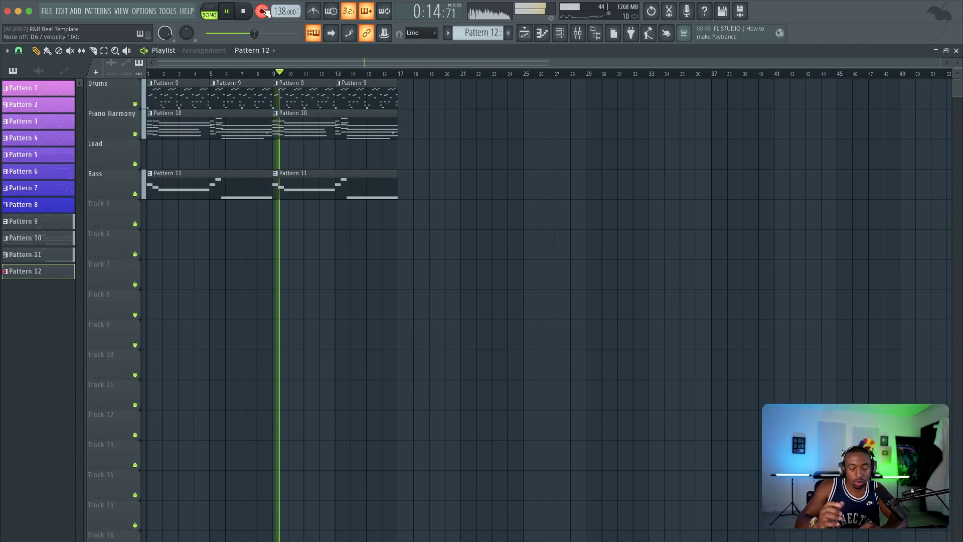
pyautogui.press('space')
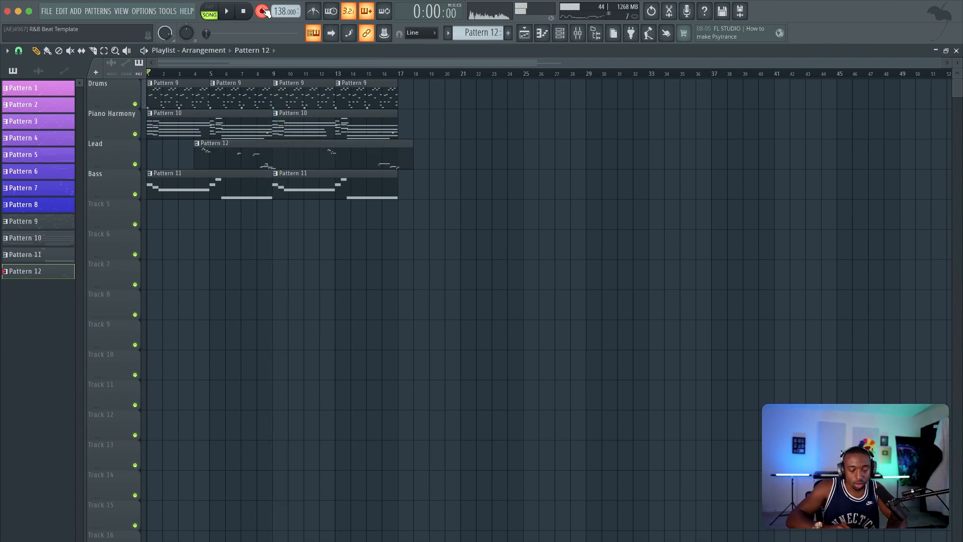
# - Clear the recorded Lead notes from Pattern 12 and remove its clip from the Lead track
pyautogui.click(559, 35)
pyautogui.press('super+x')
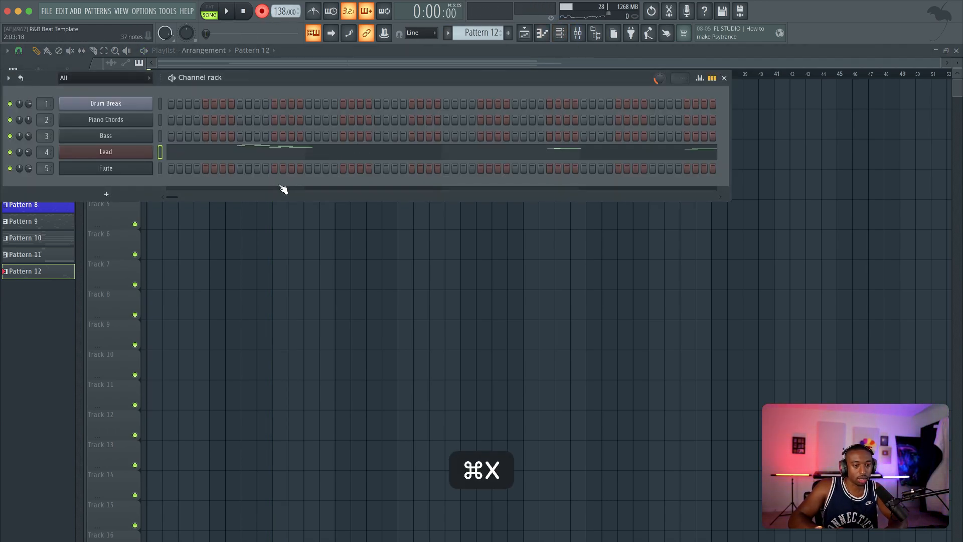
pyautogui.press('F6')
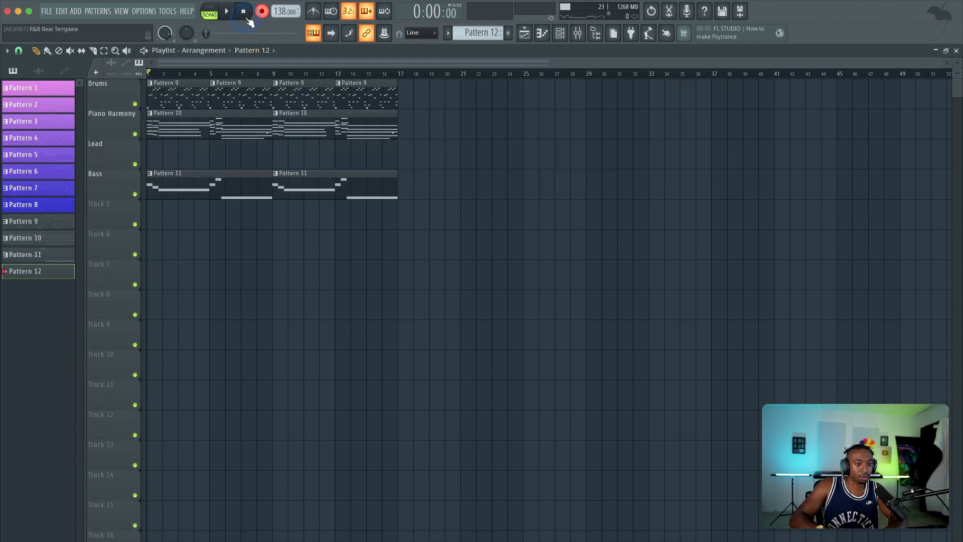
# - Select the Lead channel and record a shorter melody take into Pattern 12 over the first eight bars
pyautogui.click(564, 36)
pyautogui.rightClick(156, 149)
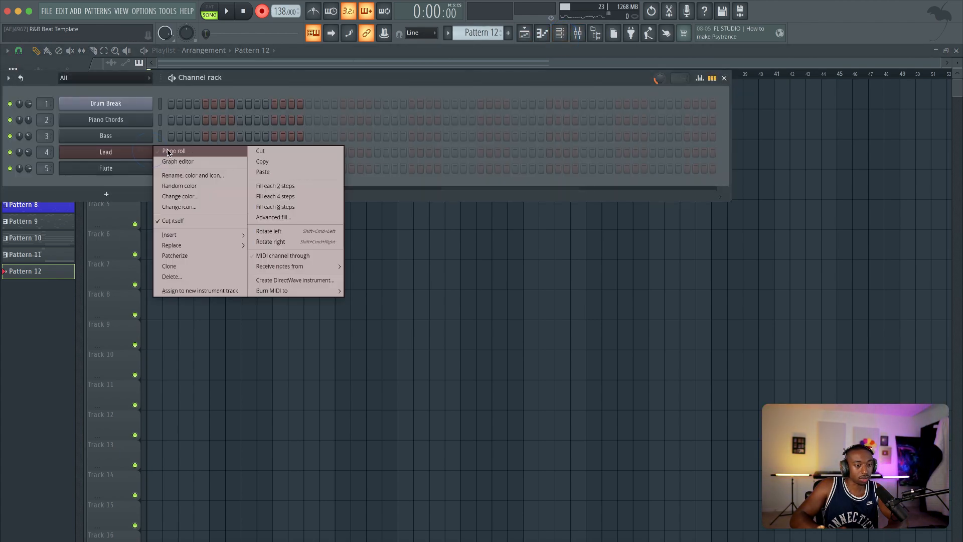
pyautogui.click(325, 91)
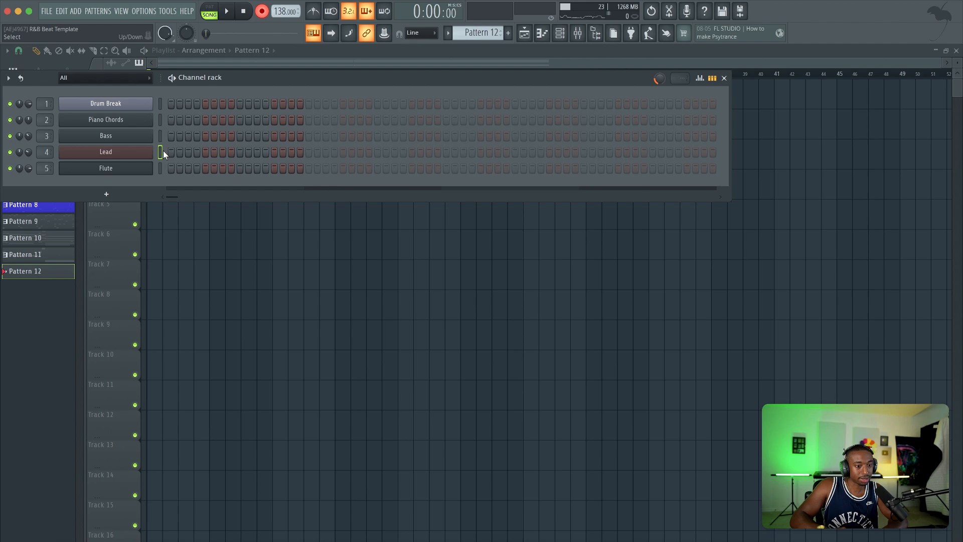
pyautogui.moveTo(163, 151); pyautogui.dragTo(259, 217)
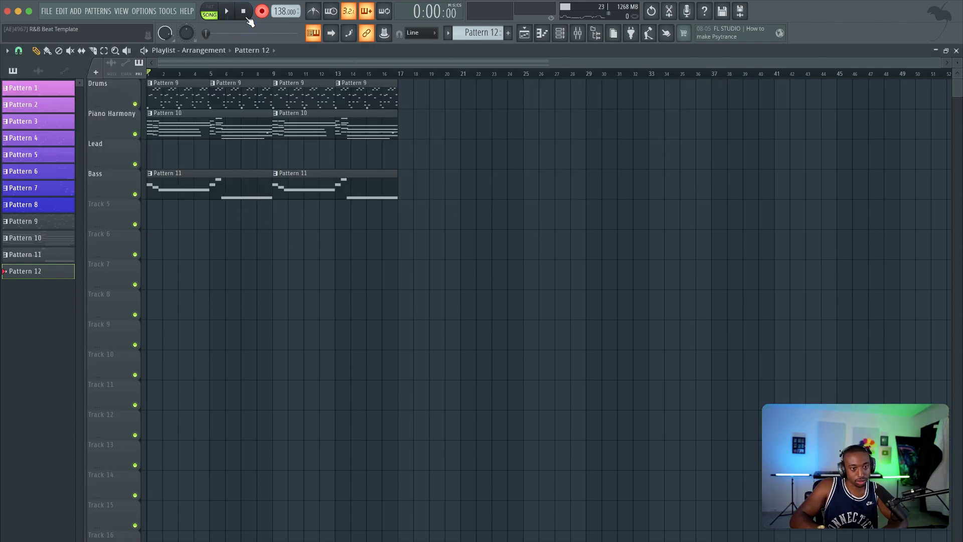
pyautogui.press('space')
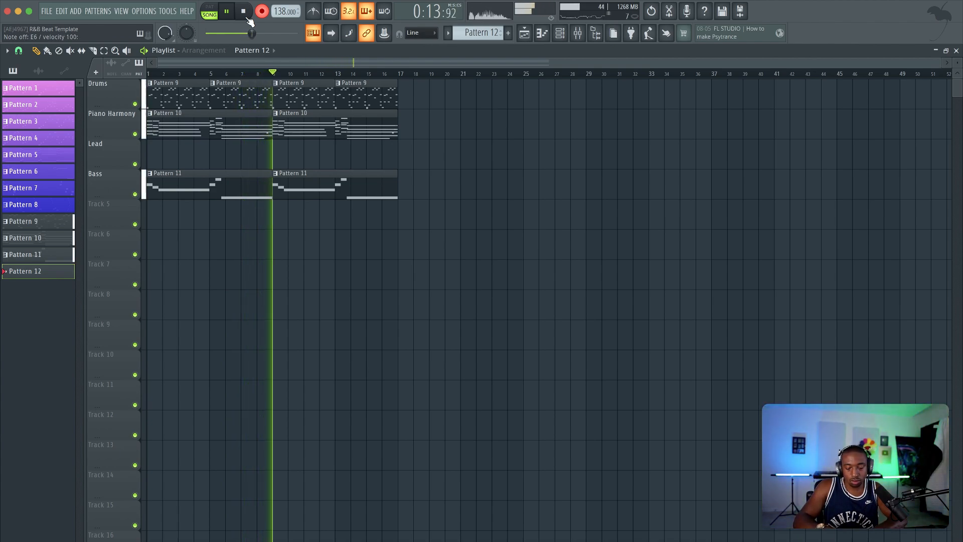
pyautogui.click(249, 12)
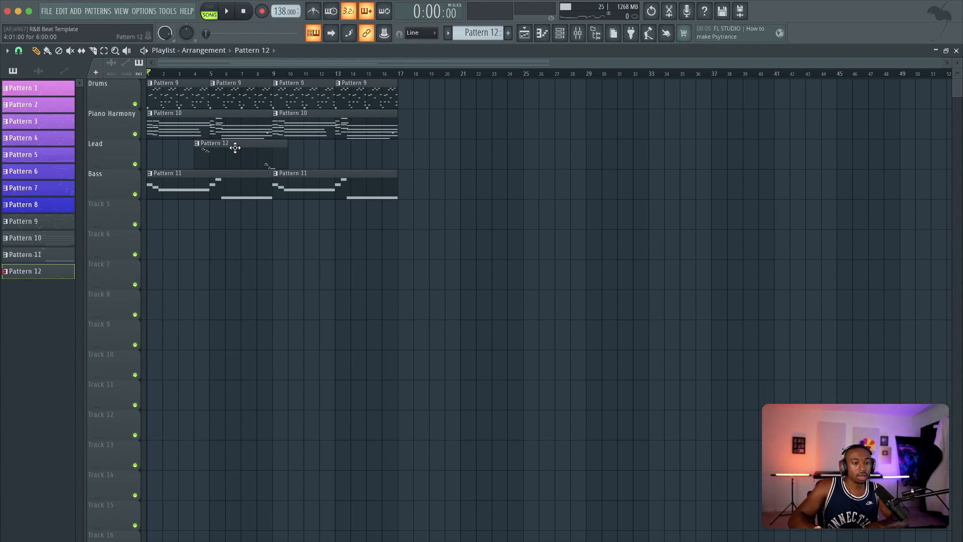
# - Copy the Pattern 12 clip to bar 12 on the Lead track and play the arrangement
pyautogui.moveTo(226, 150); pyautogui.dragTo(351, 149)
pyautogui.press('space')
pyautogui.click(243, 12)
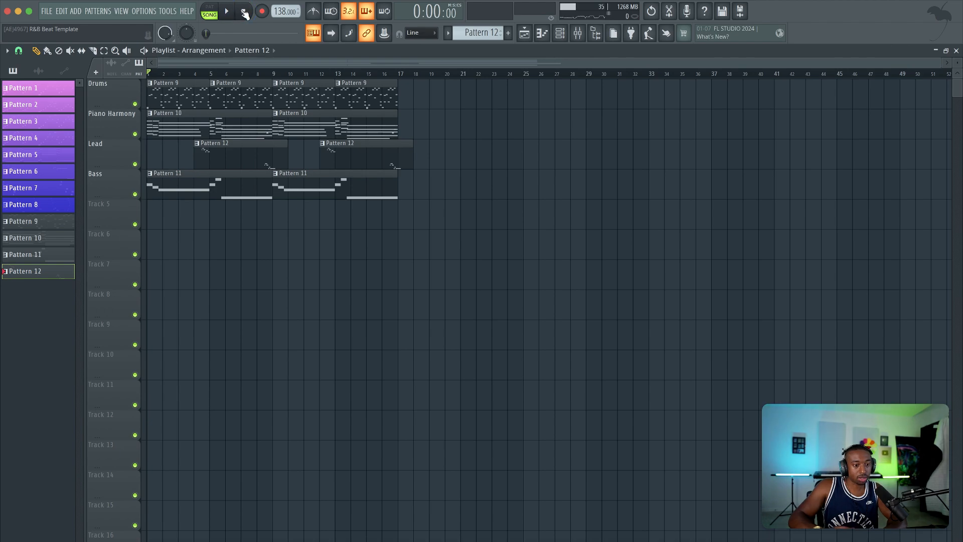
pyautogui.press('space')
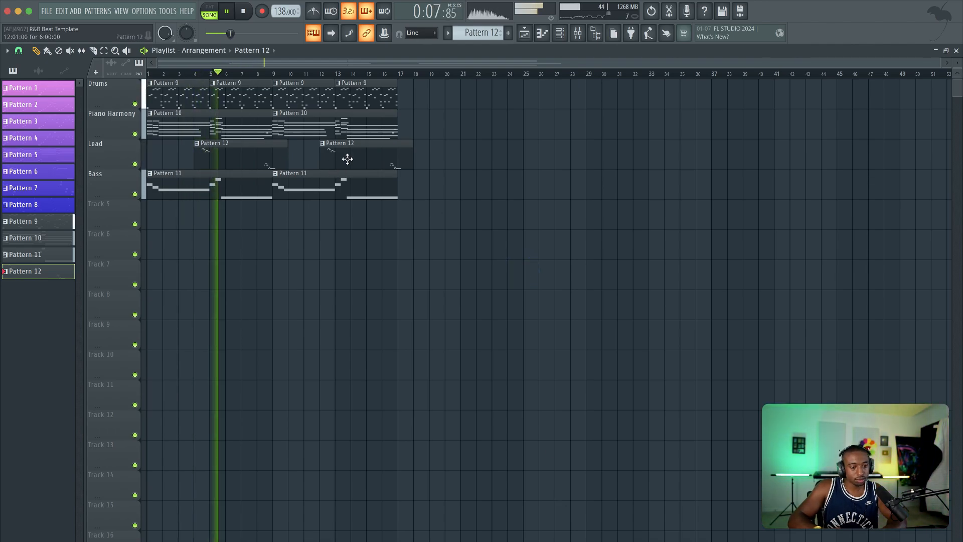
# - Load Fruity Delay 3 into the first effect slot of the Lead mixer track
pyautogui.press('F9')
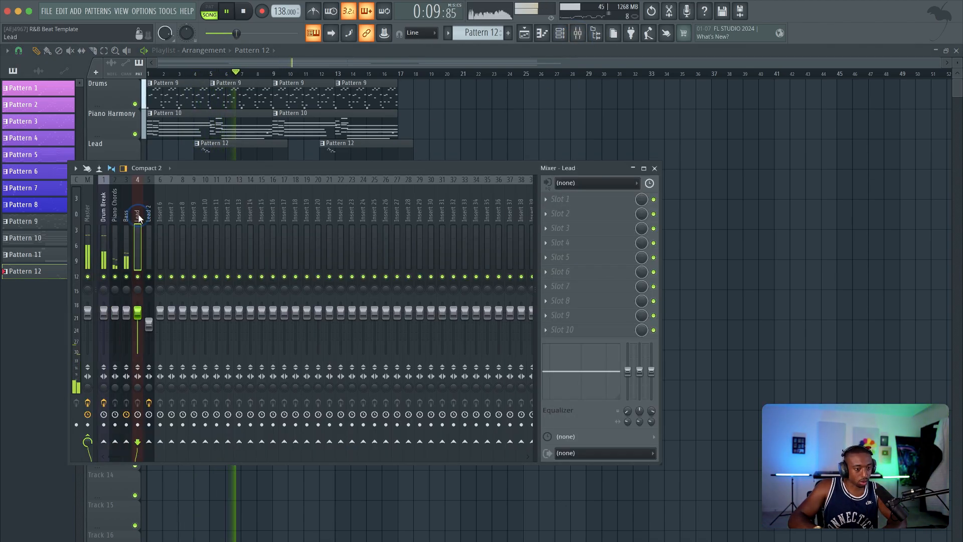
pyautogui.click(552, 201)
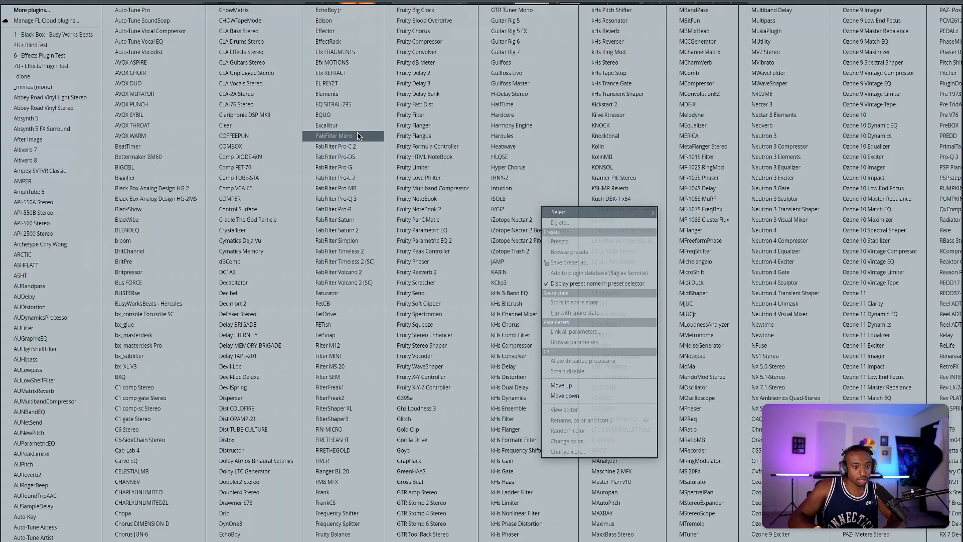
pyautogui.click(441, 86)
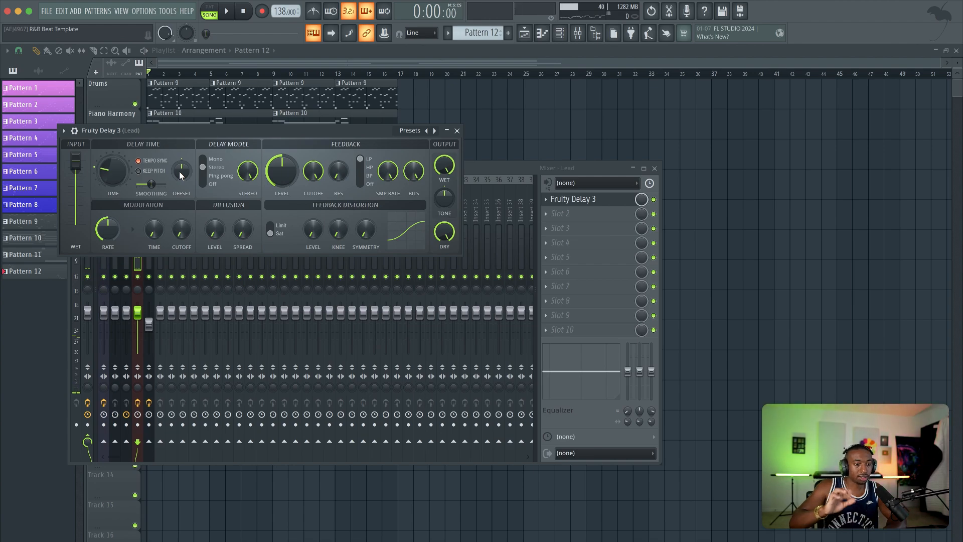
# - Set the delay to a time of 4:0, the ping pong model and a pan of about 52% while listening, and close the plugin
pyautogui.moveTo(113, 170); pyautogui.dragTo(113, 194)
pyautogui.press('space')
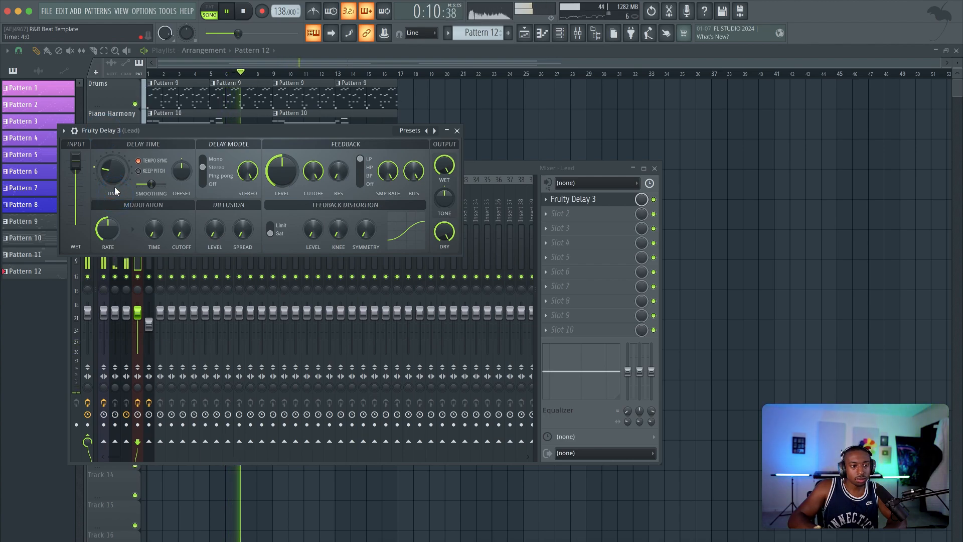
pyautogui.moveTo(373, 134); pyautogui.dragTo(628, 131)
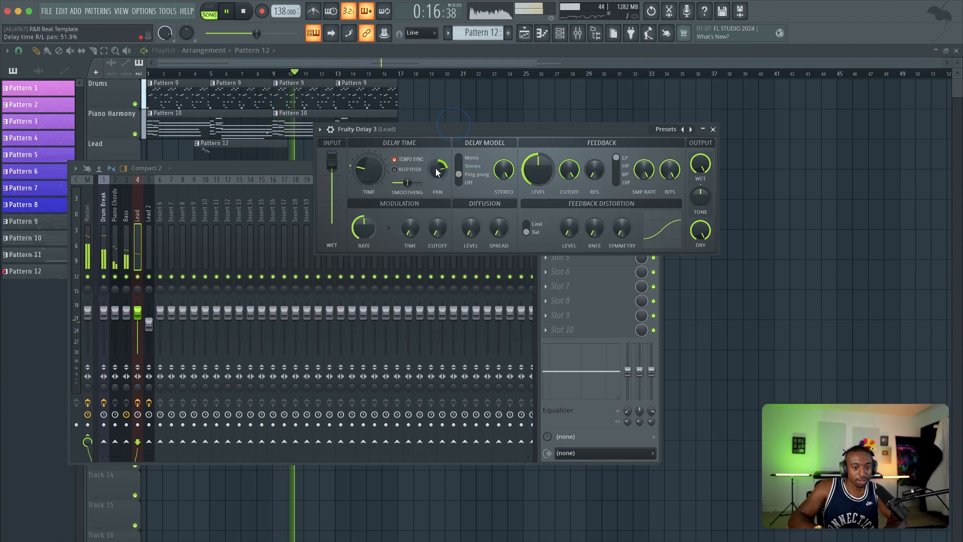
pyautogui.click(719, 130)
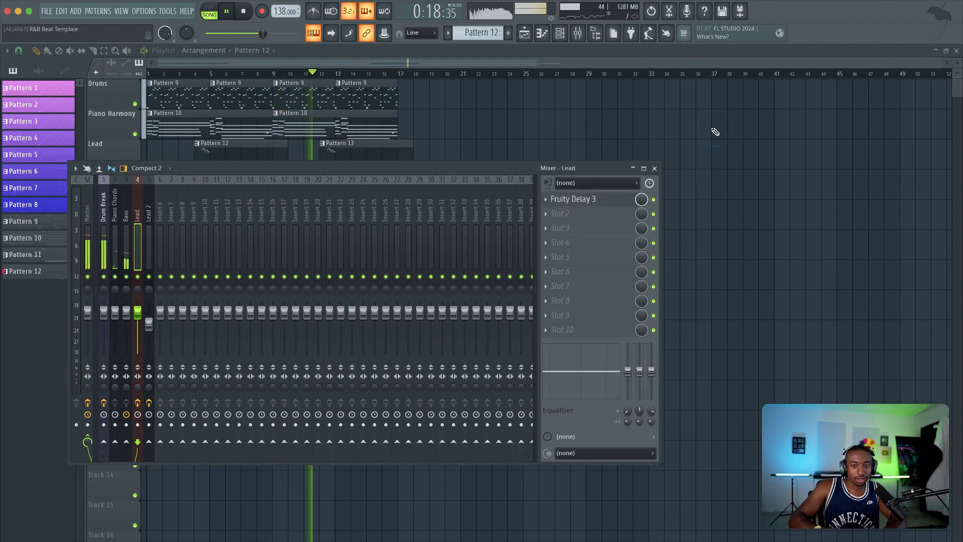
# - Trim the second Pattern 12 clip on the Lead track to end at bar 17 and save the project
pyautogui.press('Escape')
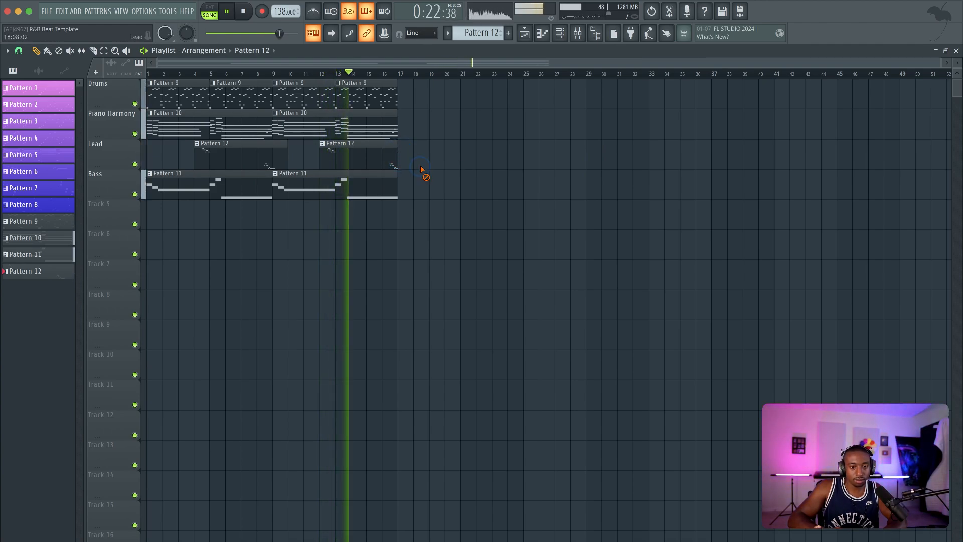
pyautogui.press('super+s')
pyautogui.press('space')
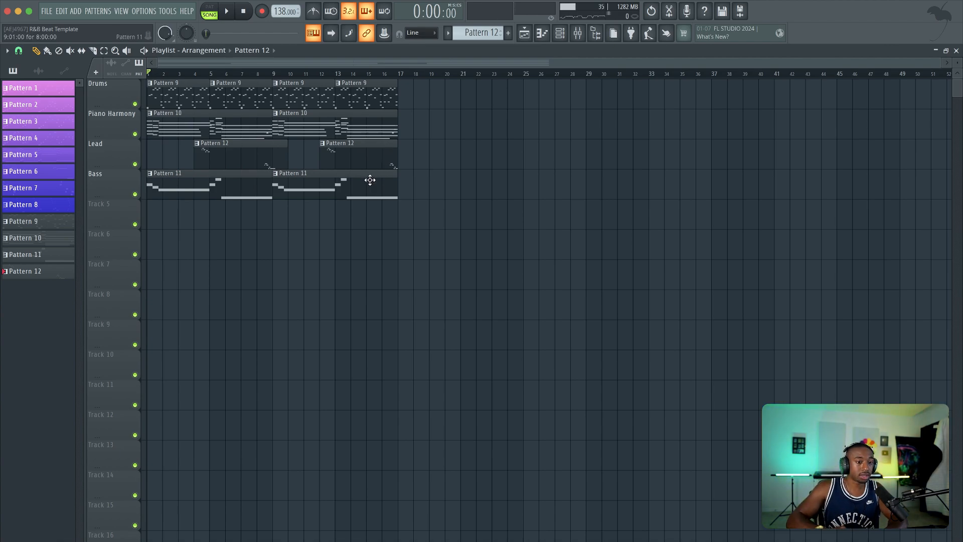
# - Merge all Piano Harmony, Lead and Bass clips into a single pattern clip
pyautogui.moveTo(440, 203); pyautogui.dragTo(142, 133)
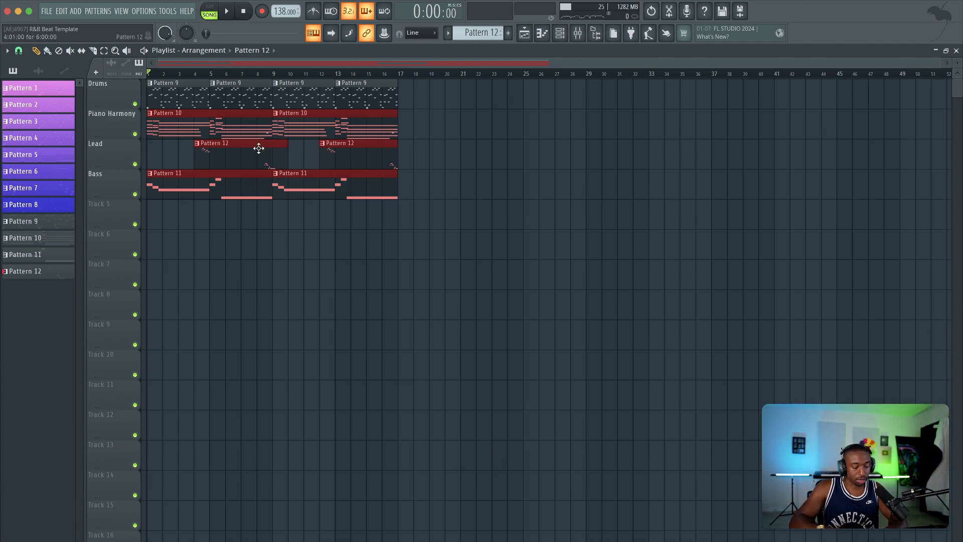
pyautogui.press('super+g')
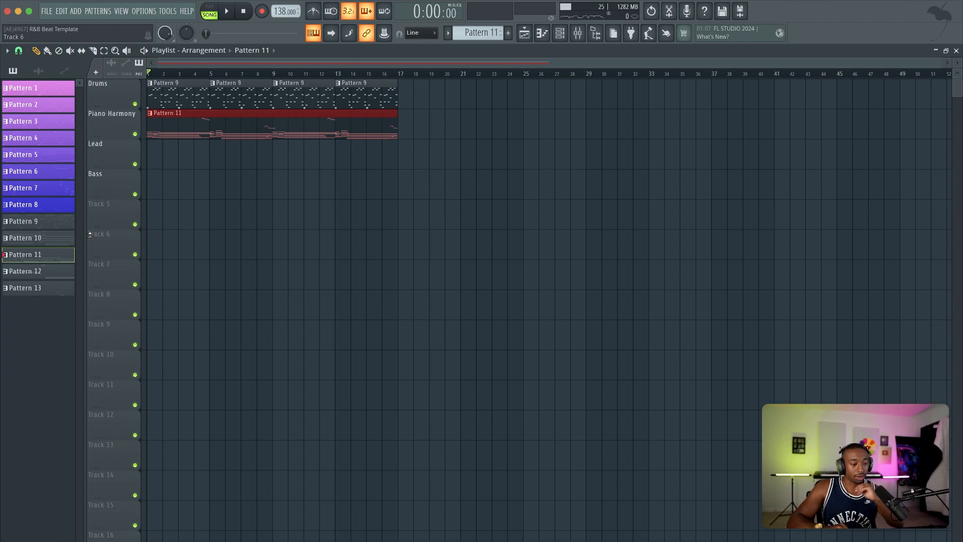
# - Transpose the merged Pattern 11 by -3 semitones and play the arrangement
pyautogui.rightClick(46, 255)
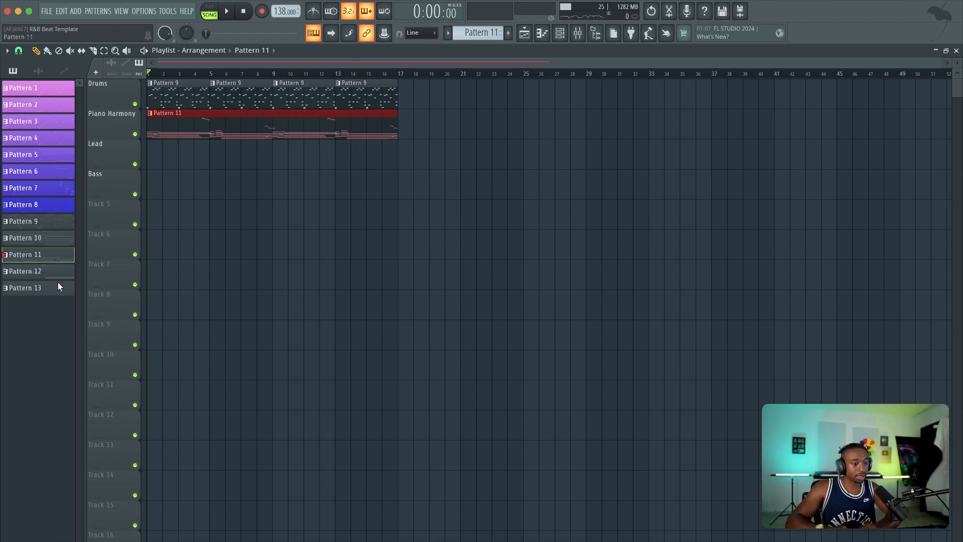
pyautogui.click(82, 360)
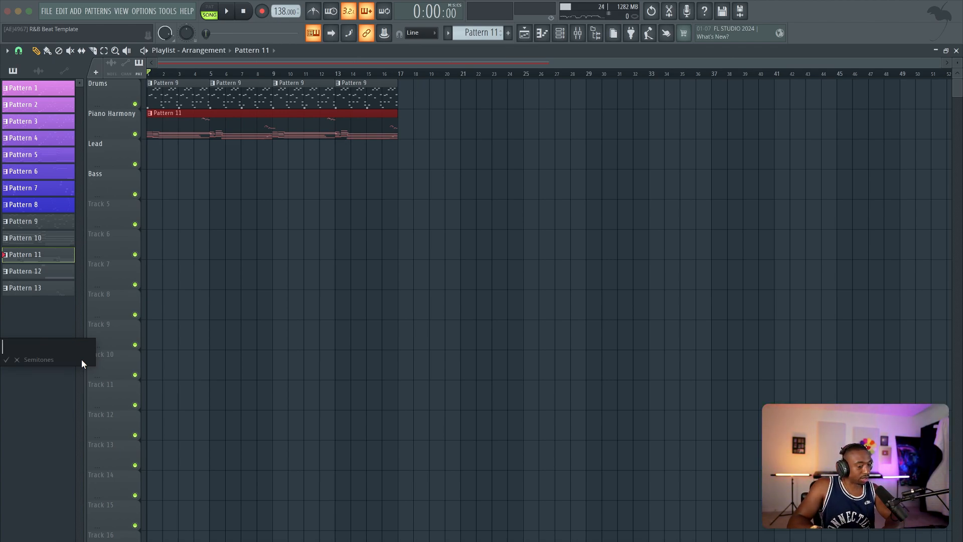
pyautogui.write('-3')
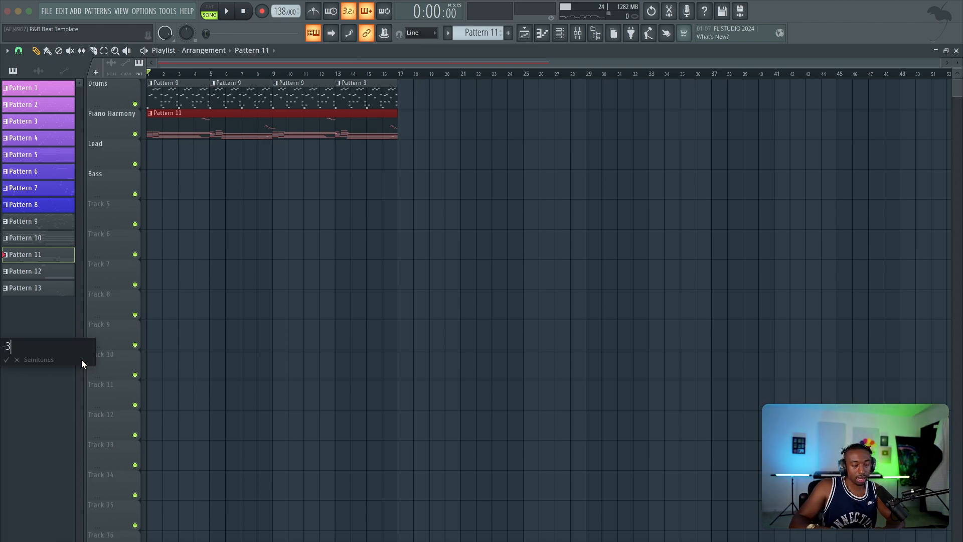
pyautogui.press('Return')
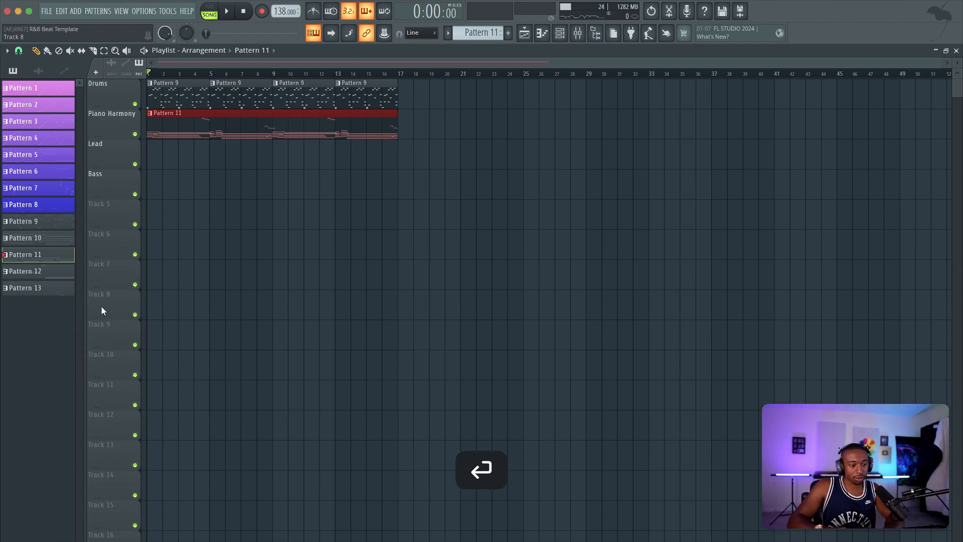
pyautogui.click(194, 258)
pyautogui.press('space')
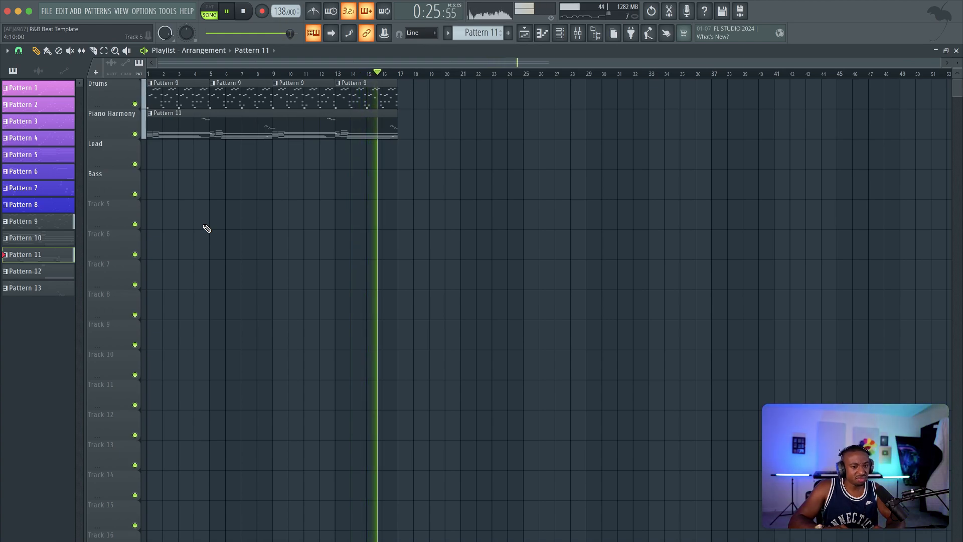
# - Transpose the merged Pattern 11 by 6 semitones and listen to the arrangement
pyautogui.rightClick(58, 253)
pyautogui.click(88, 357)
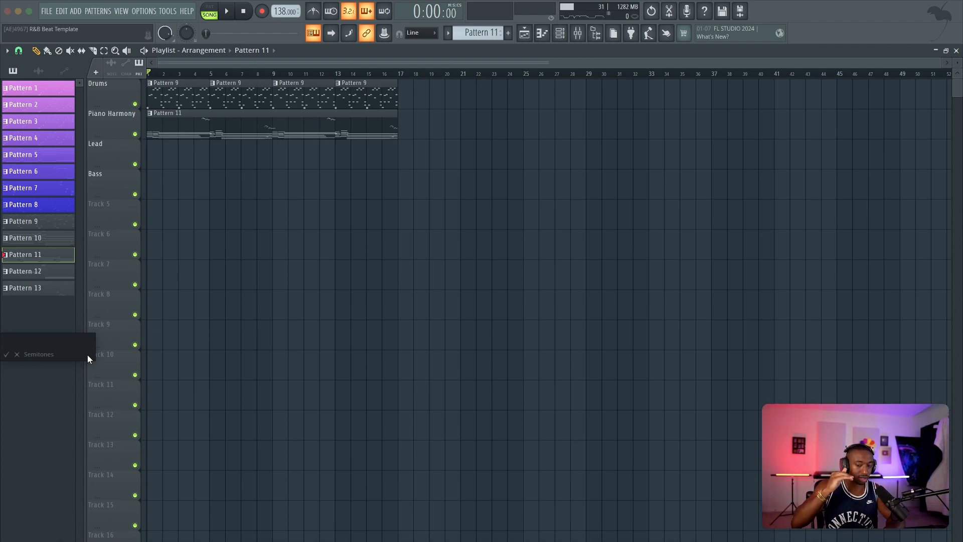
pyautogui.write('6')
pyautogui.press('Return')
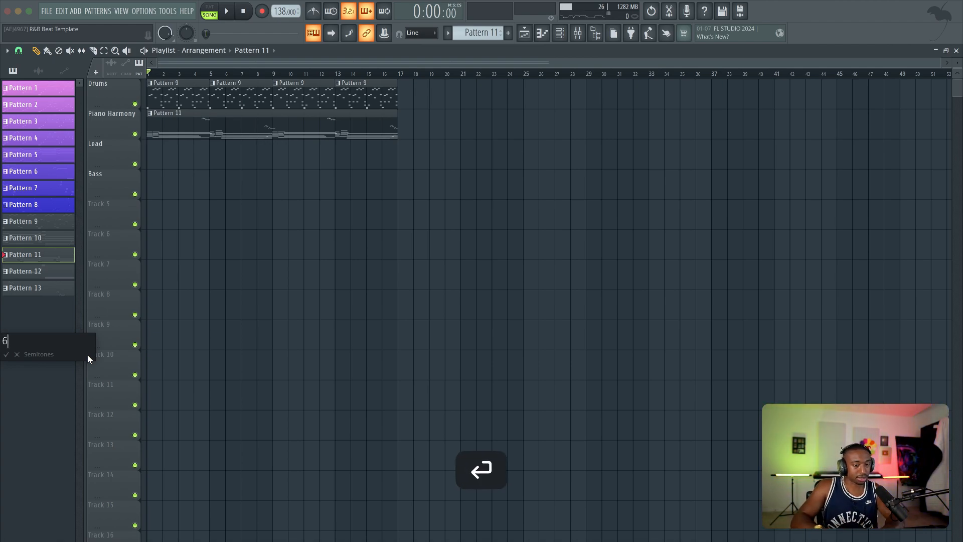
pyautogui.press('space')
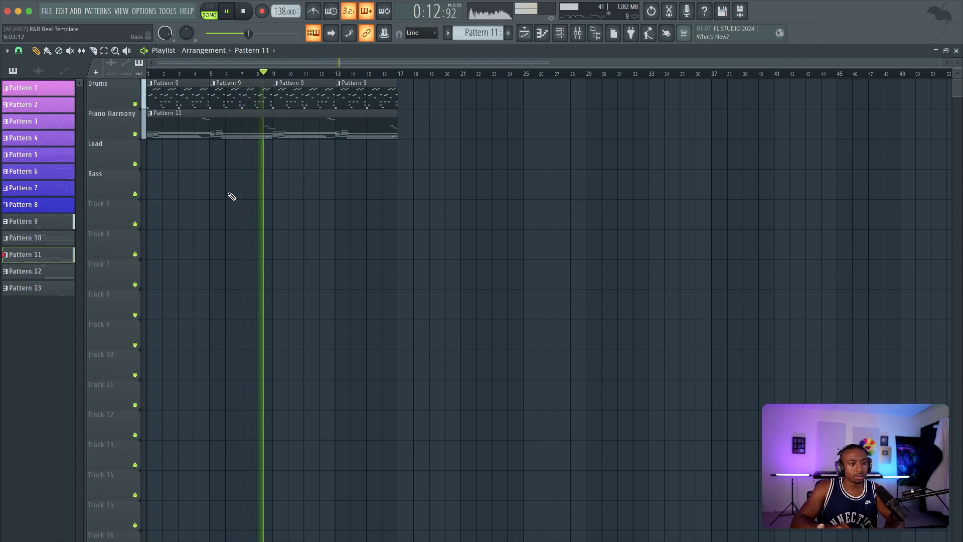
pyautogui.press('space')
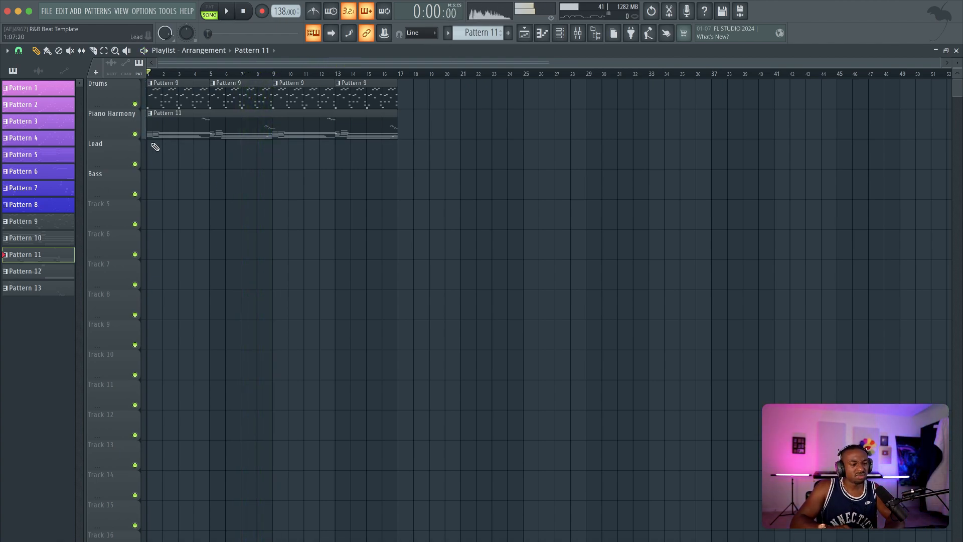
# - Transpose the merged Pattern 11 by -6 semitones and listen to the arrangement
pyautogui.rightClick(58, 254)
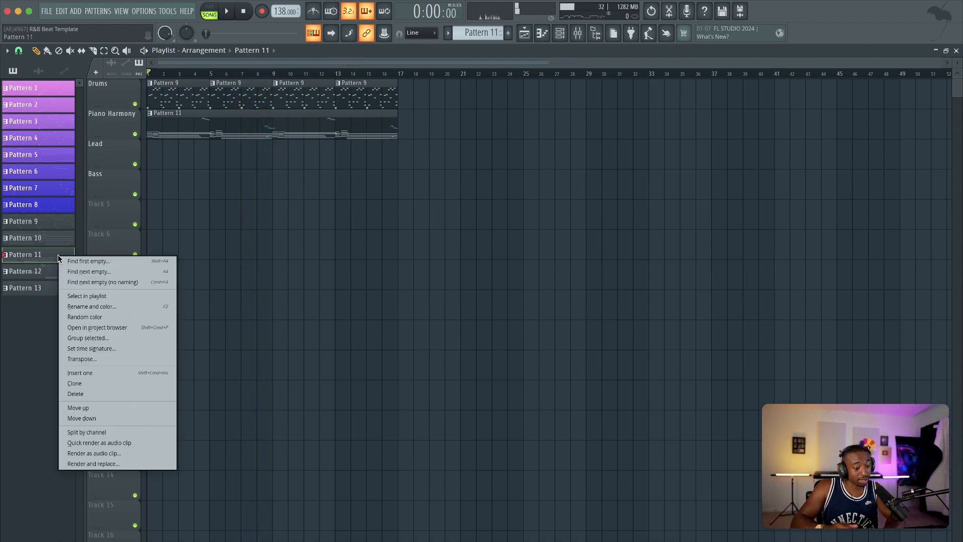
pyautogui.click(96, 356)
pyautogui.write('-5')
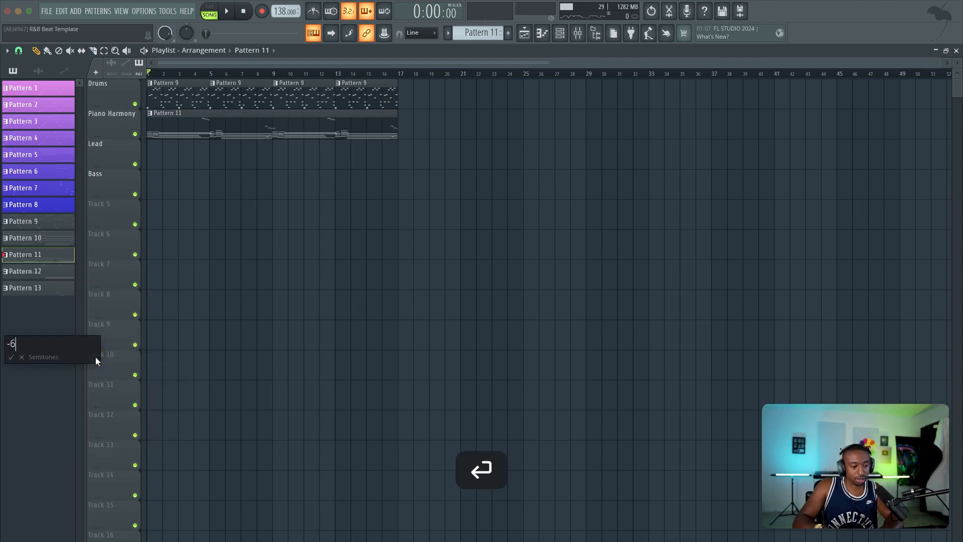
pyautogui.press('Return')
pyautogui.rightClick(227, 278)
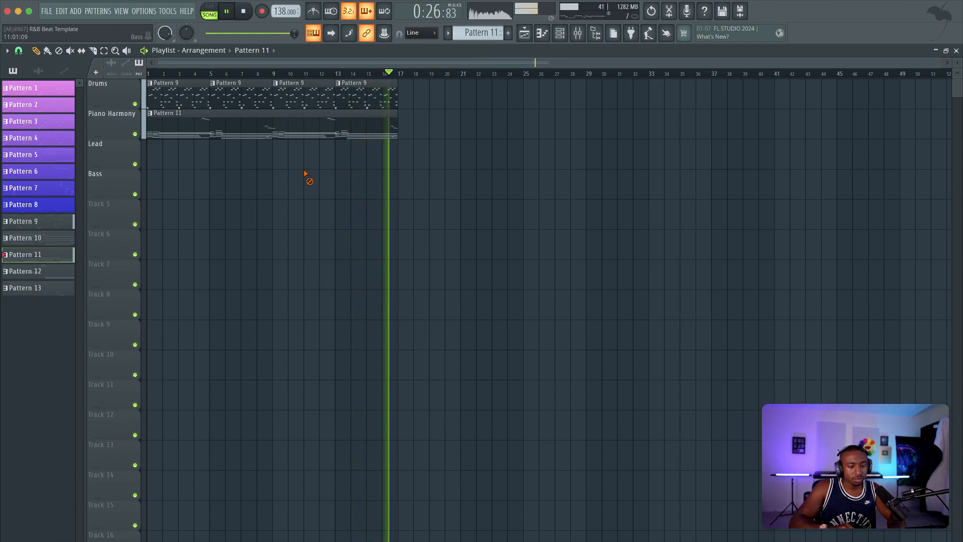
pyautogui.press('space')
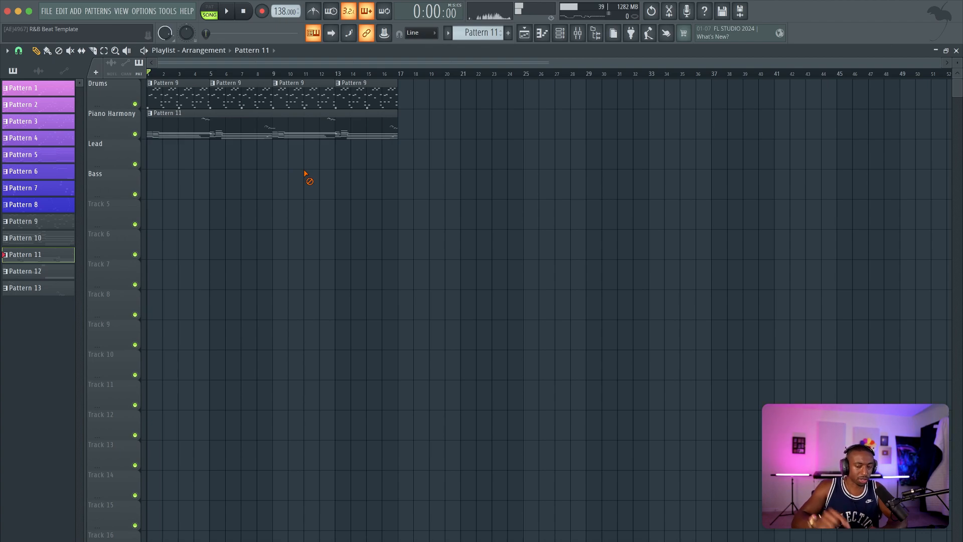